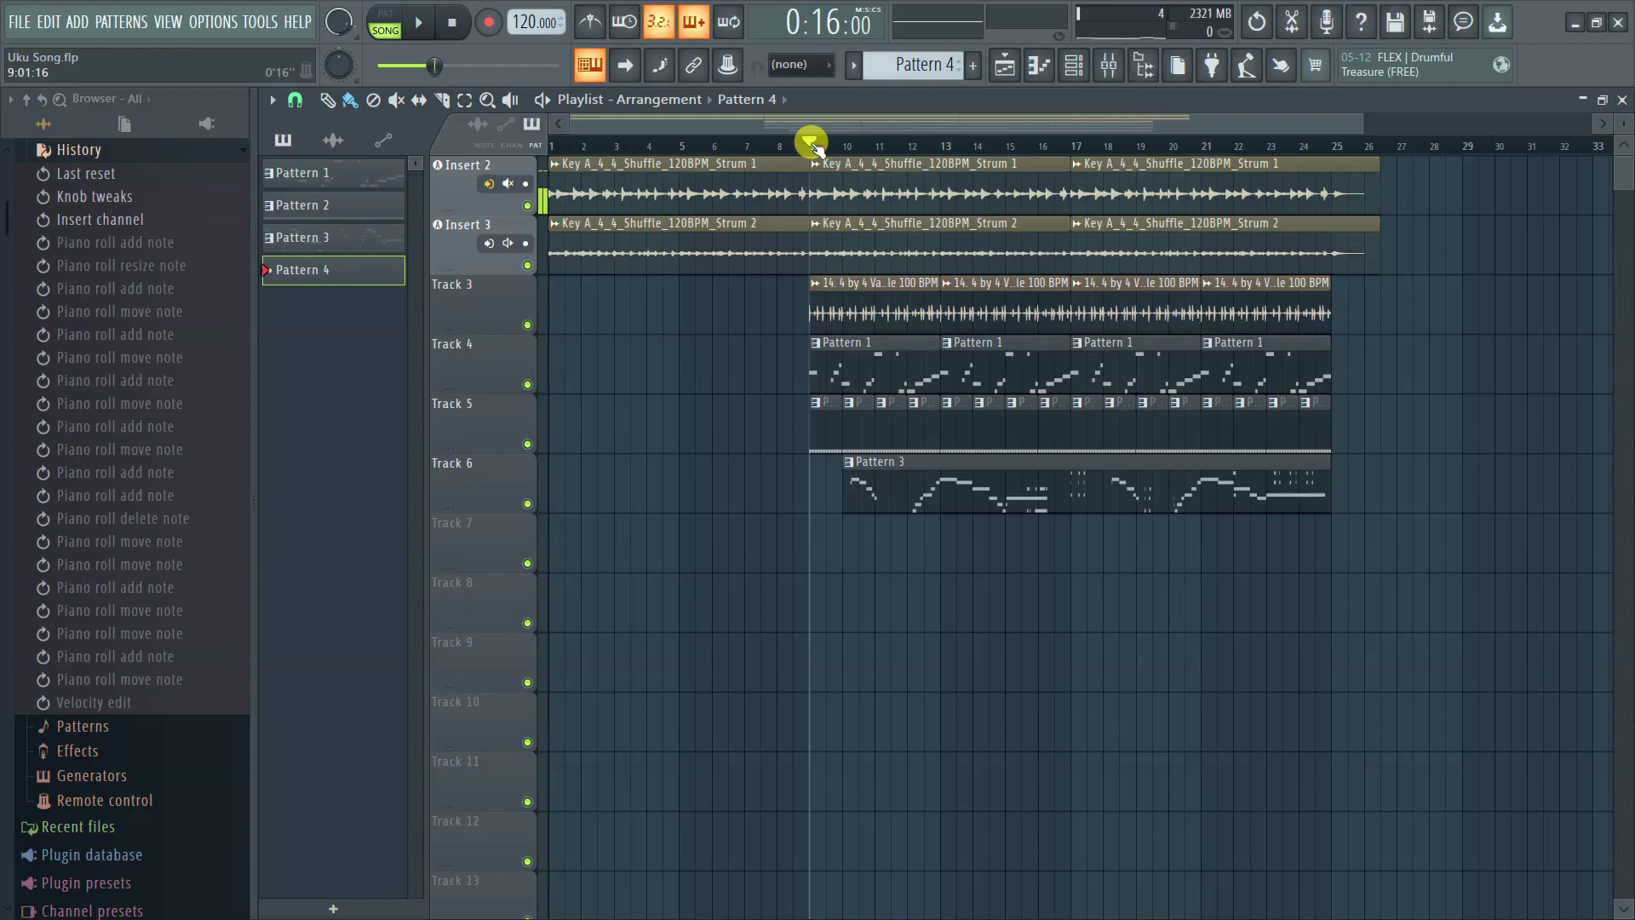
- Save the song project
{"action": "key", "text": "ctrl+s"}
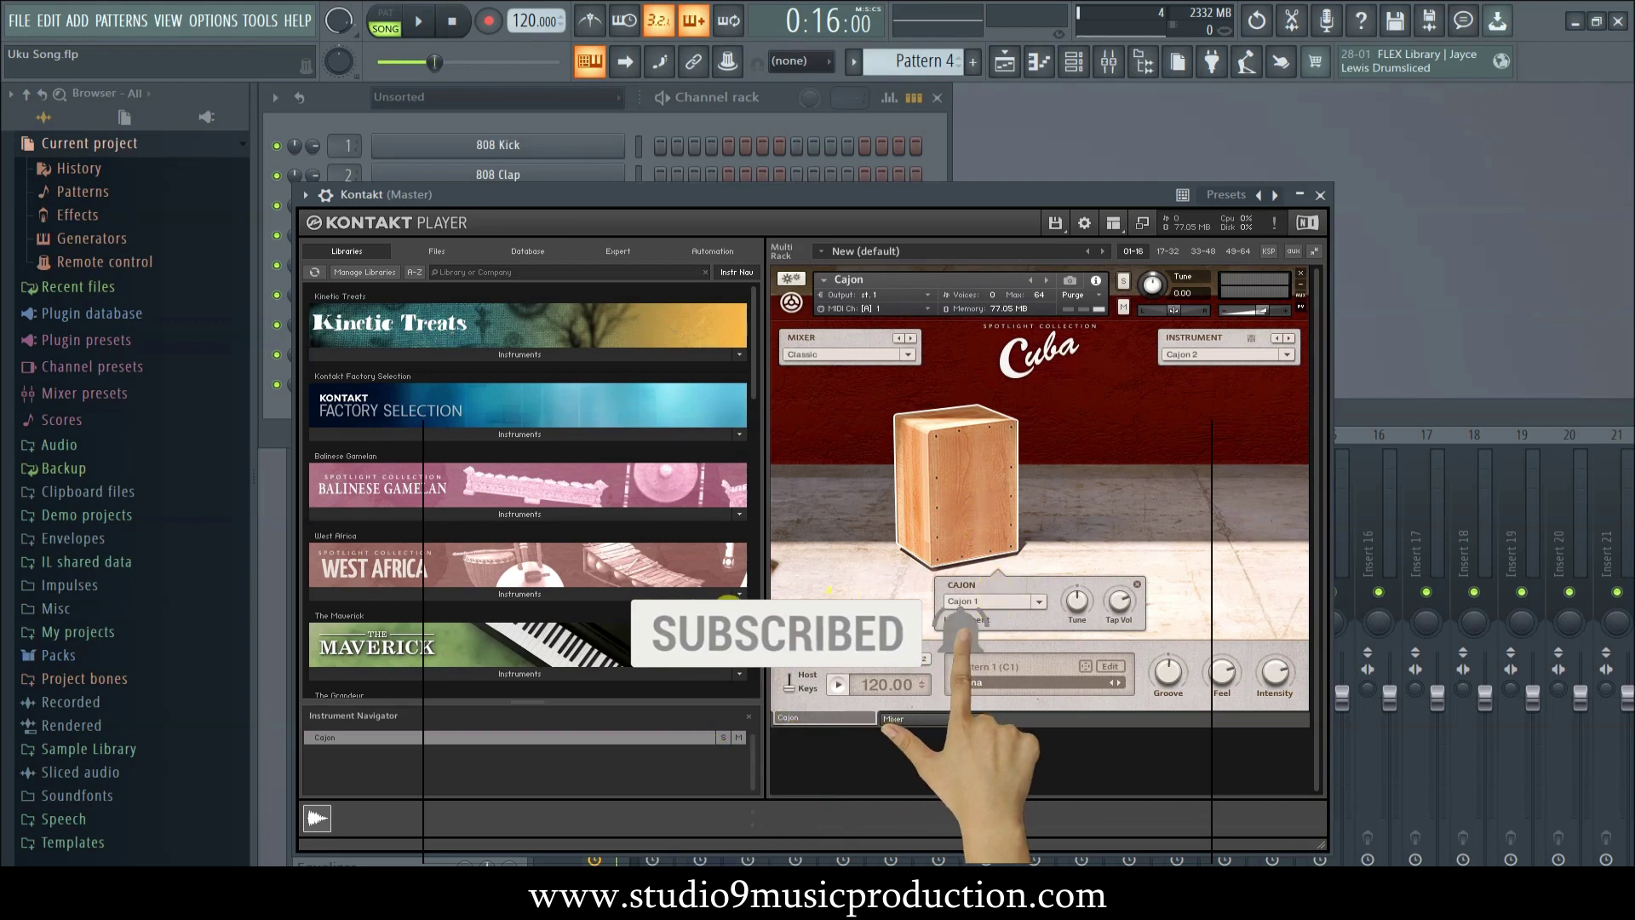
- Review the Cuba library's Single Percussion instruments and the loaded Cajon's available cajon types, and close the Kontakt window
{"action": "scroll", "coordinate": [611, 601], "scroll_direction": "down", "scroll_amount": 10}
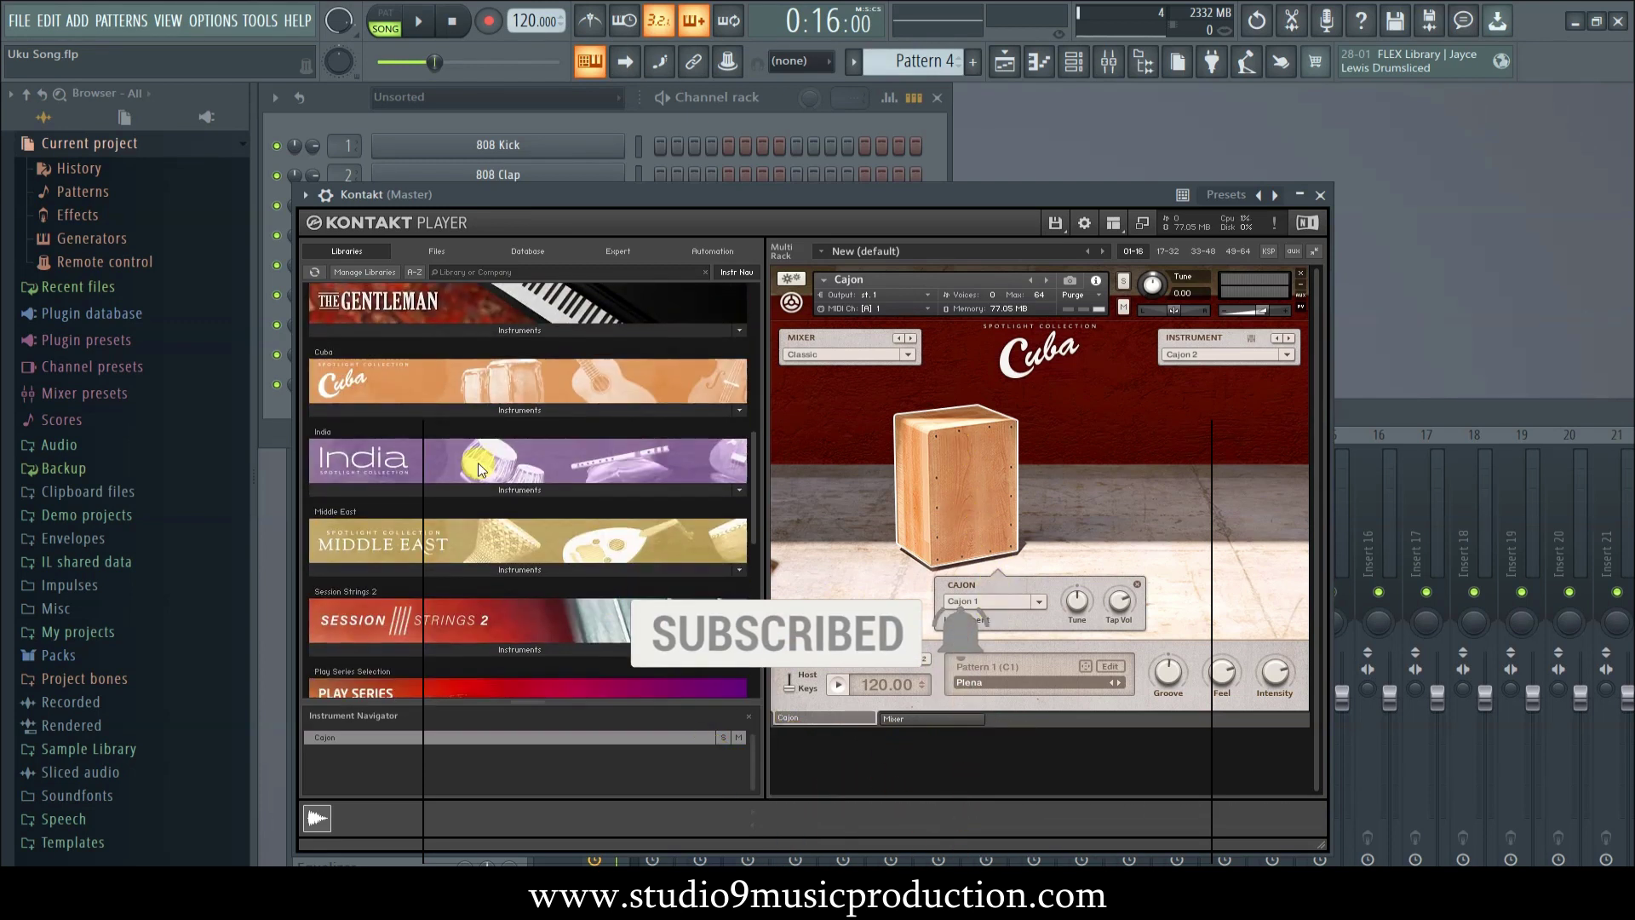
{"action": "left_click", "coordinate": [490, 412]}
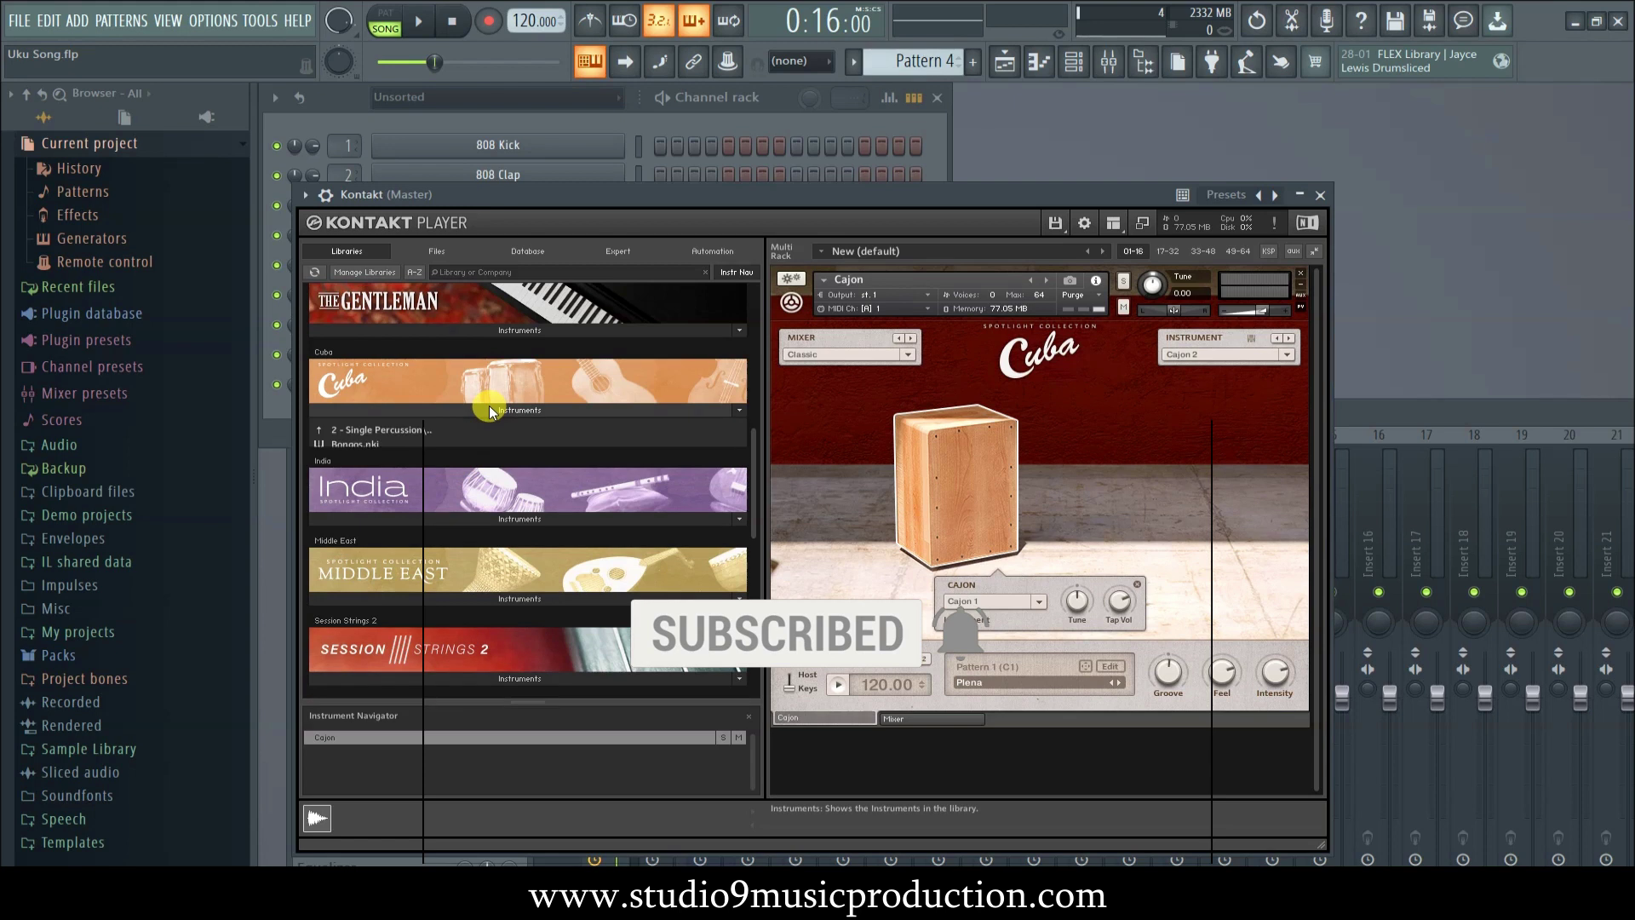
{"action": "left_click", "coordinate": [369, 433]}
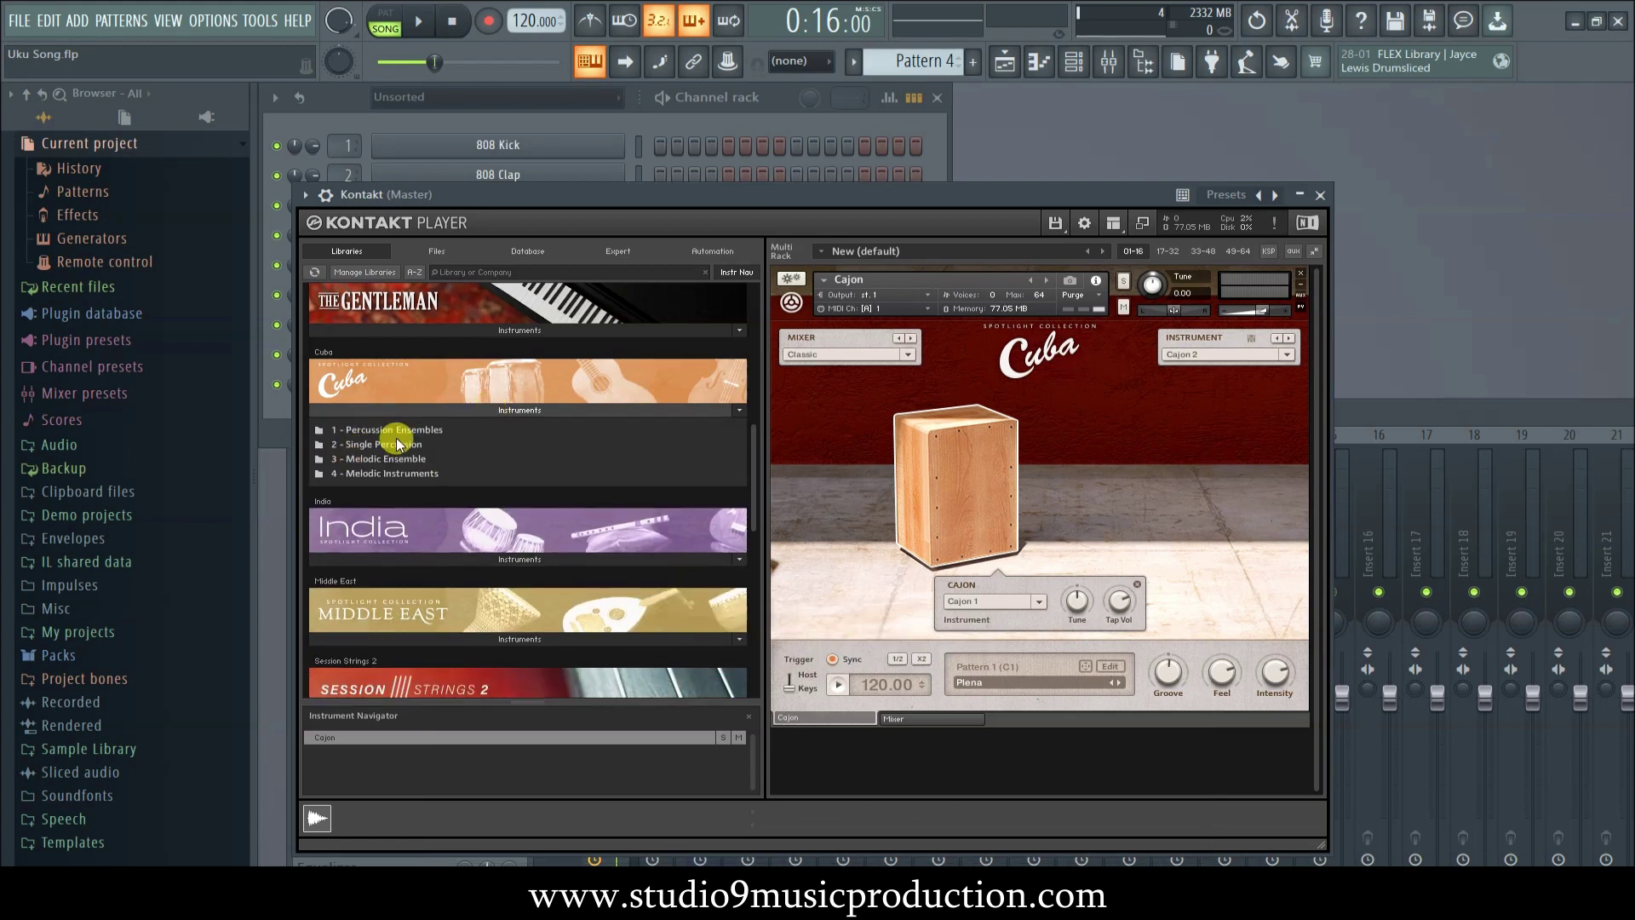
{"action": "left_click", "coordinate": [379, 443]}
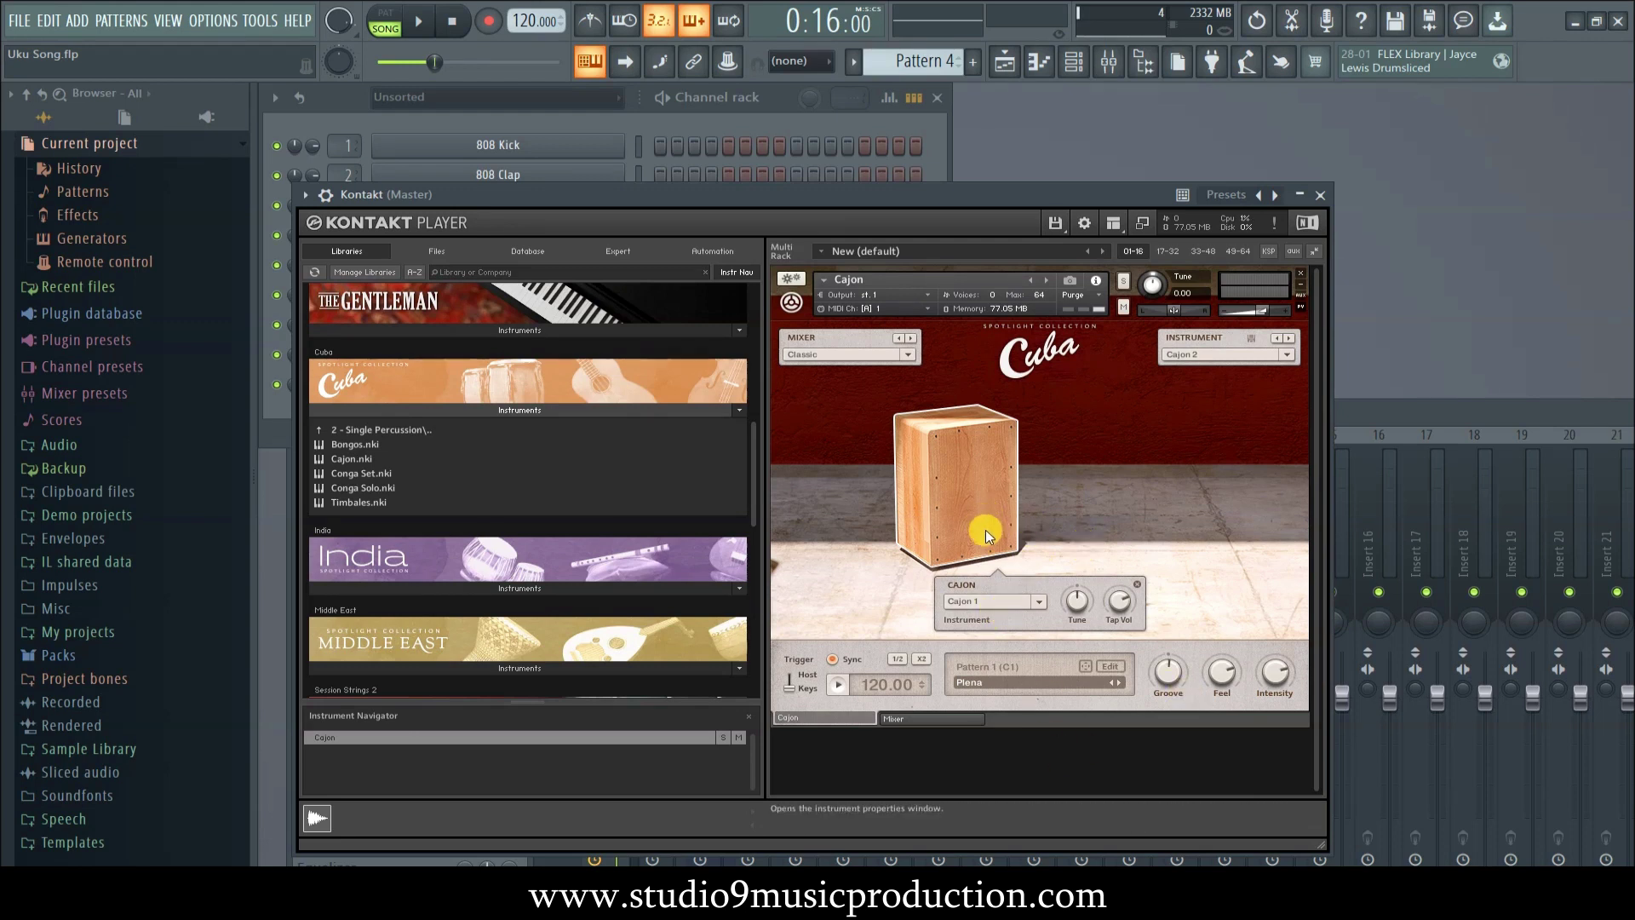
{"action": "left_click", "coordinate": [1037, 601]}
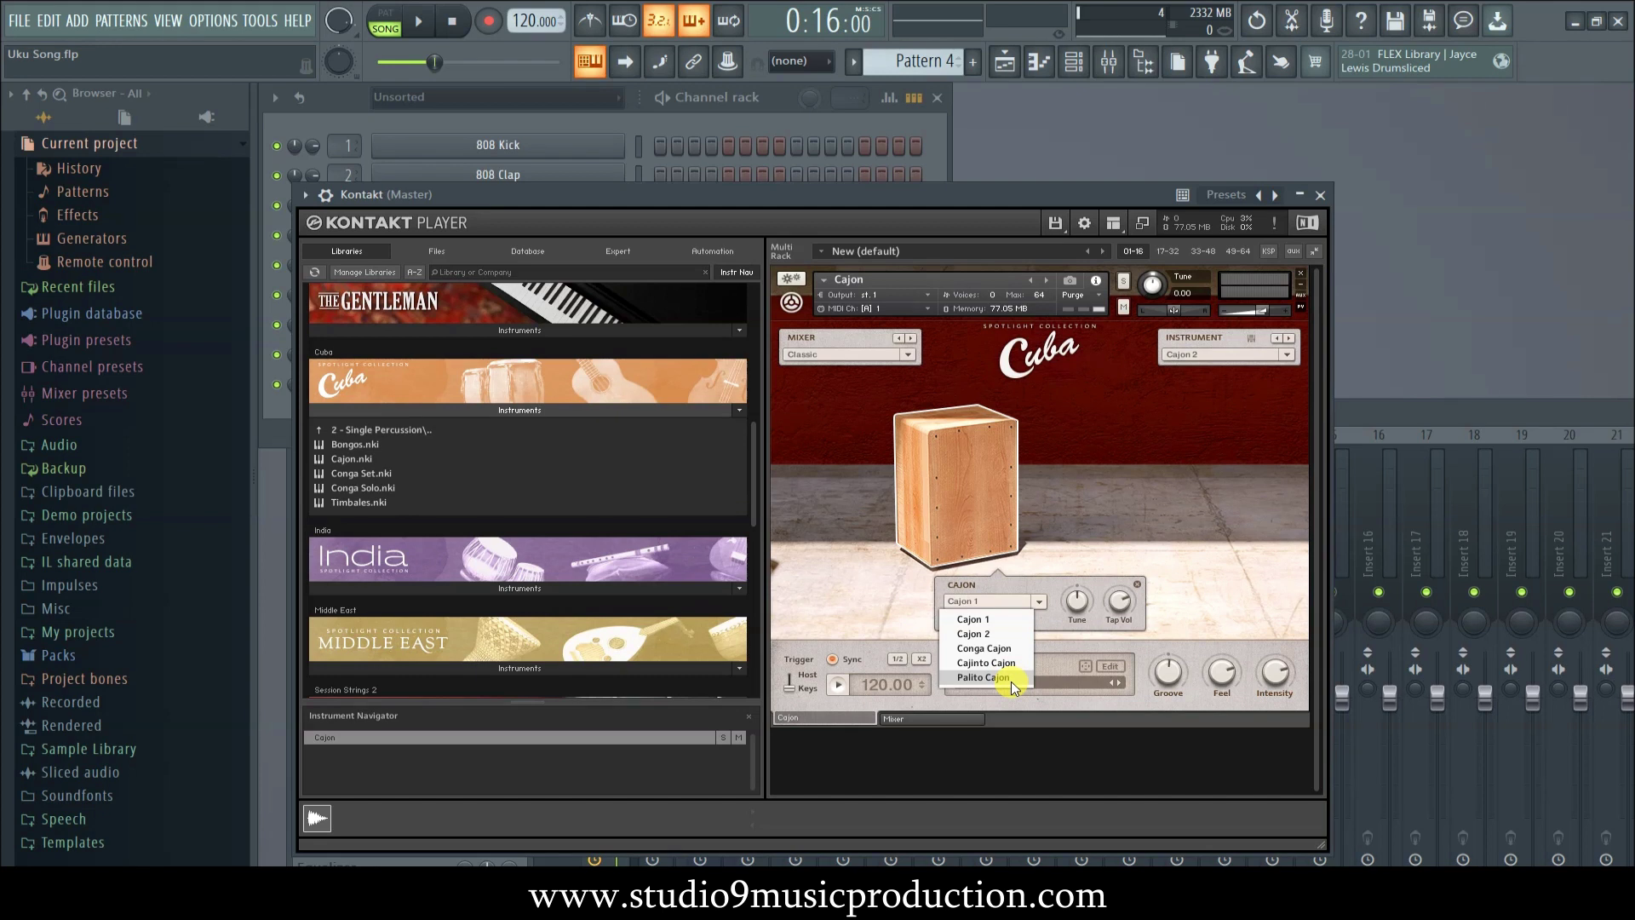
{"action": "left_click", "coordinate": [1320, 195]}
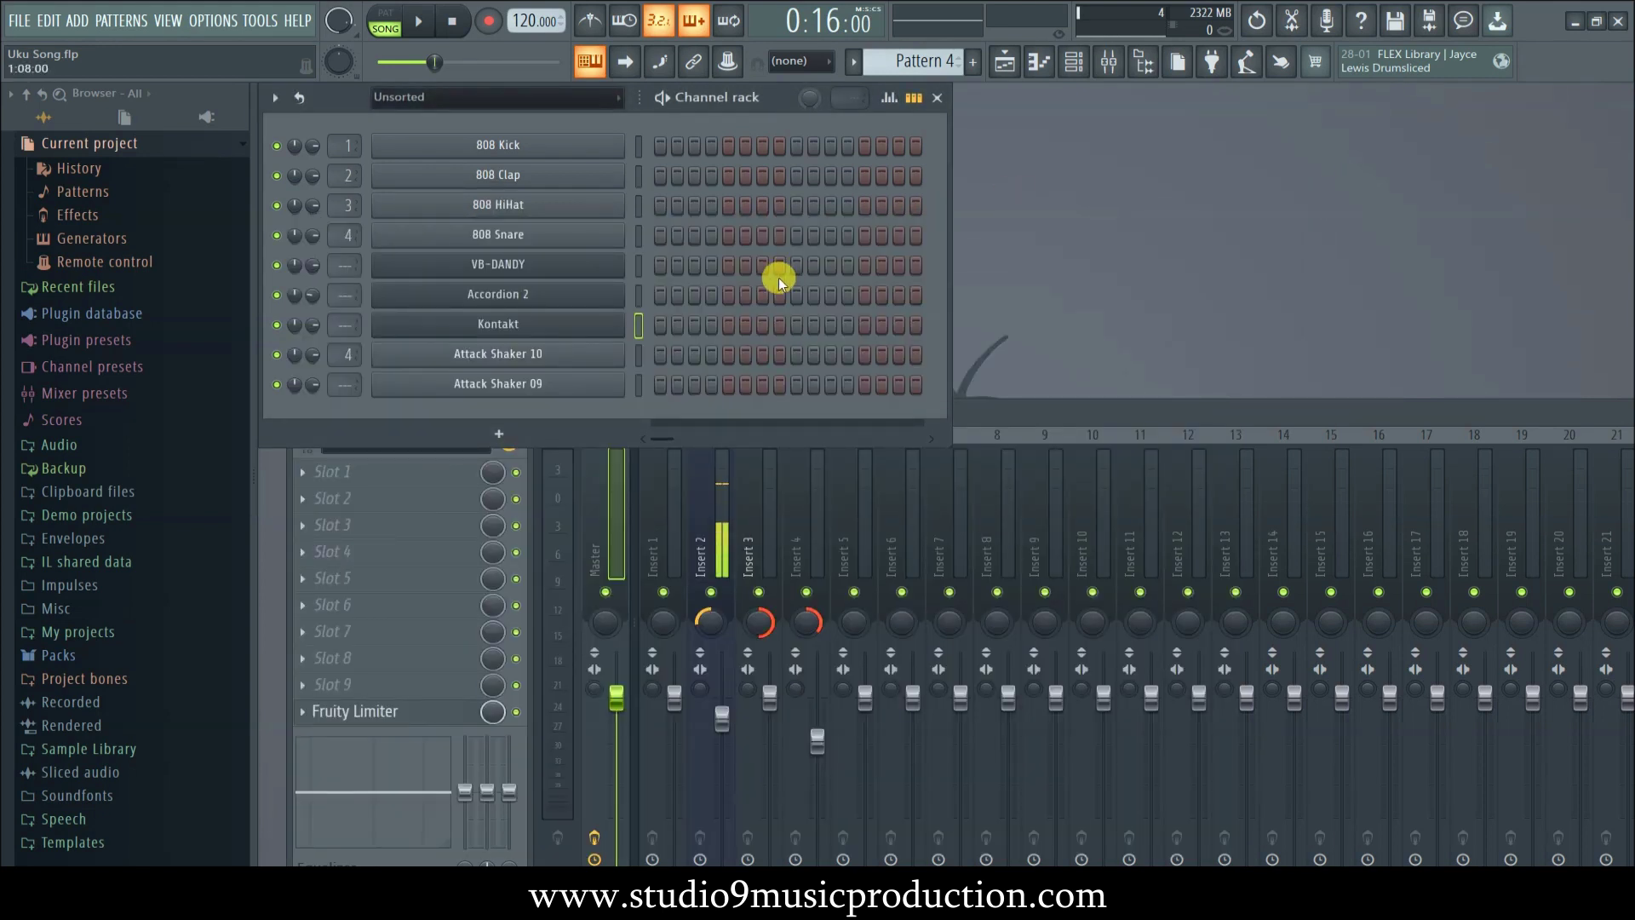
- Open the Kontakt channel's piano roll for Pattern 4 around the C3 octave
{"action": "right_click", "coordinate": [599, 331]}
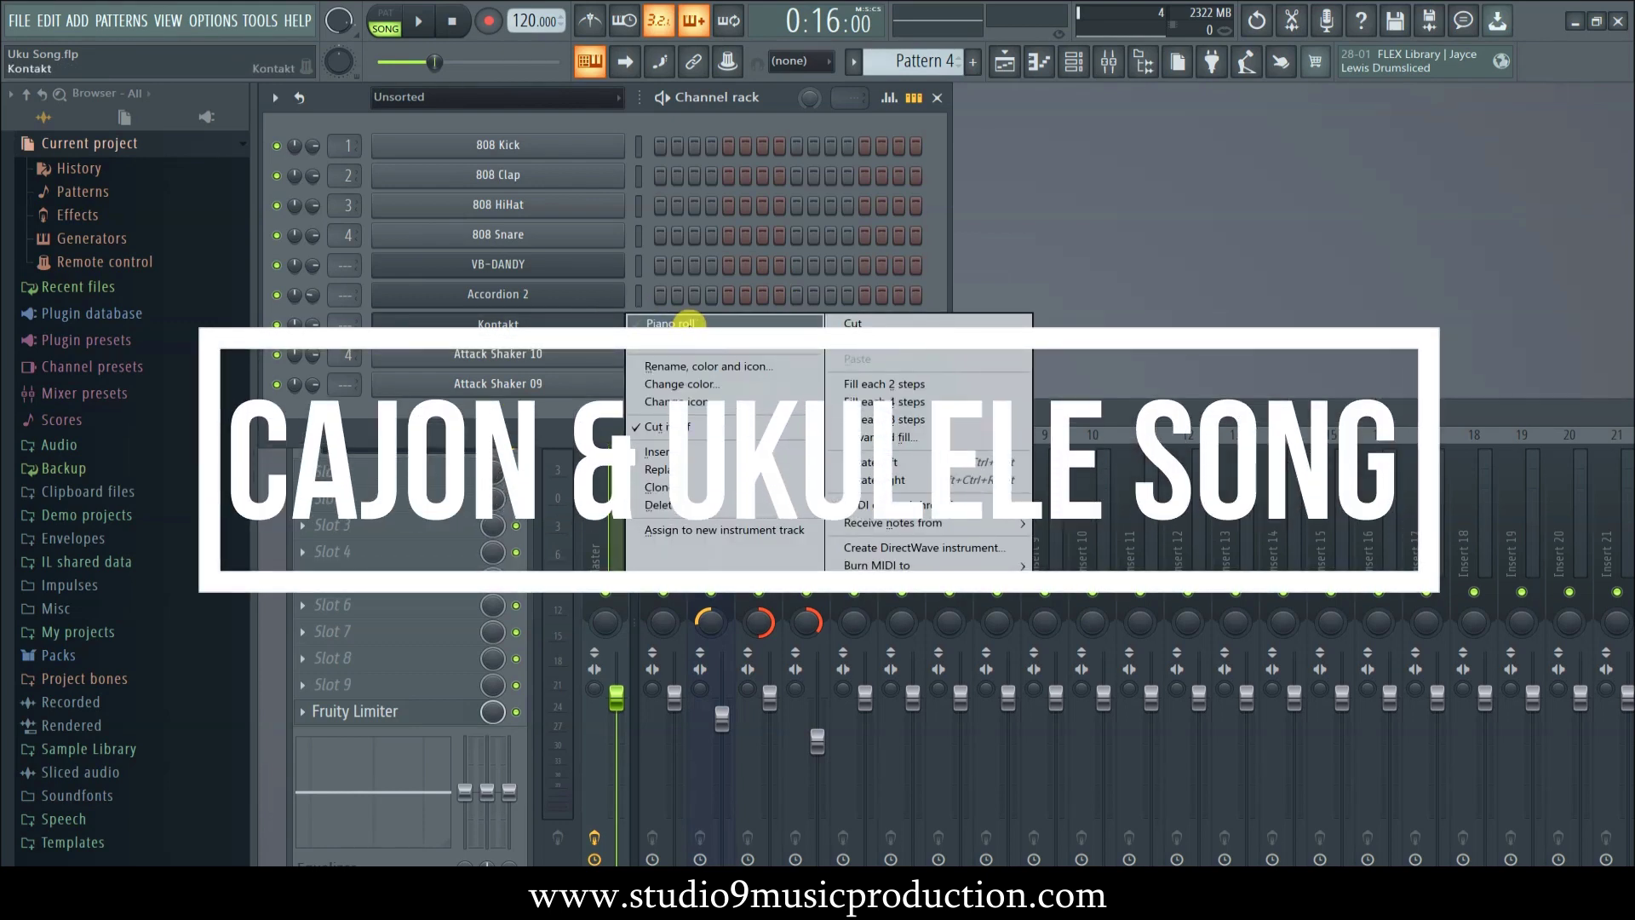
{"action": "left_click", "coordinate": [688, 324]}
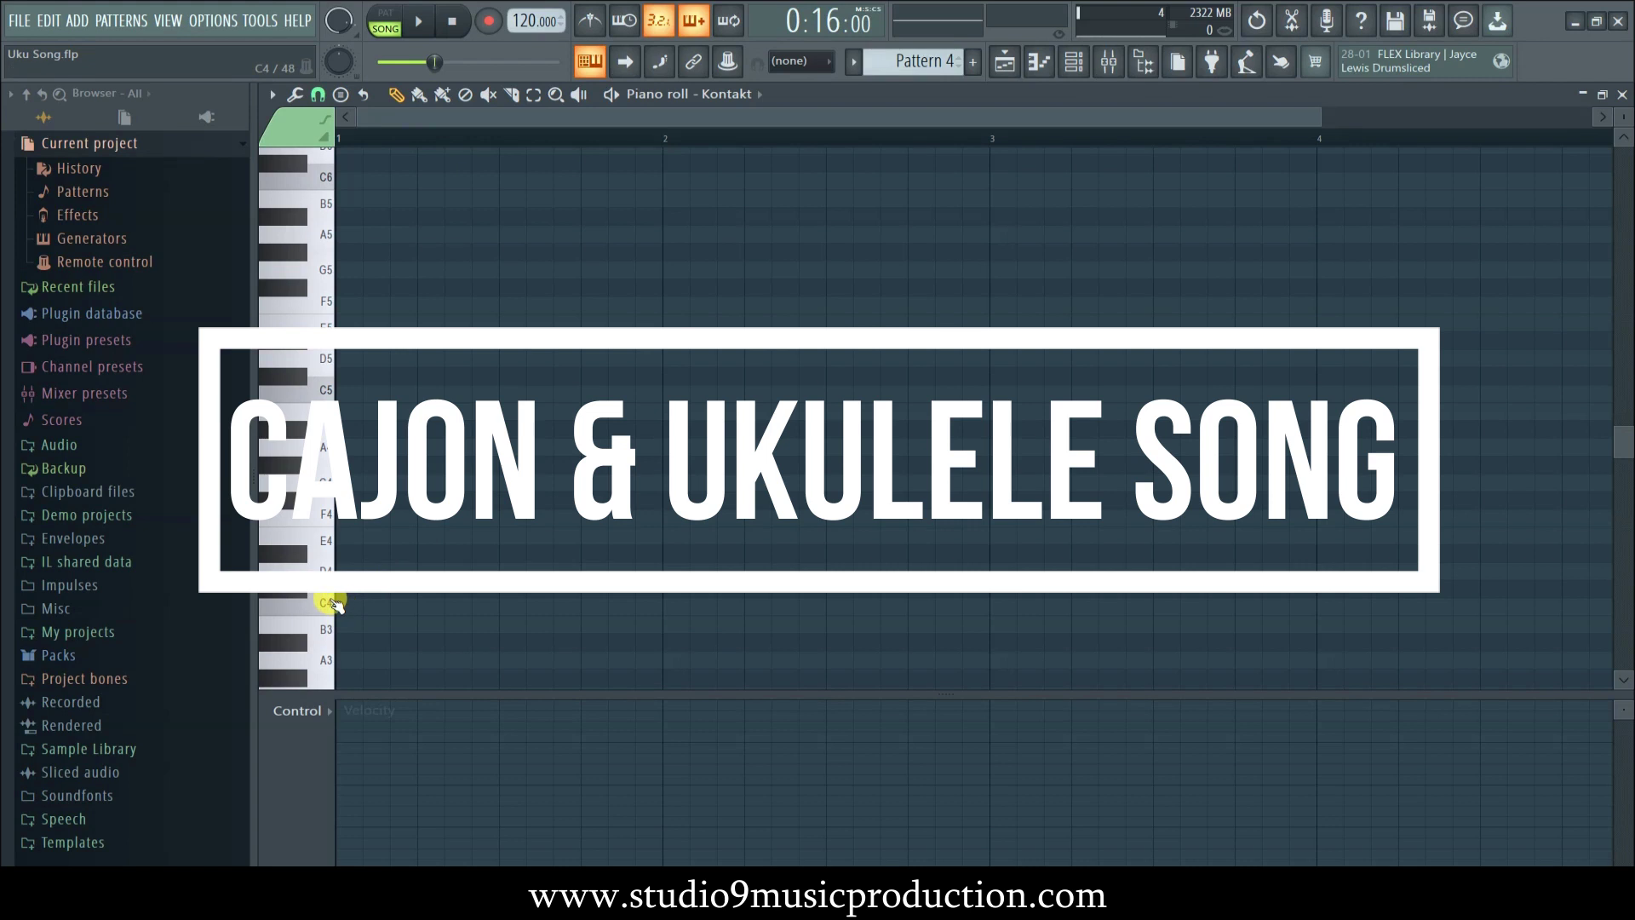
{"action": "scroll", "coordinate": [326, 609], "scroll_direction": "down", "scroll_amount": 3}
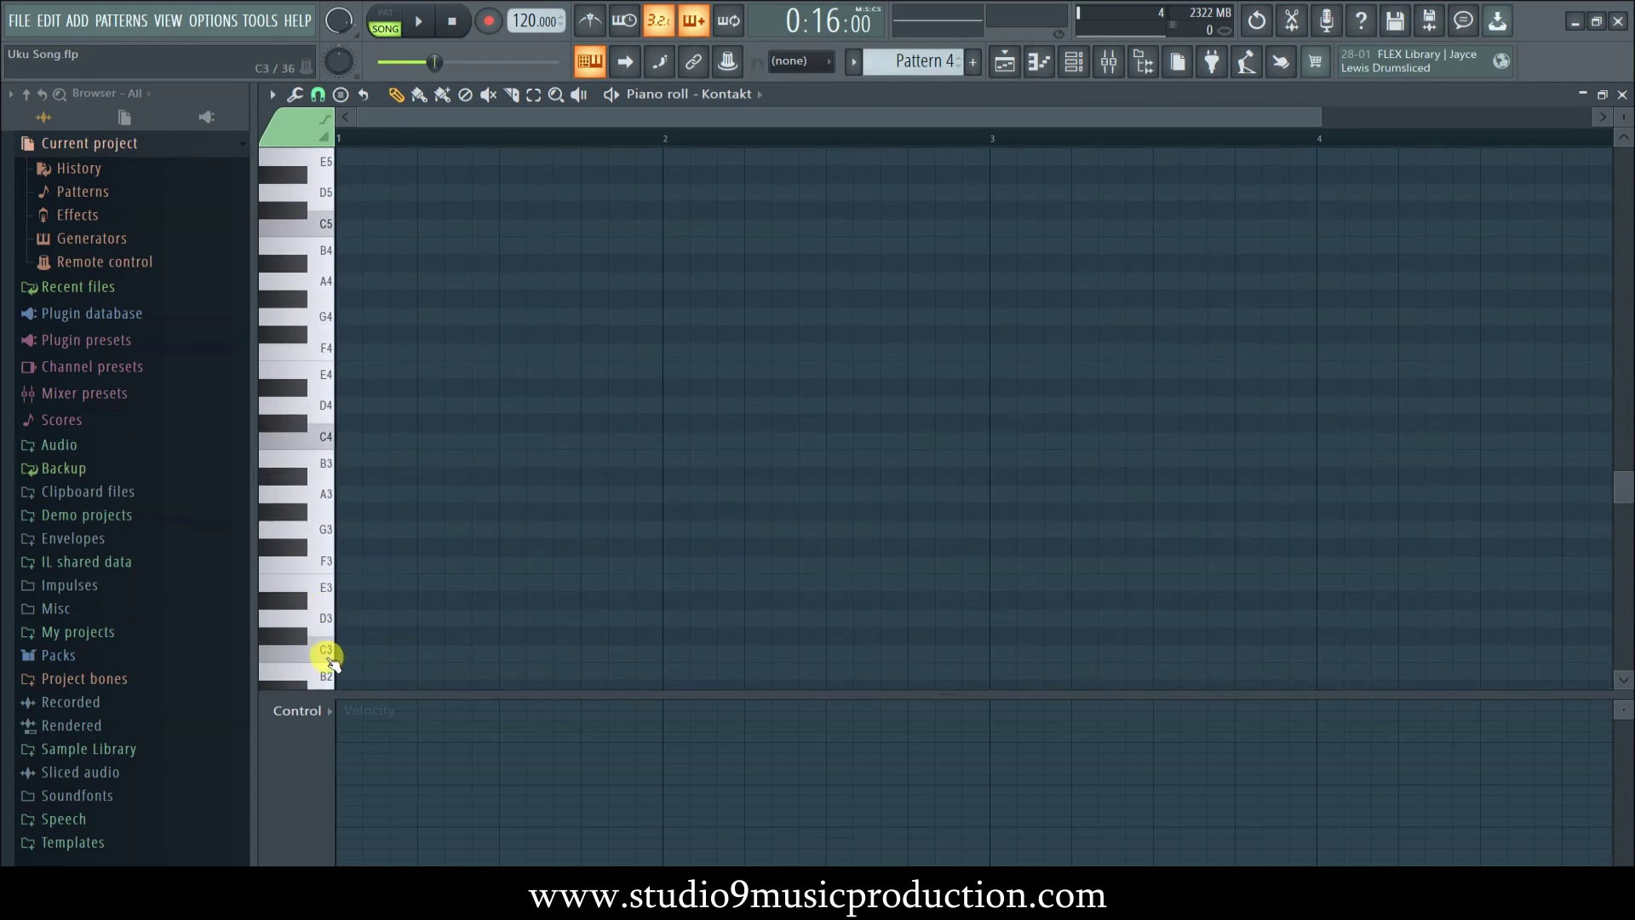
- Try out a C3 note about one bar long by playing the pattern, and delete the note
{"action": "left_click", "coordinate": [328, 654]}
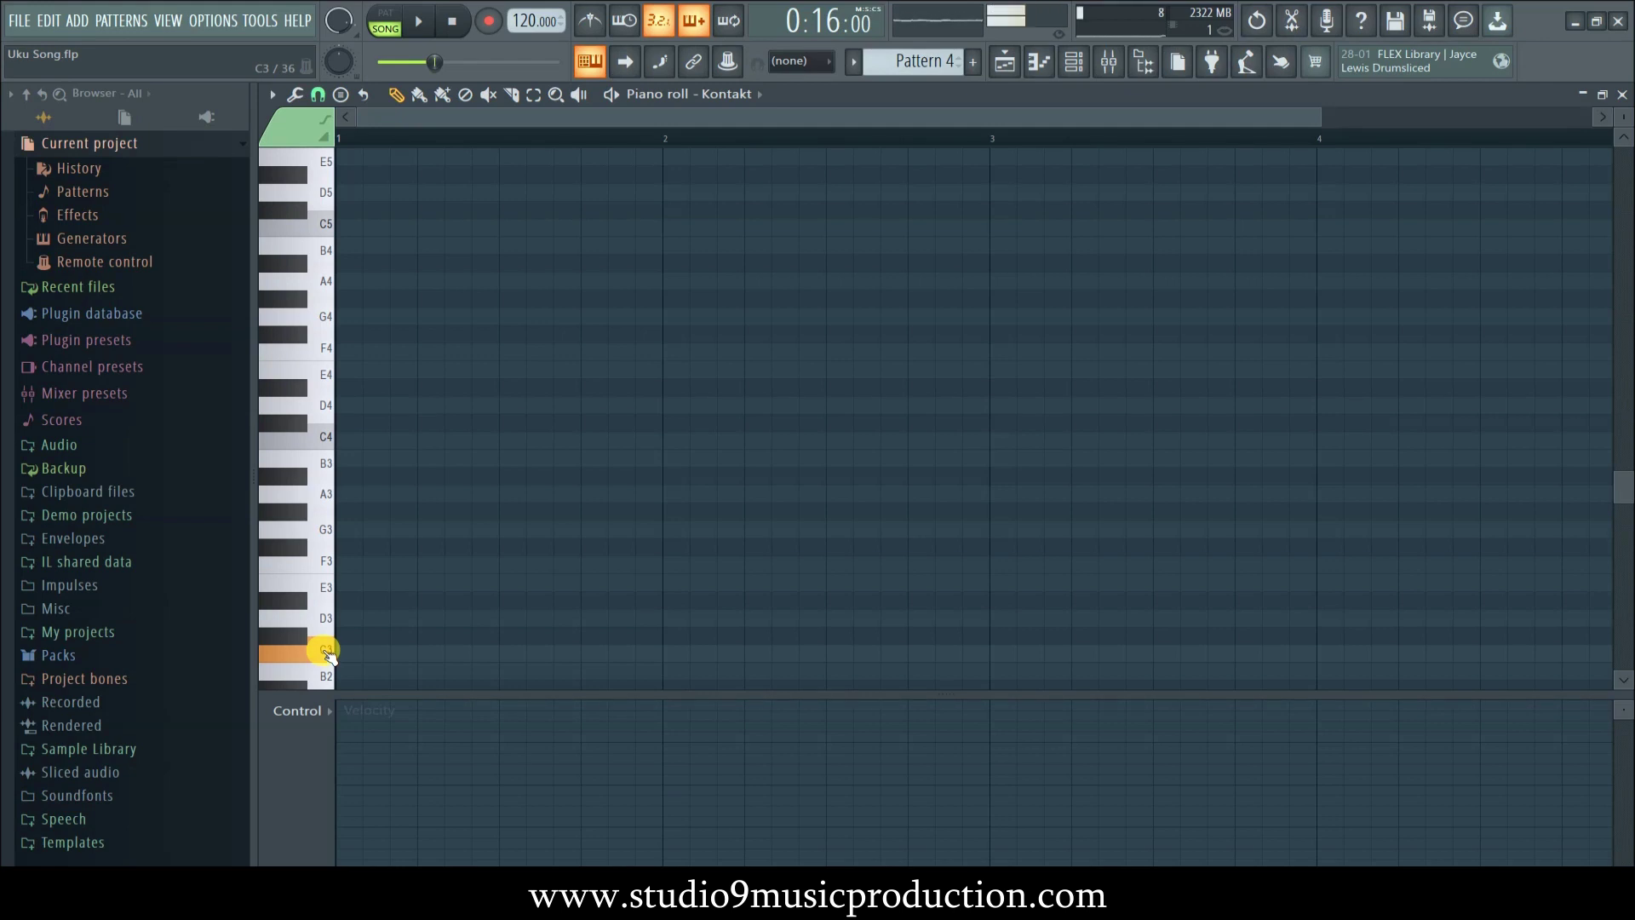
{"action": "left_click", "coordinate": [328, 652]}
{"action": "left_click", "coordinate": [347, 653]}
{"action": "left_click_drag", "start_coordinate": [349, 654], "coordinate": [670, 652]}
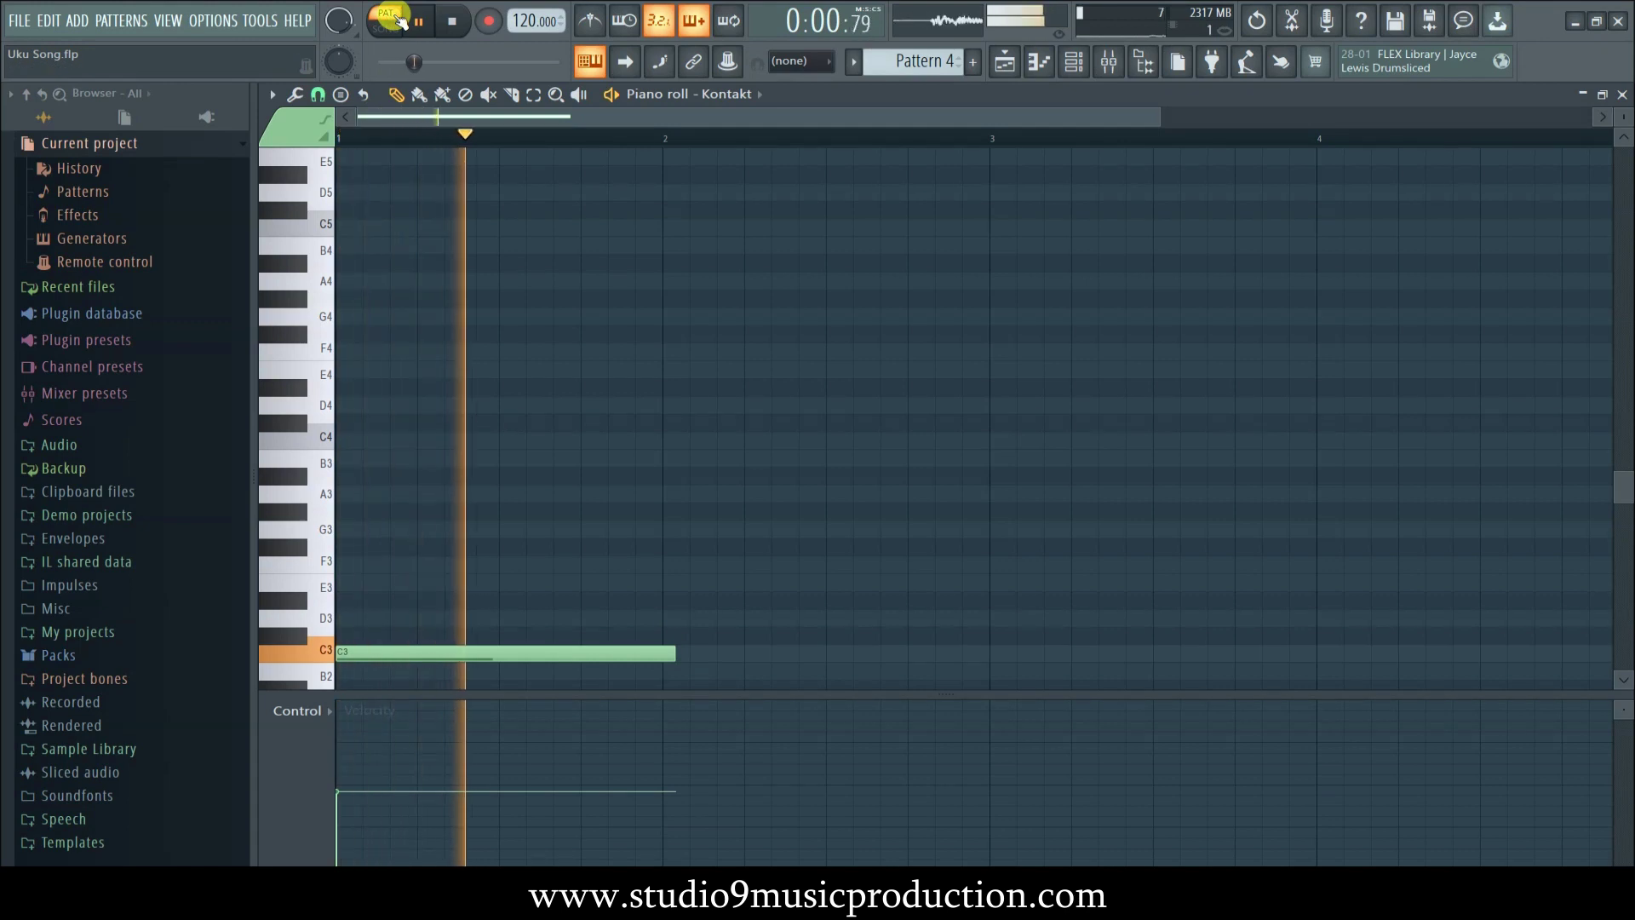
{"action": "left_click", "coordinate": [400, 21]}
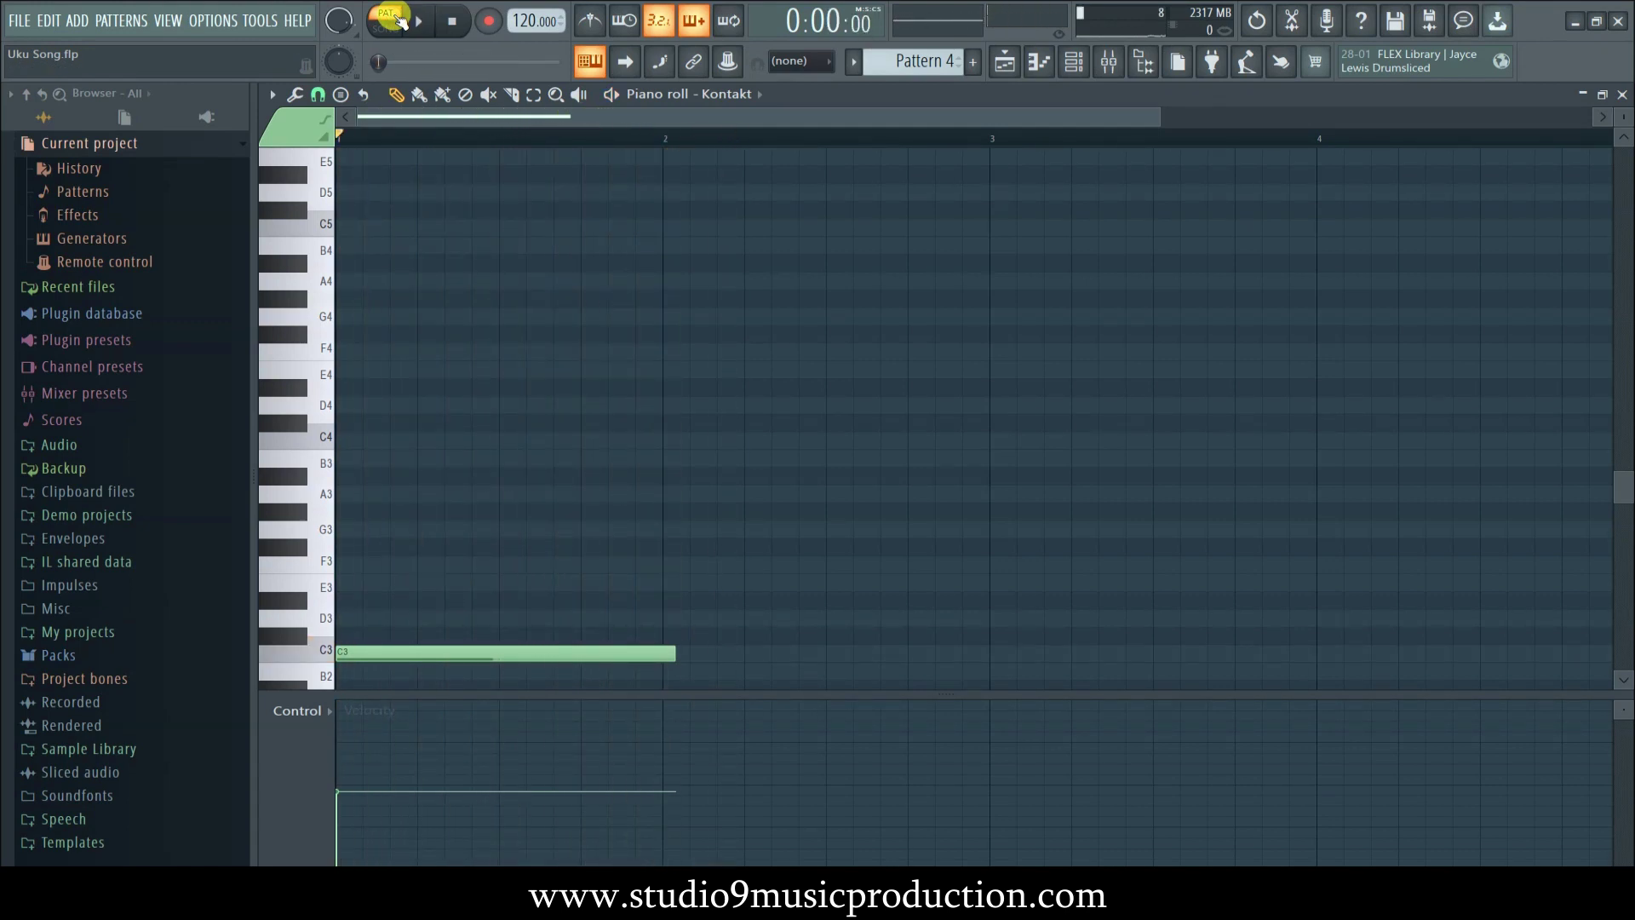
{"action": "right_click", "coordinate": [418, 652]}
- Audition the individual cajon sounds on the piano roll keys above C4
{"action": "scroll", "coordinate": [419, 498], "scroll_direction": "up", "scroll_amount": 1}
{"action": "scroll", "coordinate": [419, 498], "scroll_direction": "up", "scroll_amount": 5}
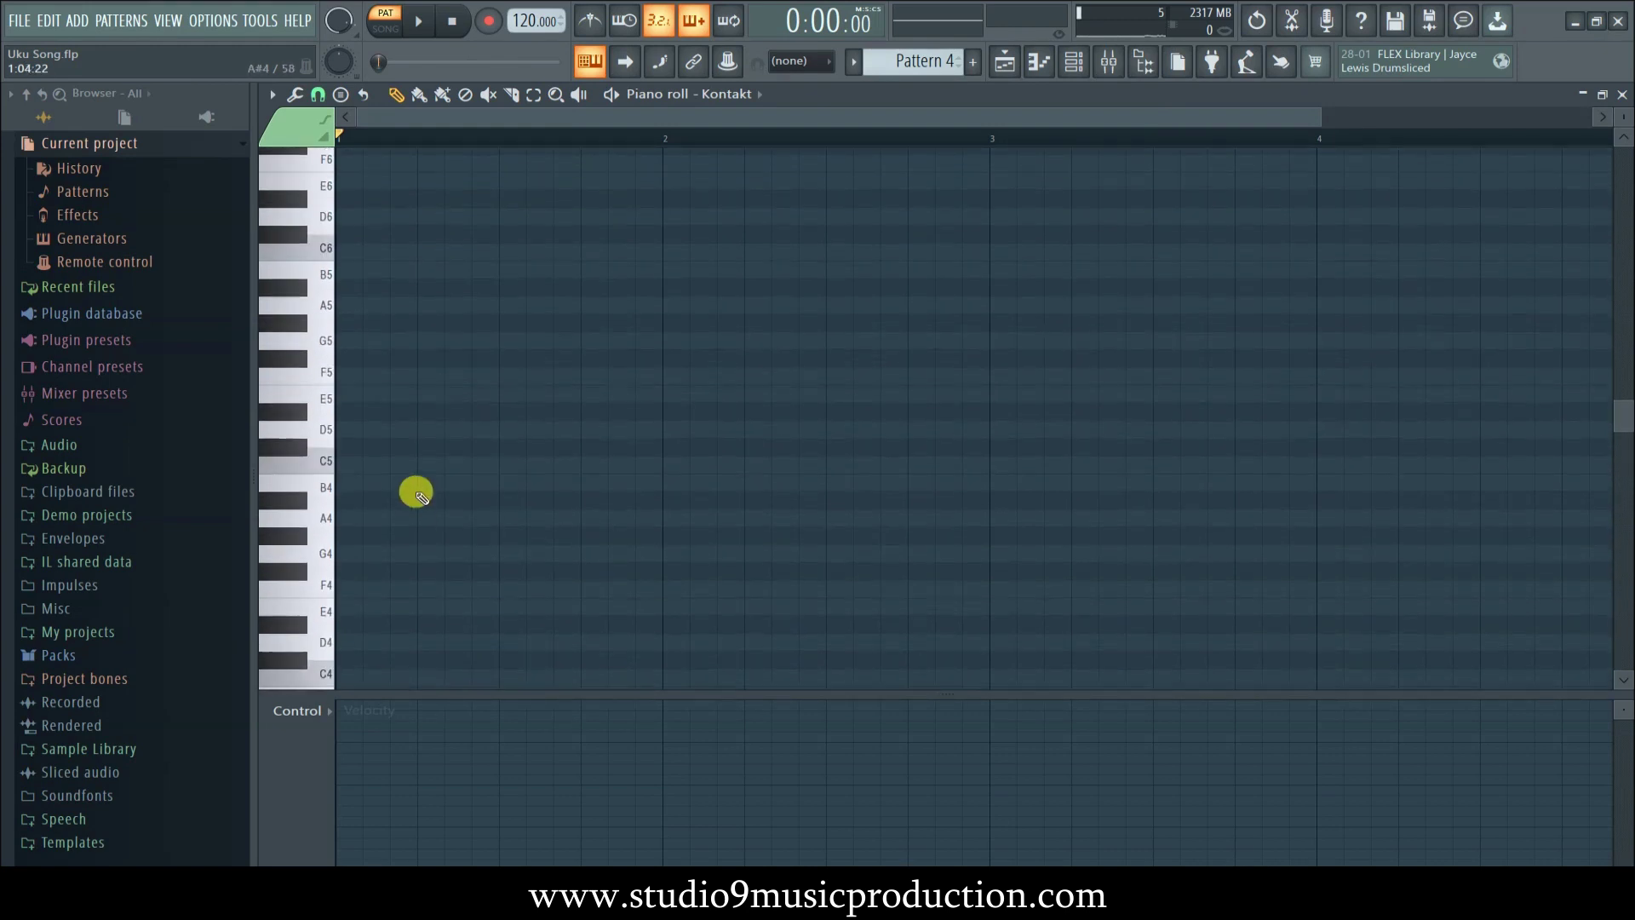
{"action": "scroll", "coordinate": [417, 494], "scroll_direction": "down", "scroll_amount": 5}
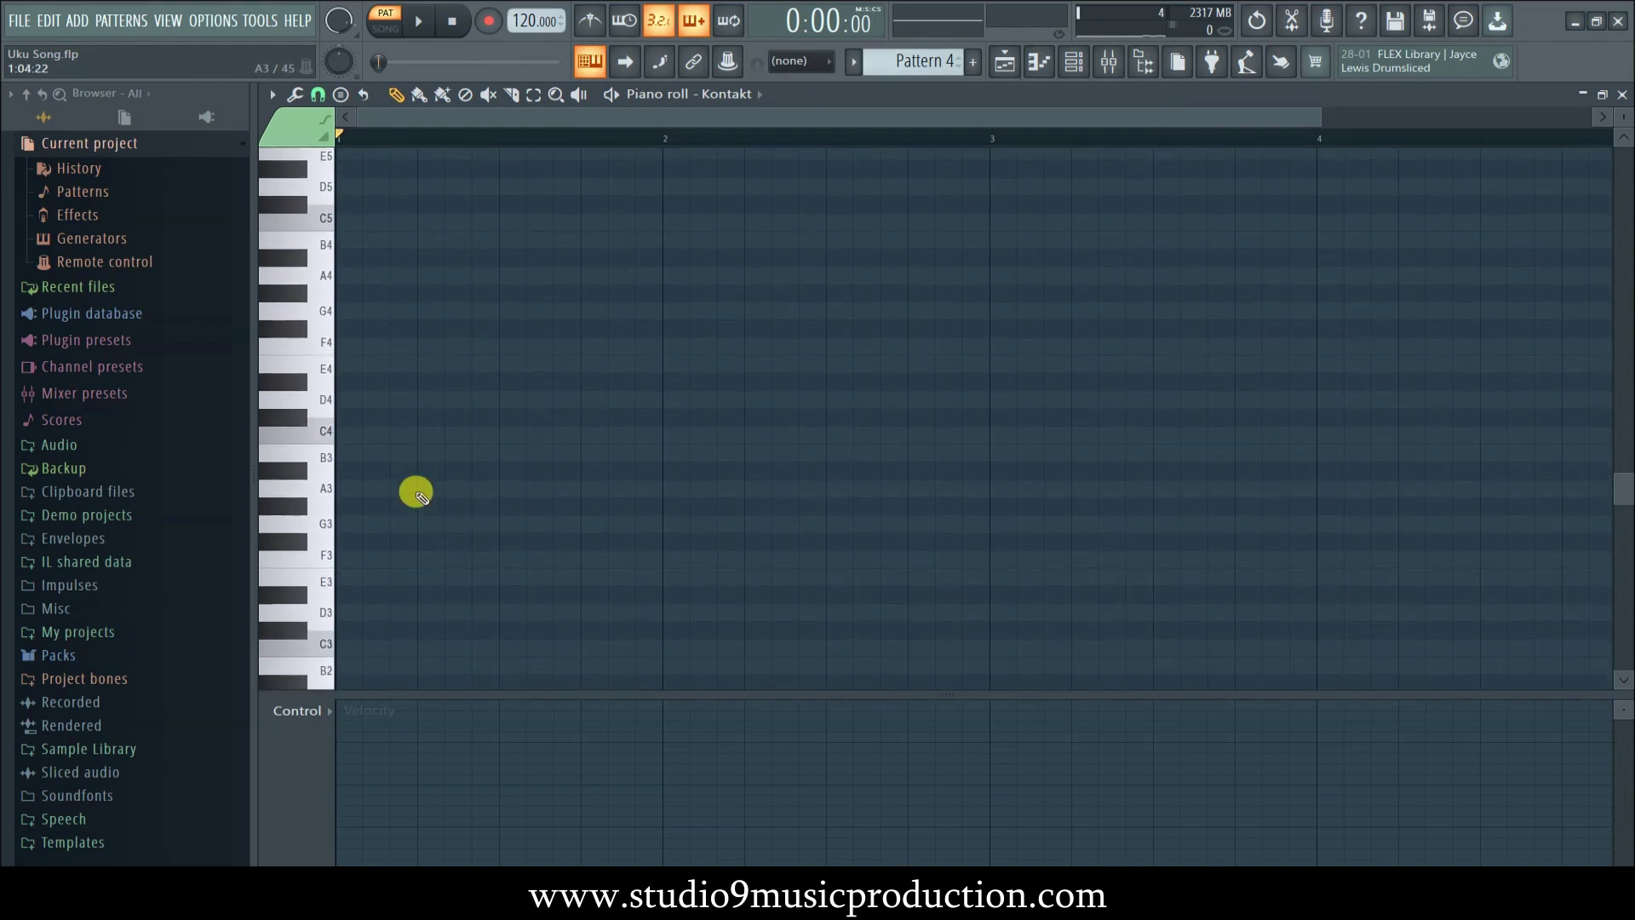
{"action": "left_click", "coordinate": [306, 205]}
{"action": "left_click", "coordinate": [300, 277]}
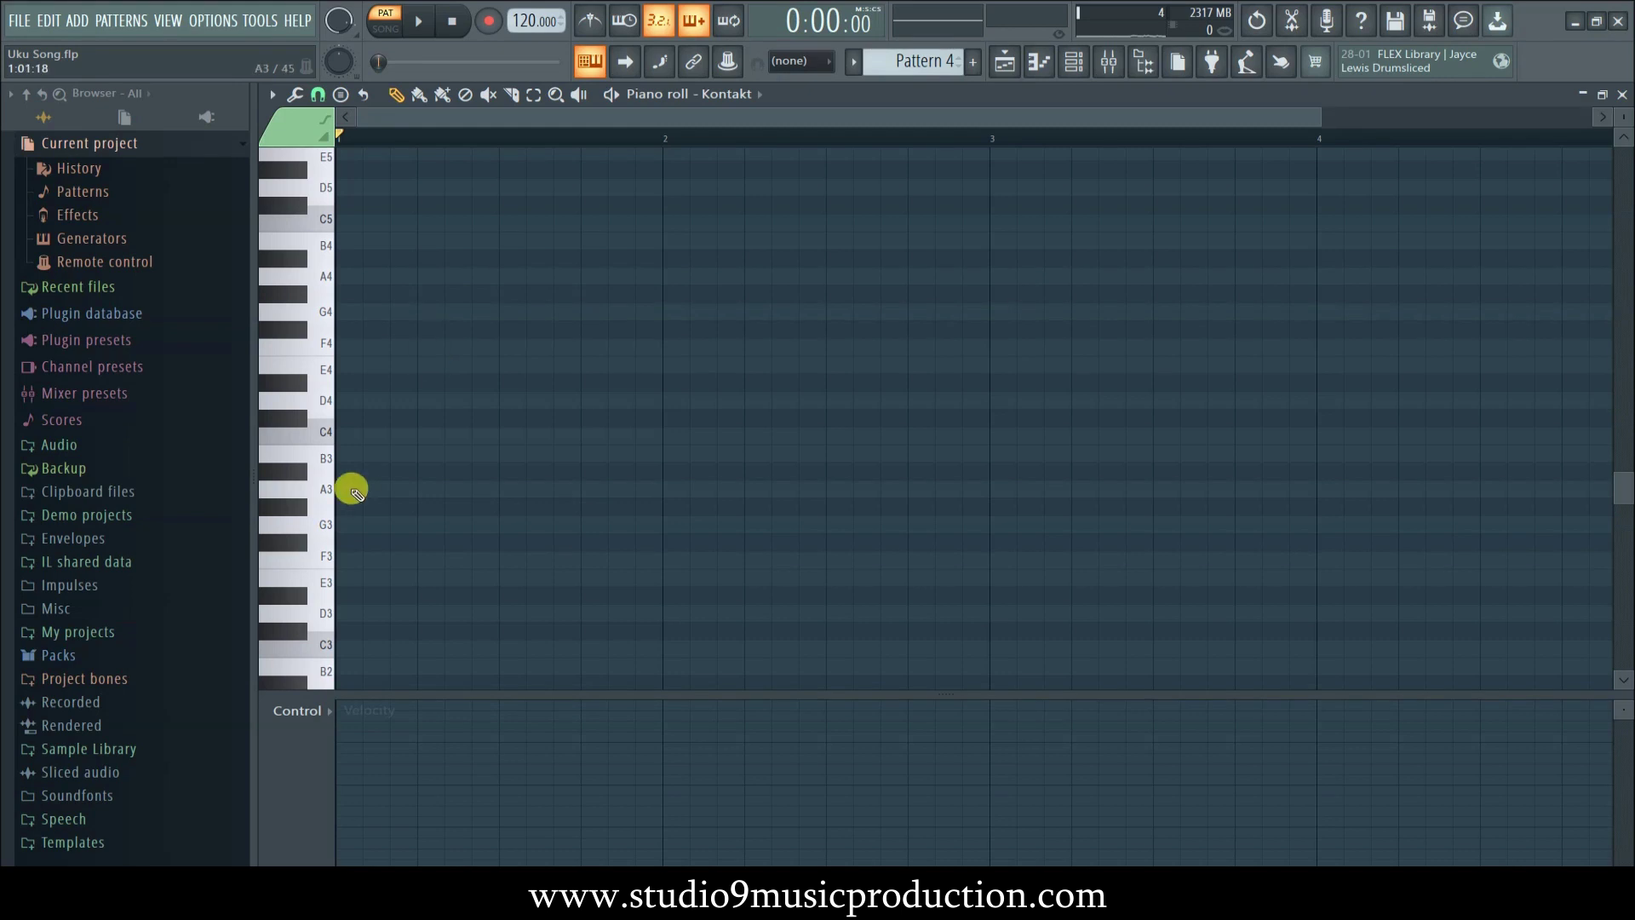
- Build a one-bar beat of short notes C4, C#4, E4, D4, C#4, A#5, D5 and C5, and lower the A#5 note's velocity
{"action": "left_click", "coordinate": [344, 437]}
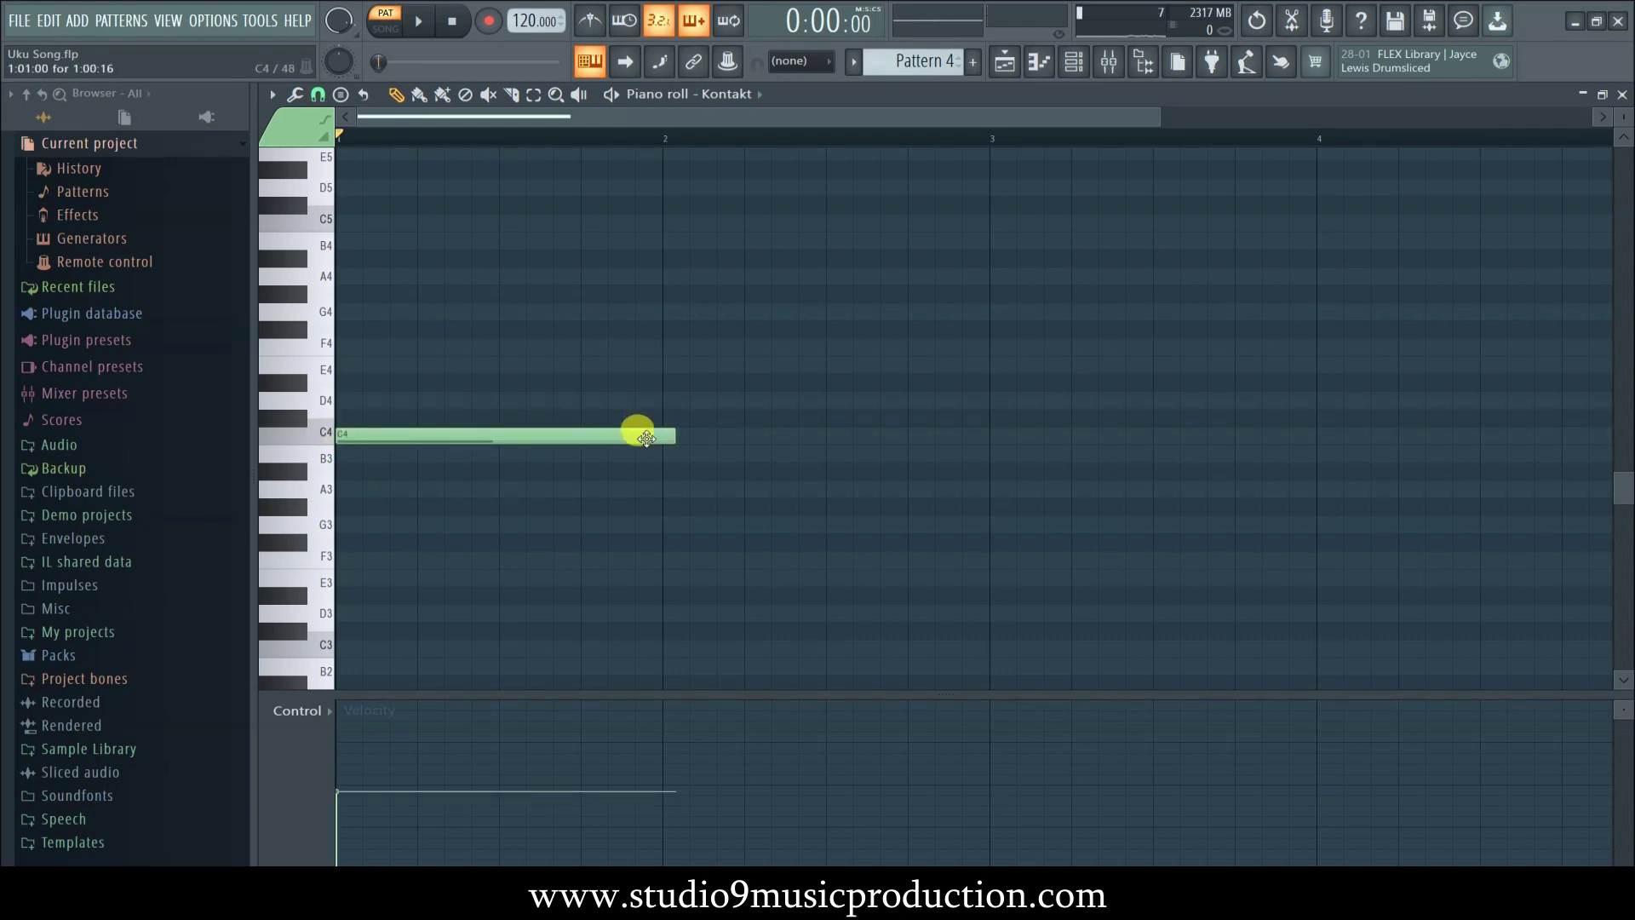
{"action": "left_click_drag", "start_coordinate": [672, 439], "coordinate": [377, 452]}
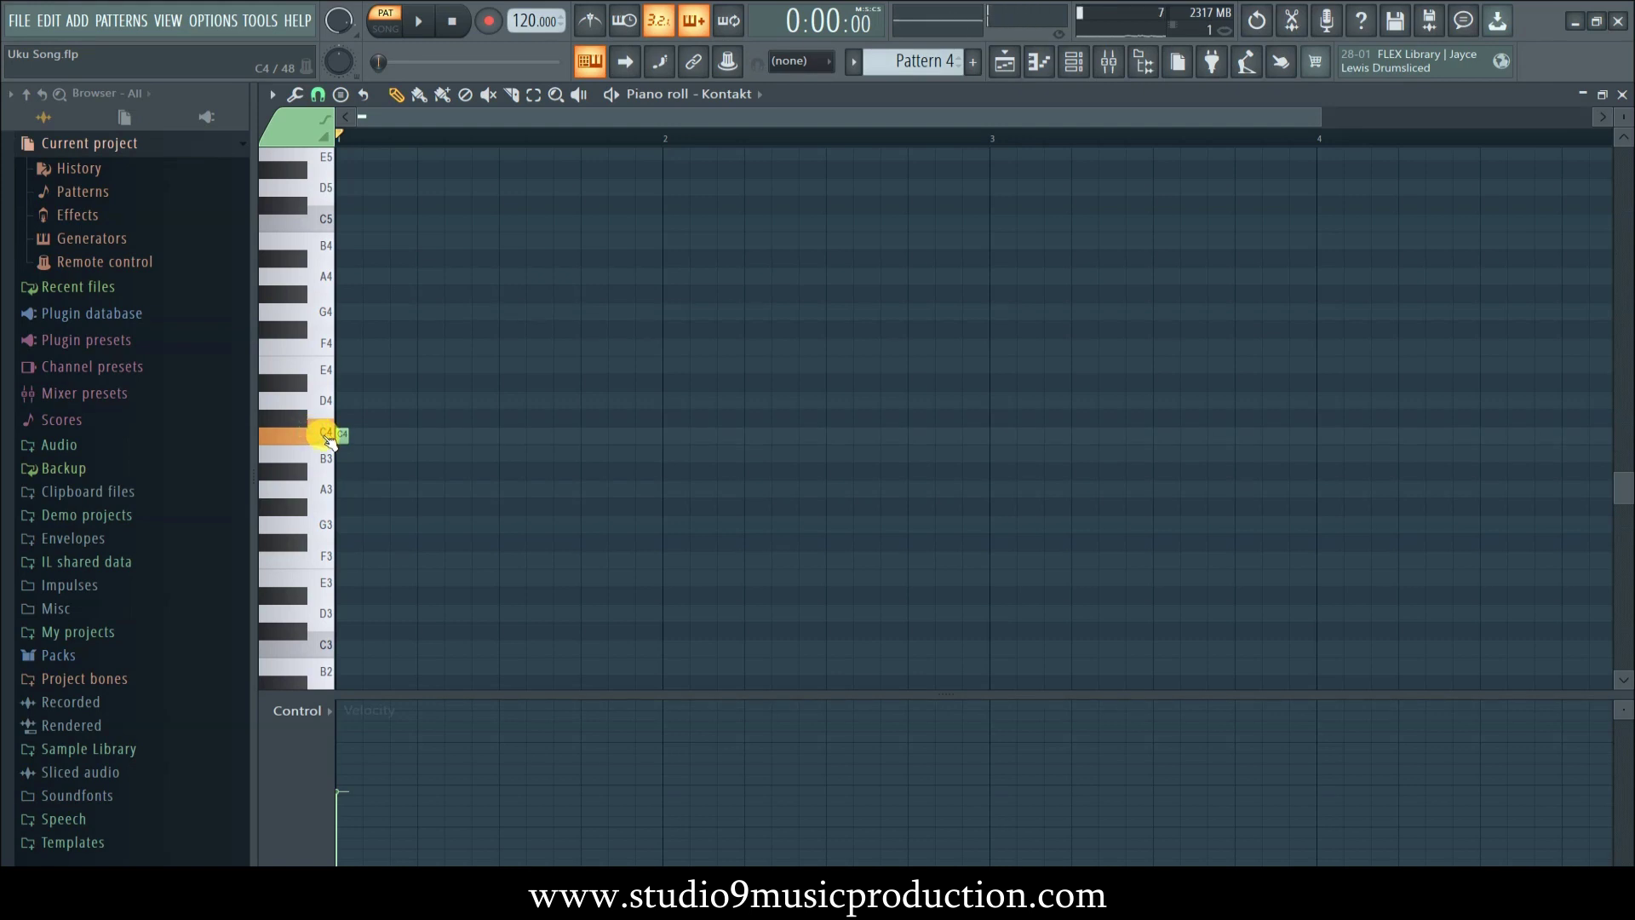
{"action": "left_click", "coordinate": [555, 274]}
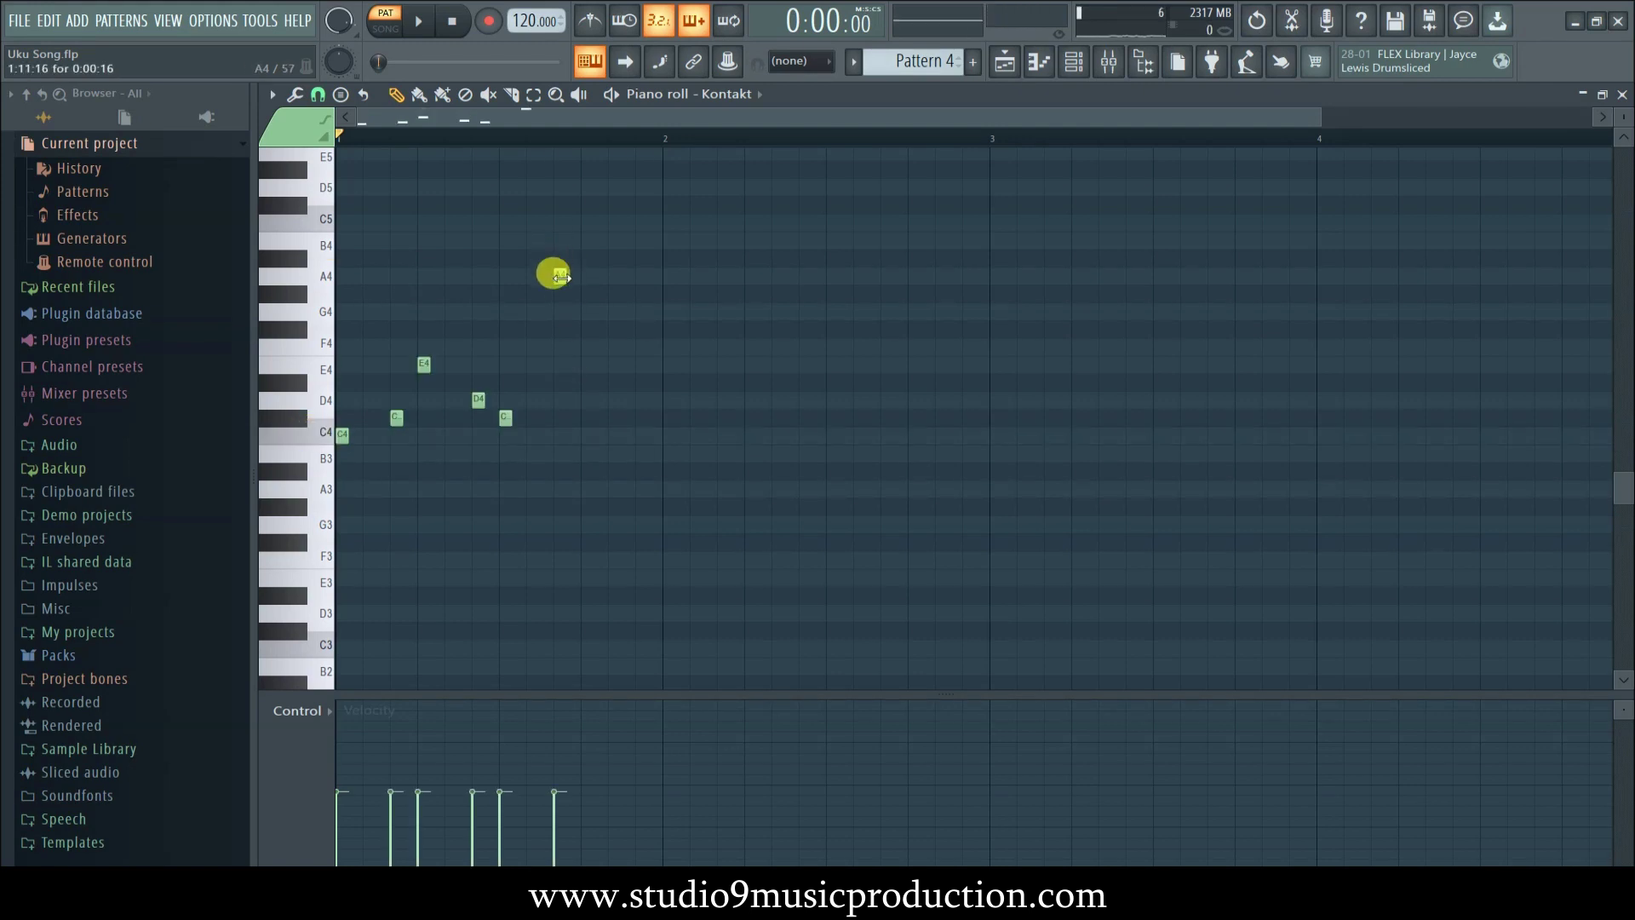
{"action": "left_click_drag", "start_coordinate": [560, 276], "coordinate": [560, 205]}
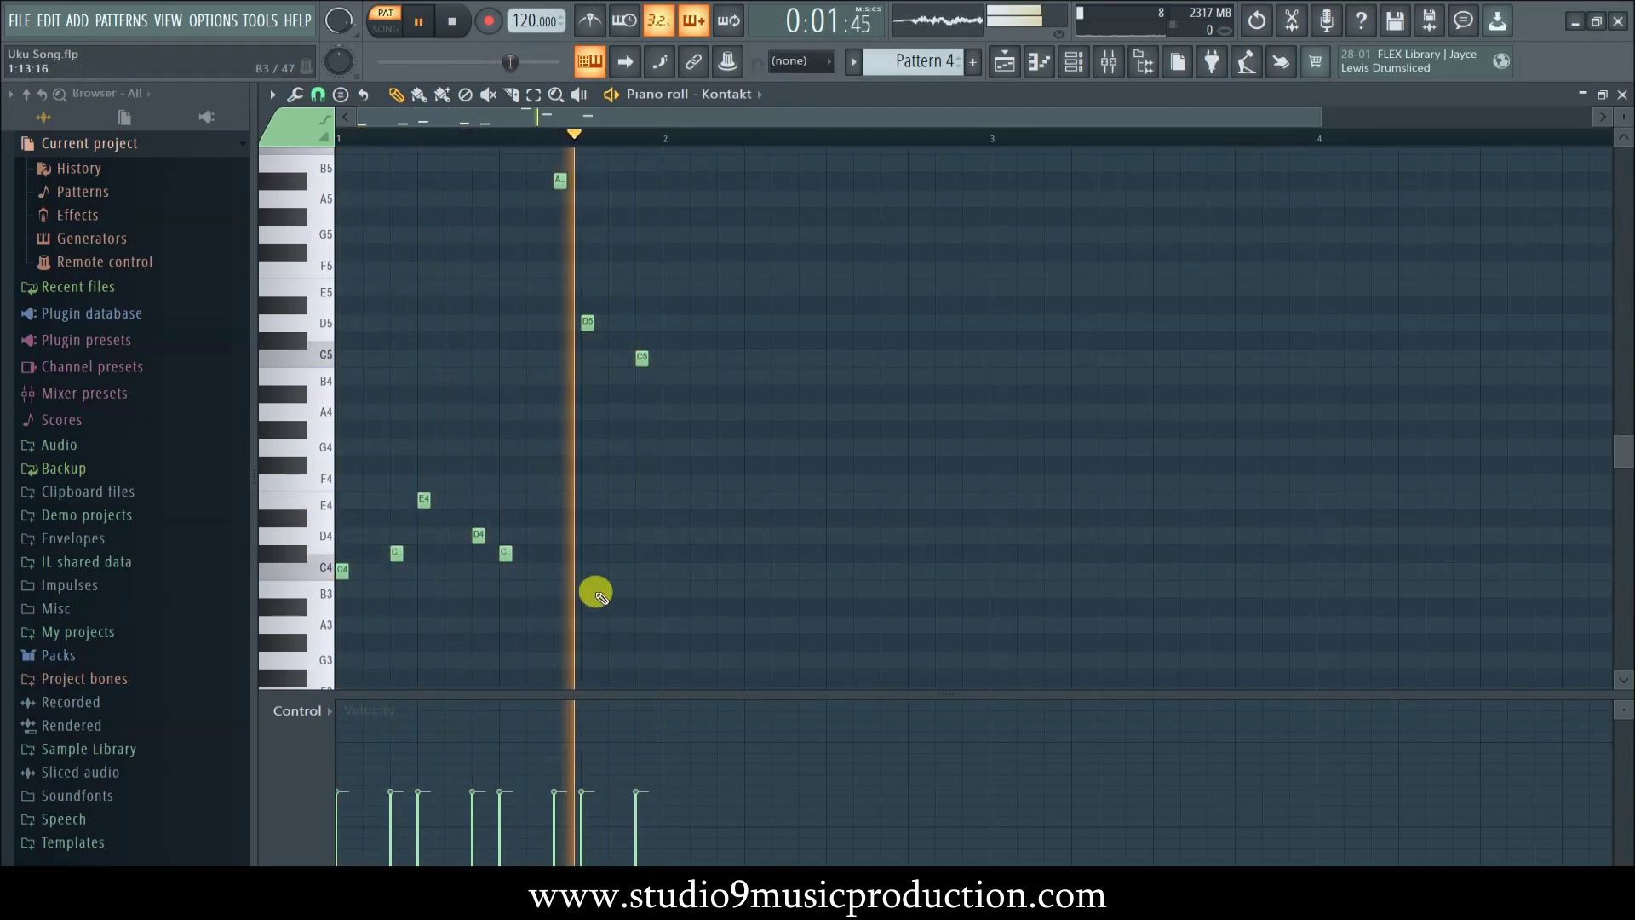
{"action": "left_click_drag", "start_coordinate": [554, 817], "coordinate": [554, 843]}
{"action": "key", "text": "space"}
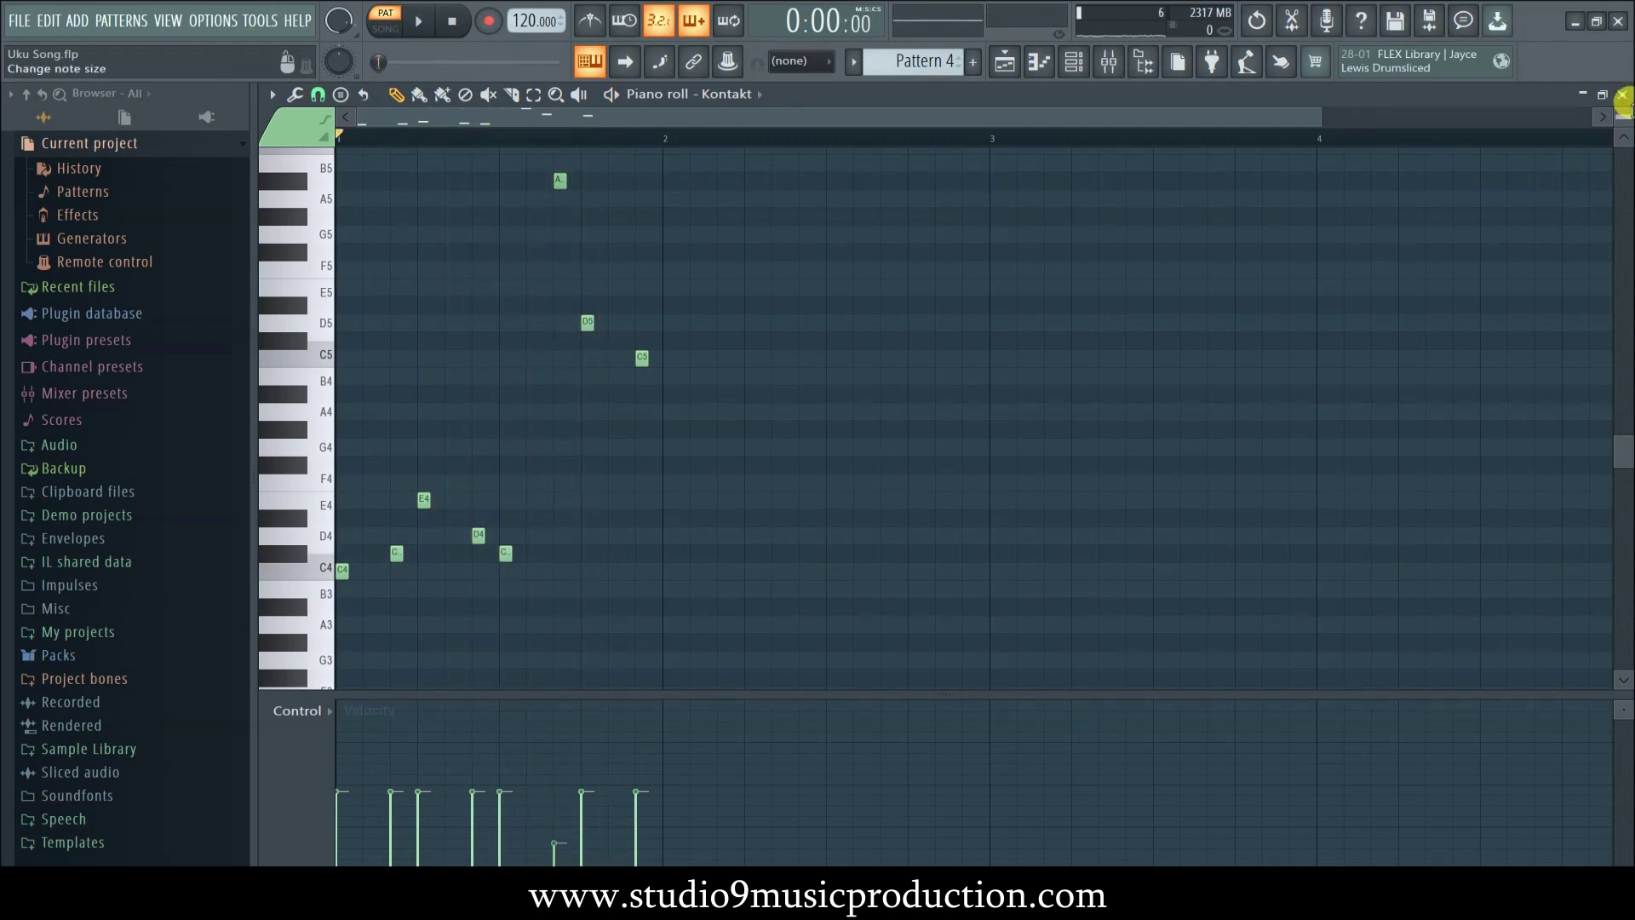
{"action": "left_click", "coordinate": [1622, 94]}
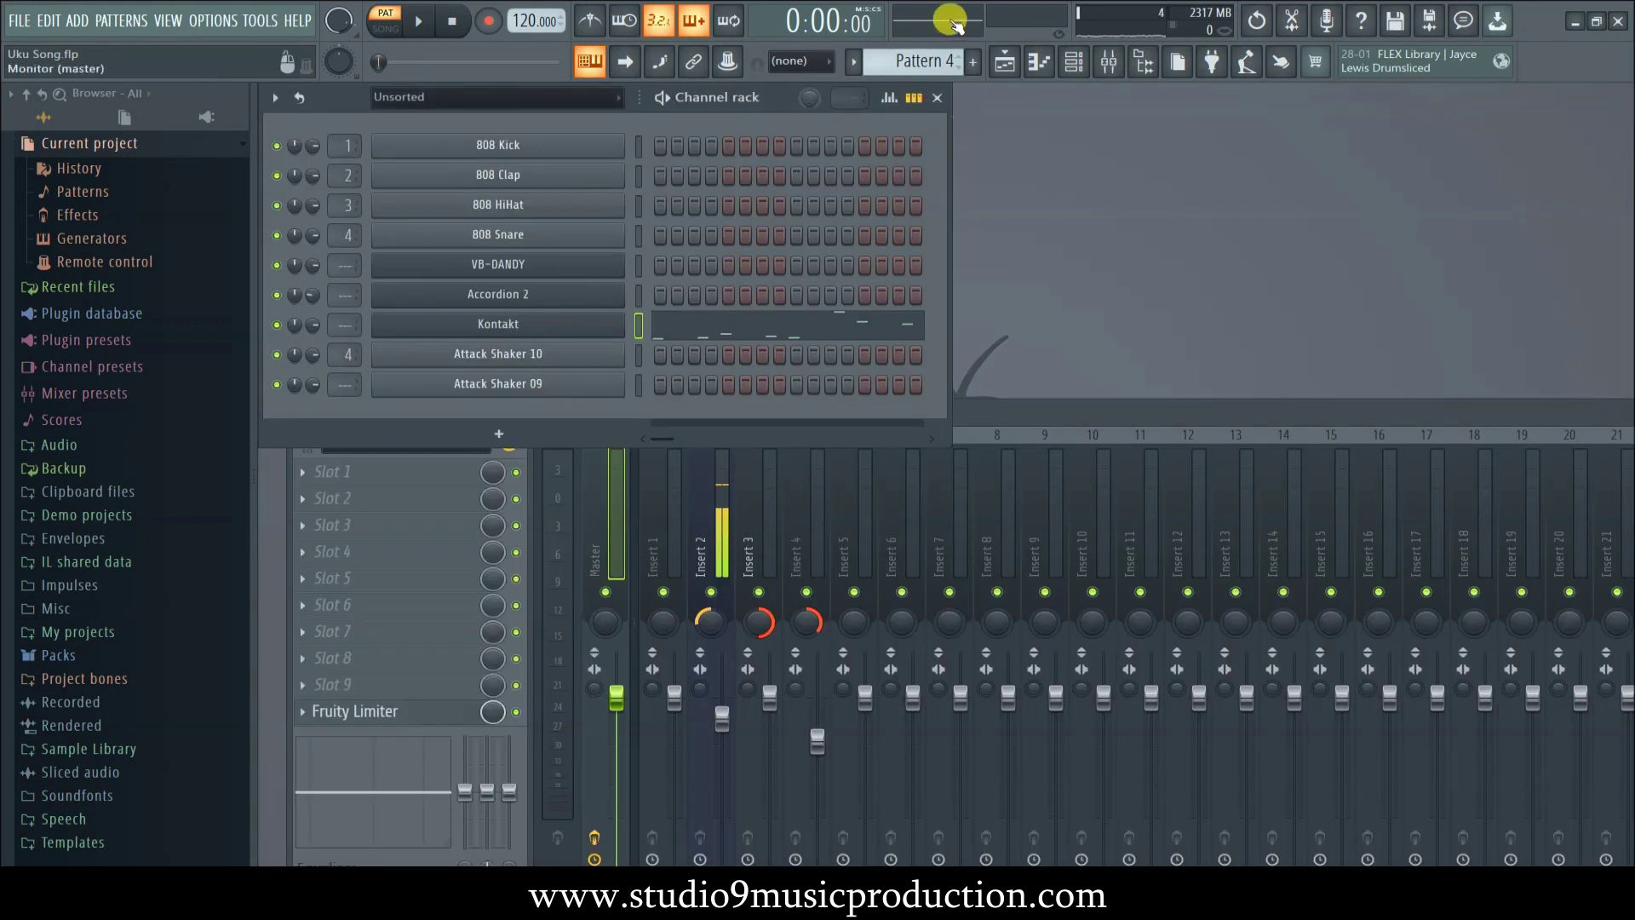
- Listen to Track 3 soloed from bar 9 in the playlist, and unsolo it
{"action": "left_click", "coordinate": [1007, 62]}
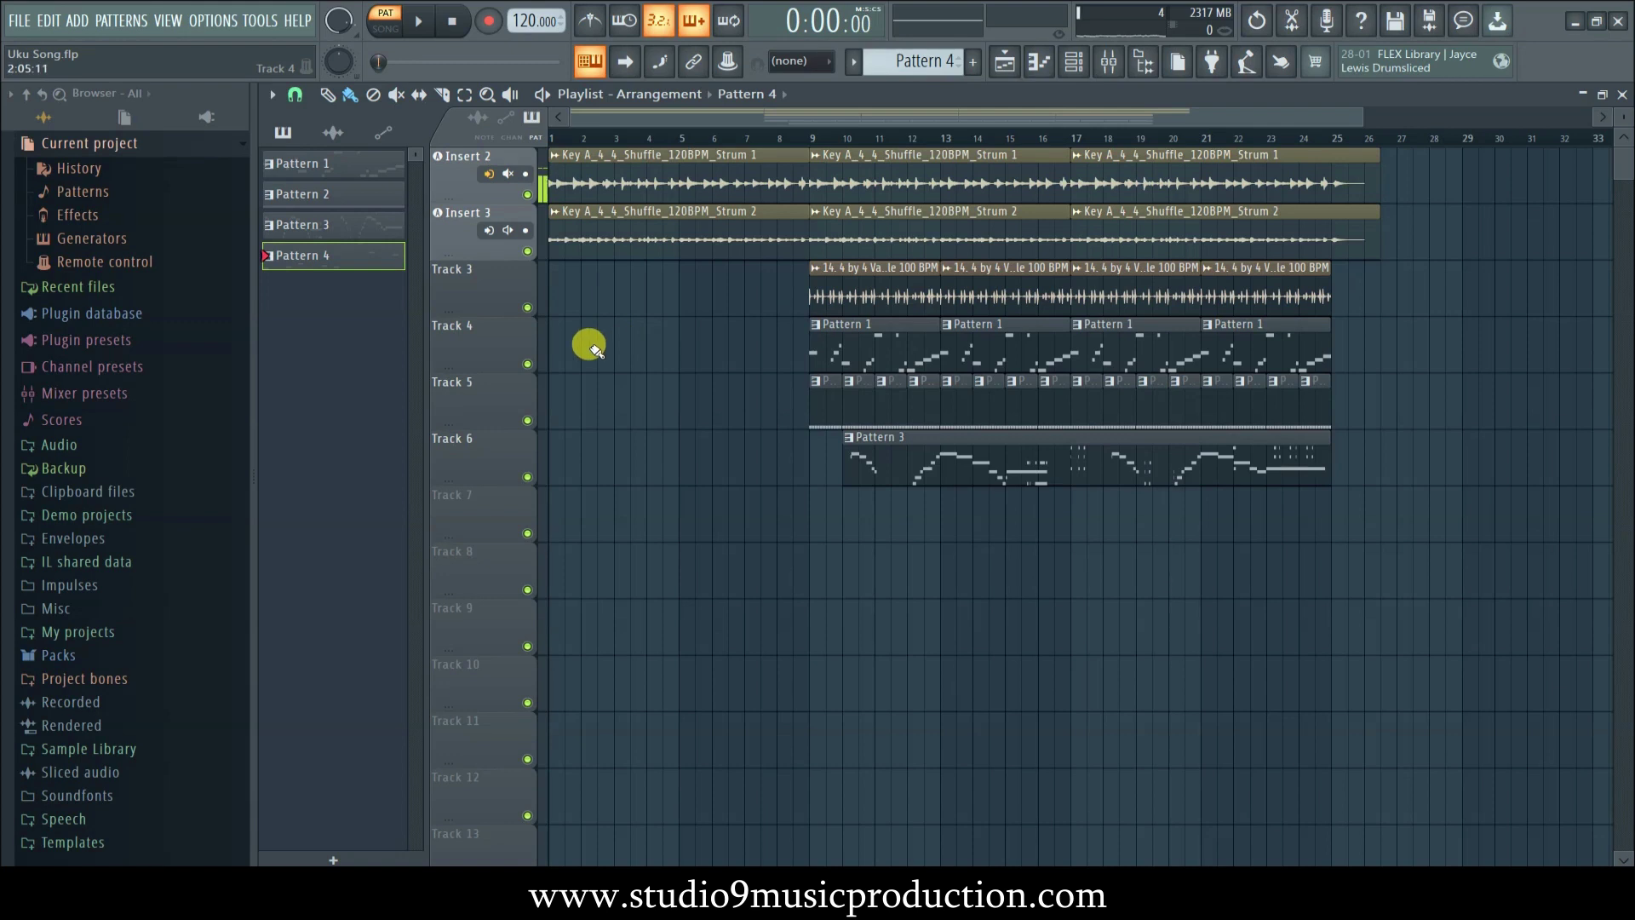
{"action": "left_click", "coordinate": [527, 308], "text": "ctrl"}
{"action": "left_click", "coordinate": [812, 134]}
{"action": "key", "text": "space"}
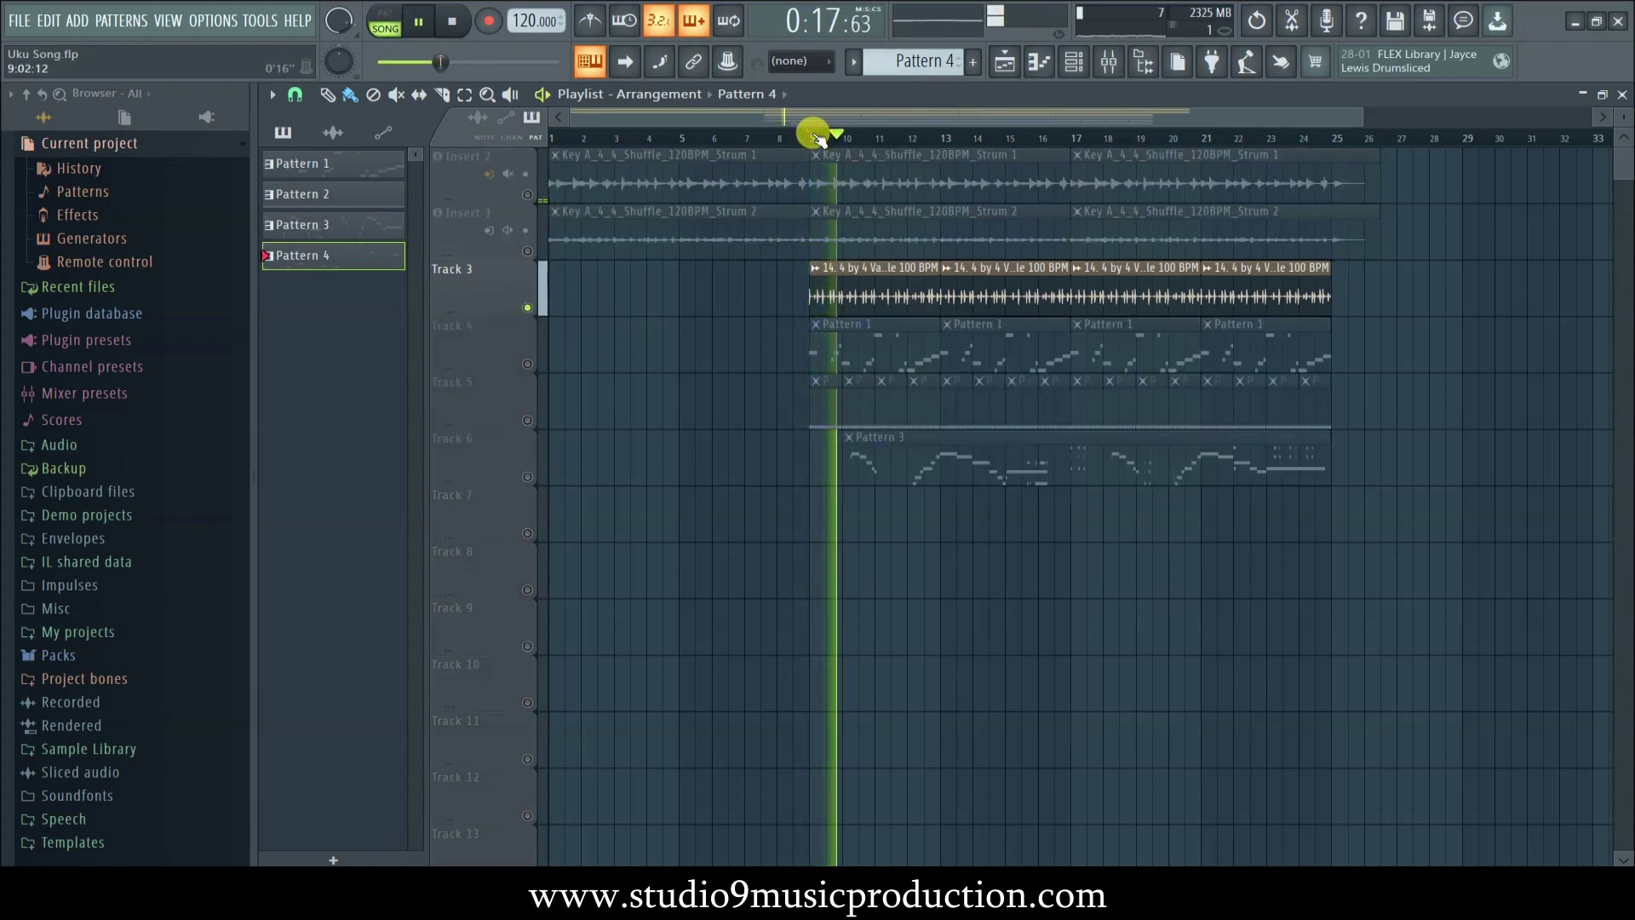
{"action": "key", "text": "space"}
{"action": "left_click", "coordinate": [528, 307], "text": "ctrl"}
- Place repeated Pattern 4 clips on Track 7 from bar 9 up to bar 25
{"action": "left_click", "coordinate": [819, 523]}
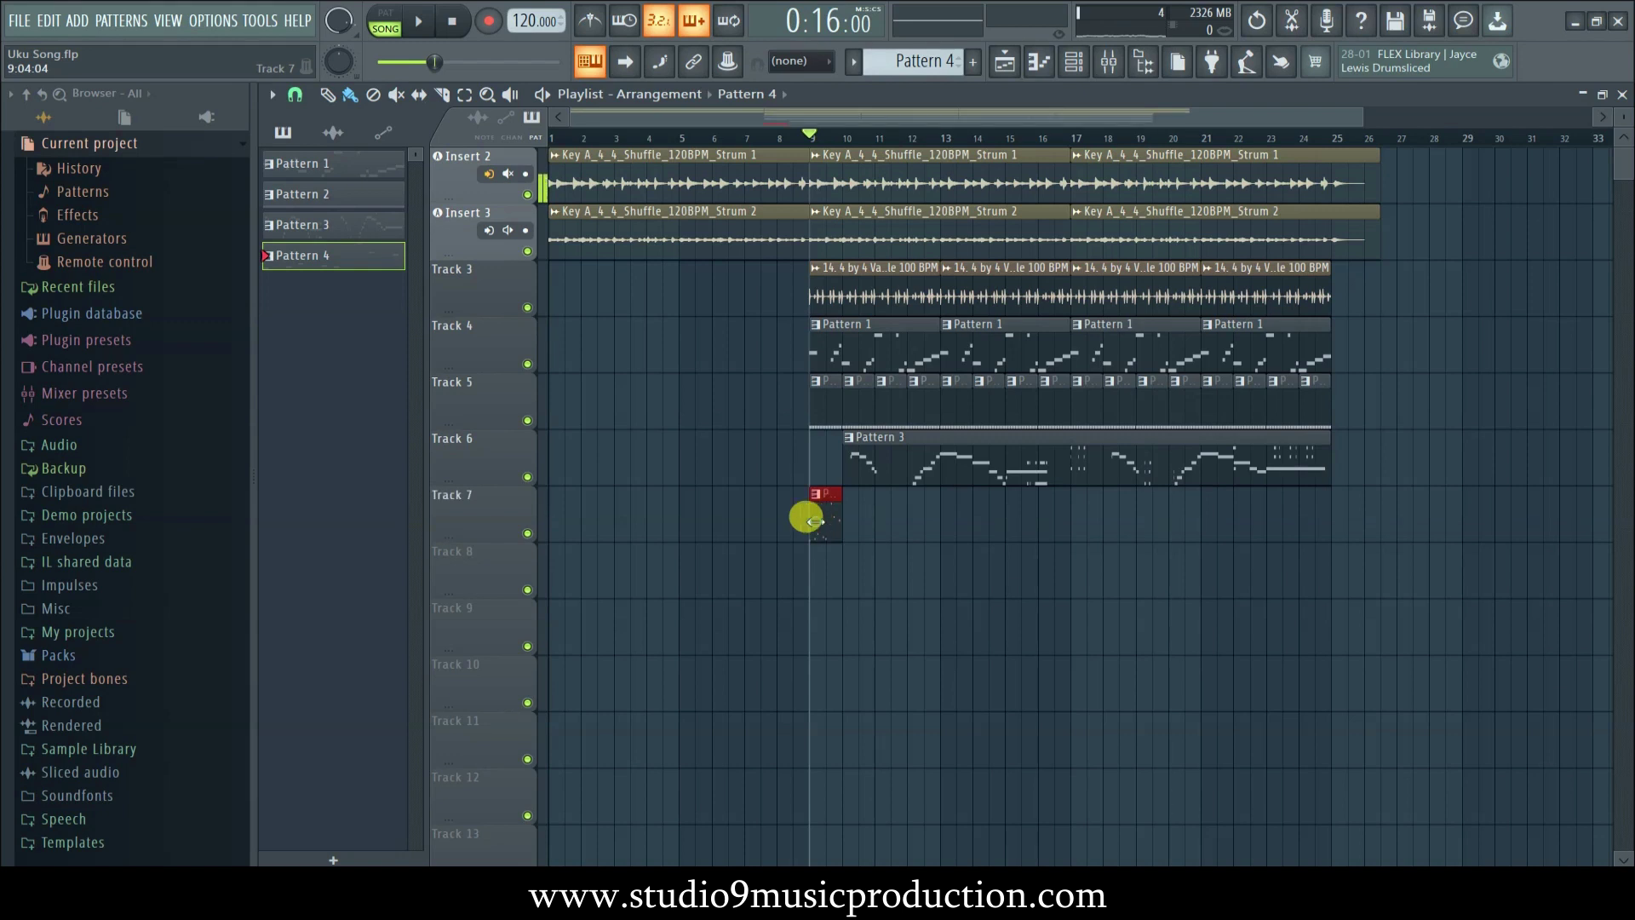
{"action": "mouse_move", "coordinate": [832, 520]}
{"action": "left_mouse_down"}
{"action": "mouse_move", "coordinate": [988, 536]}
{"action": "mouse_move", "coordinate": [1342, 503]}
{"action": "mouse_move", "coordinate": [1356, 517]}
{"action": "left_mouse_up"}
{"action": "right_click", "coordinate": [1379, 516]}
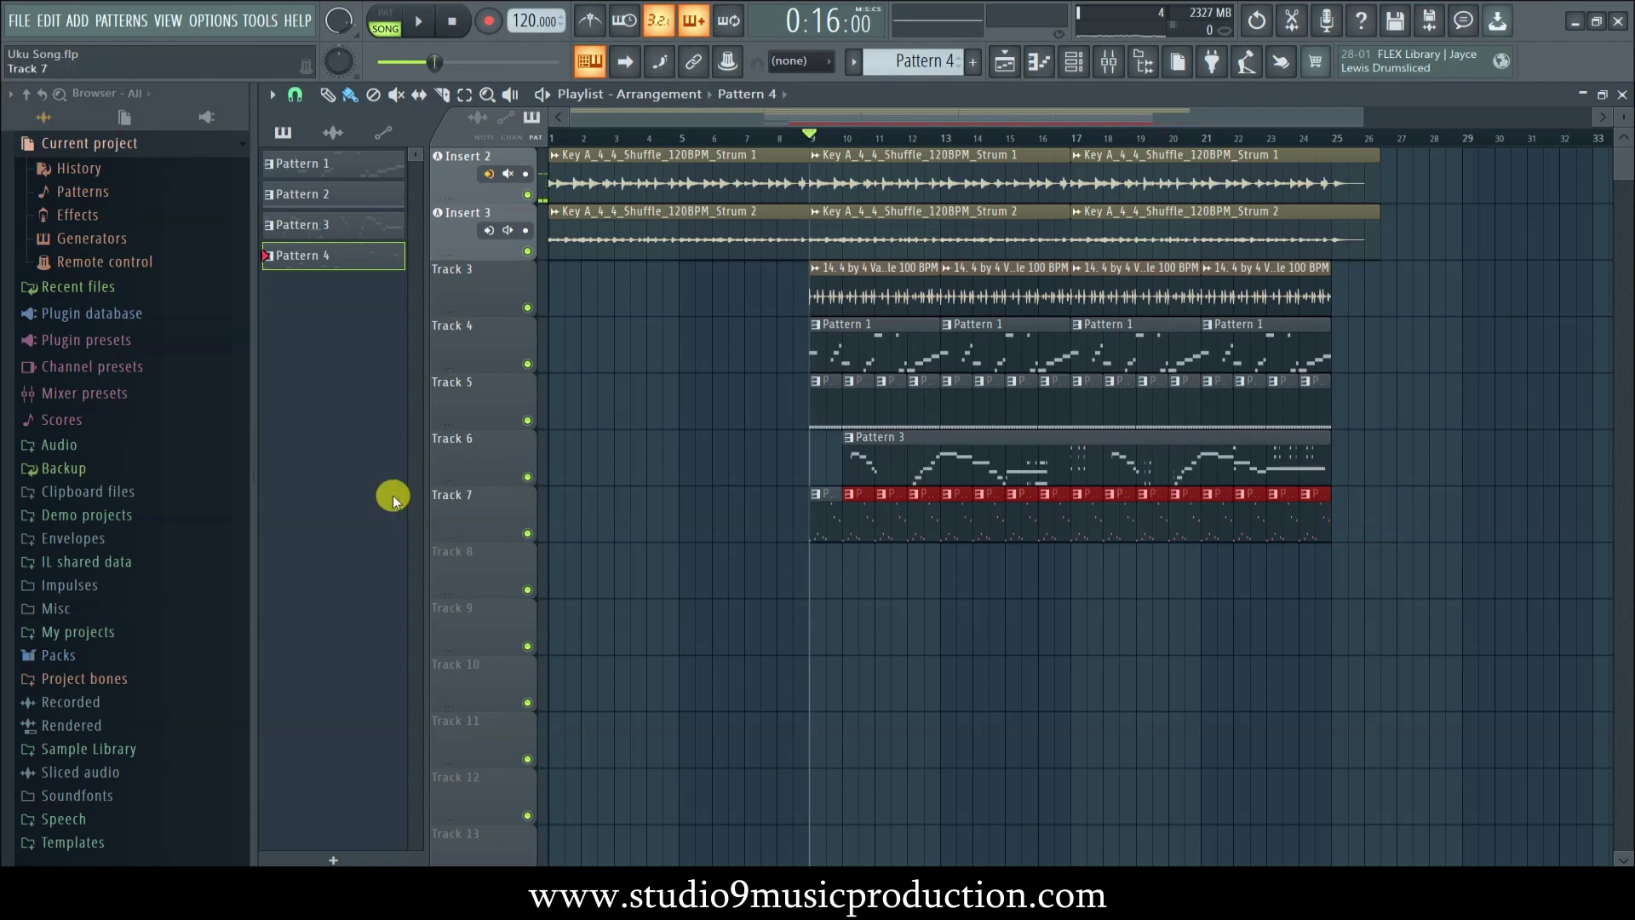
- Mute Track 3 and play the arrangement from bar 9, closing the playlist after listening
{"action": "left_click", "coordinate": [527, 307]}
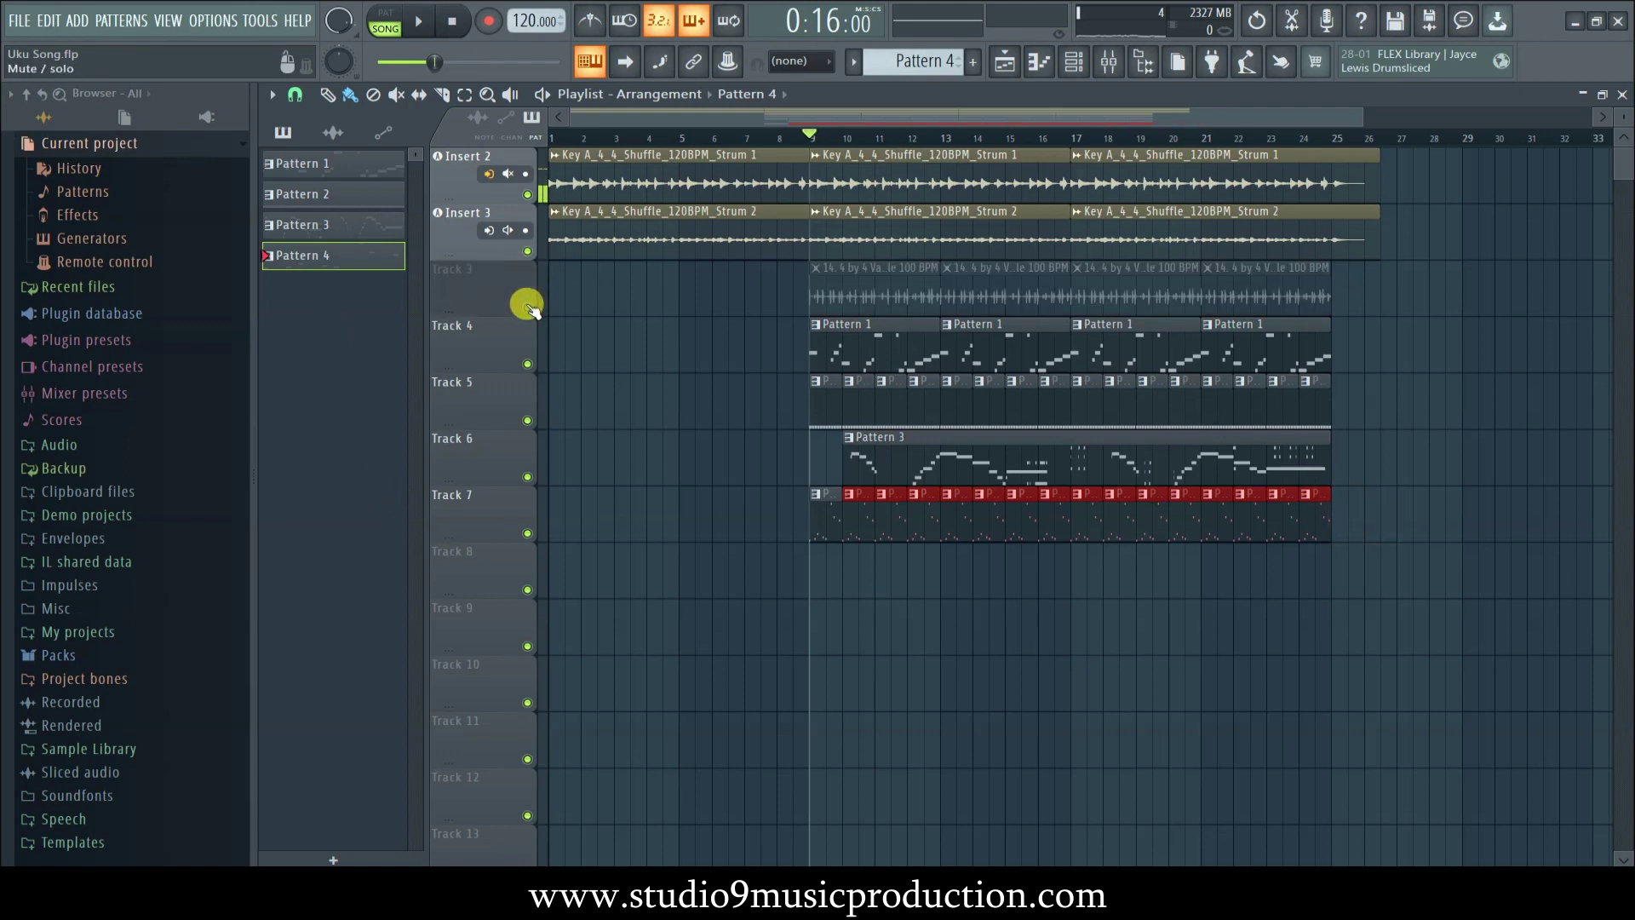
{"action": "key", "text": "space"}
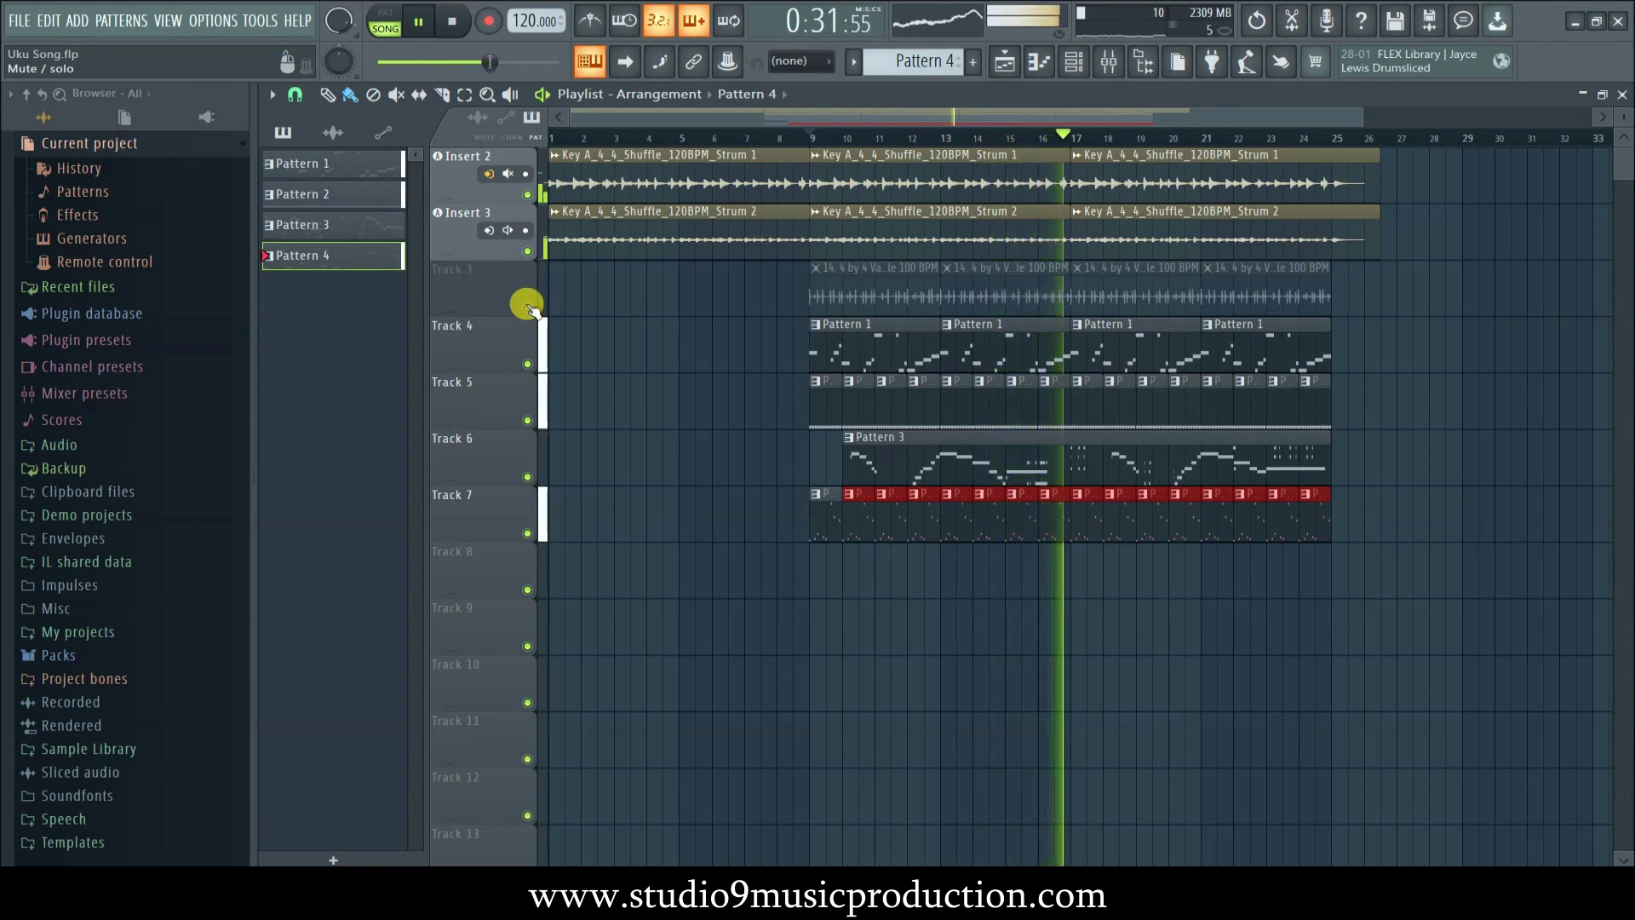
{"action": "key", "text": "space"}
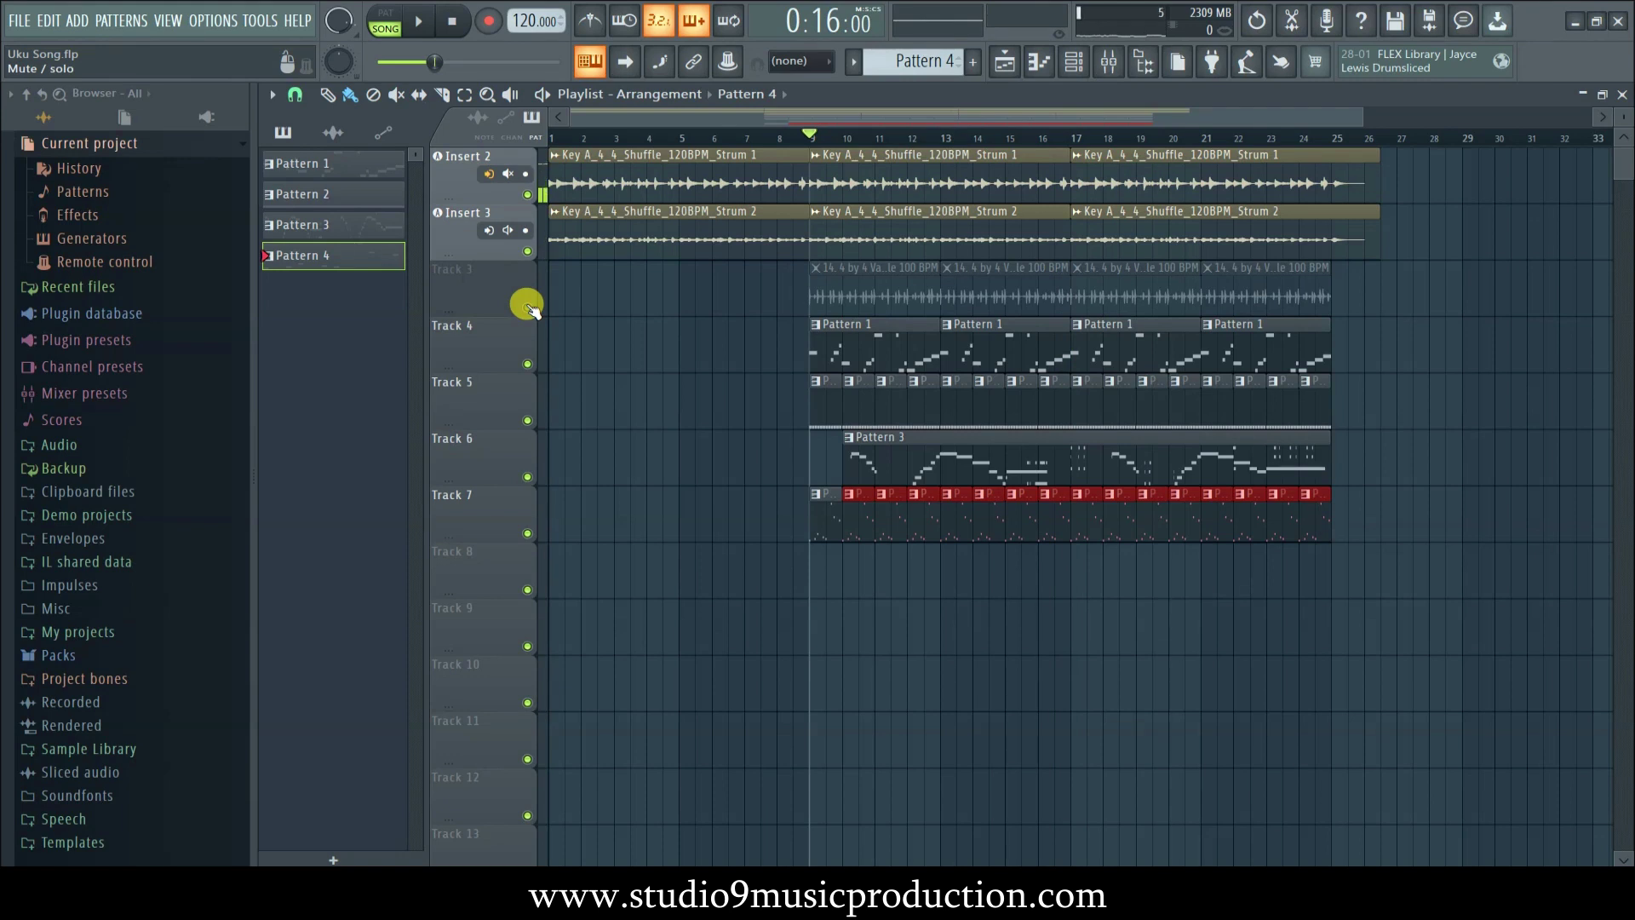
{"action": "left_click", "coordinate": [1622, 97]}
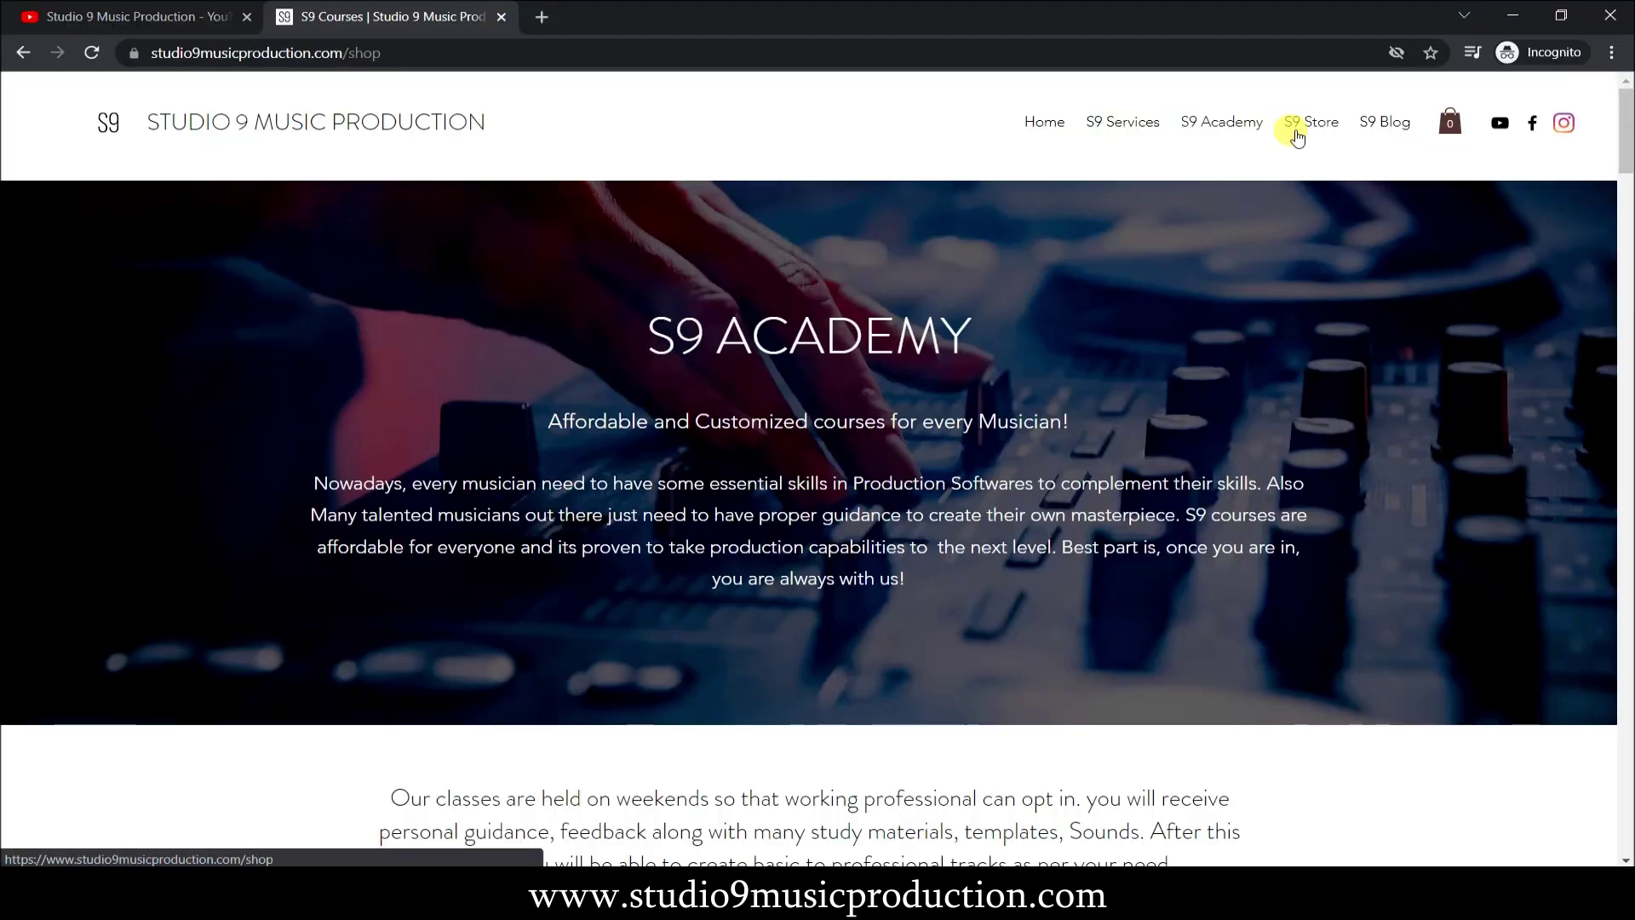
- Browse the S9 Store page on the Studio 9 Music Production website for its tabla and ukulele loop packs
{"action": "left_click", "coordinate": [1296, 135]}
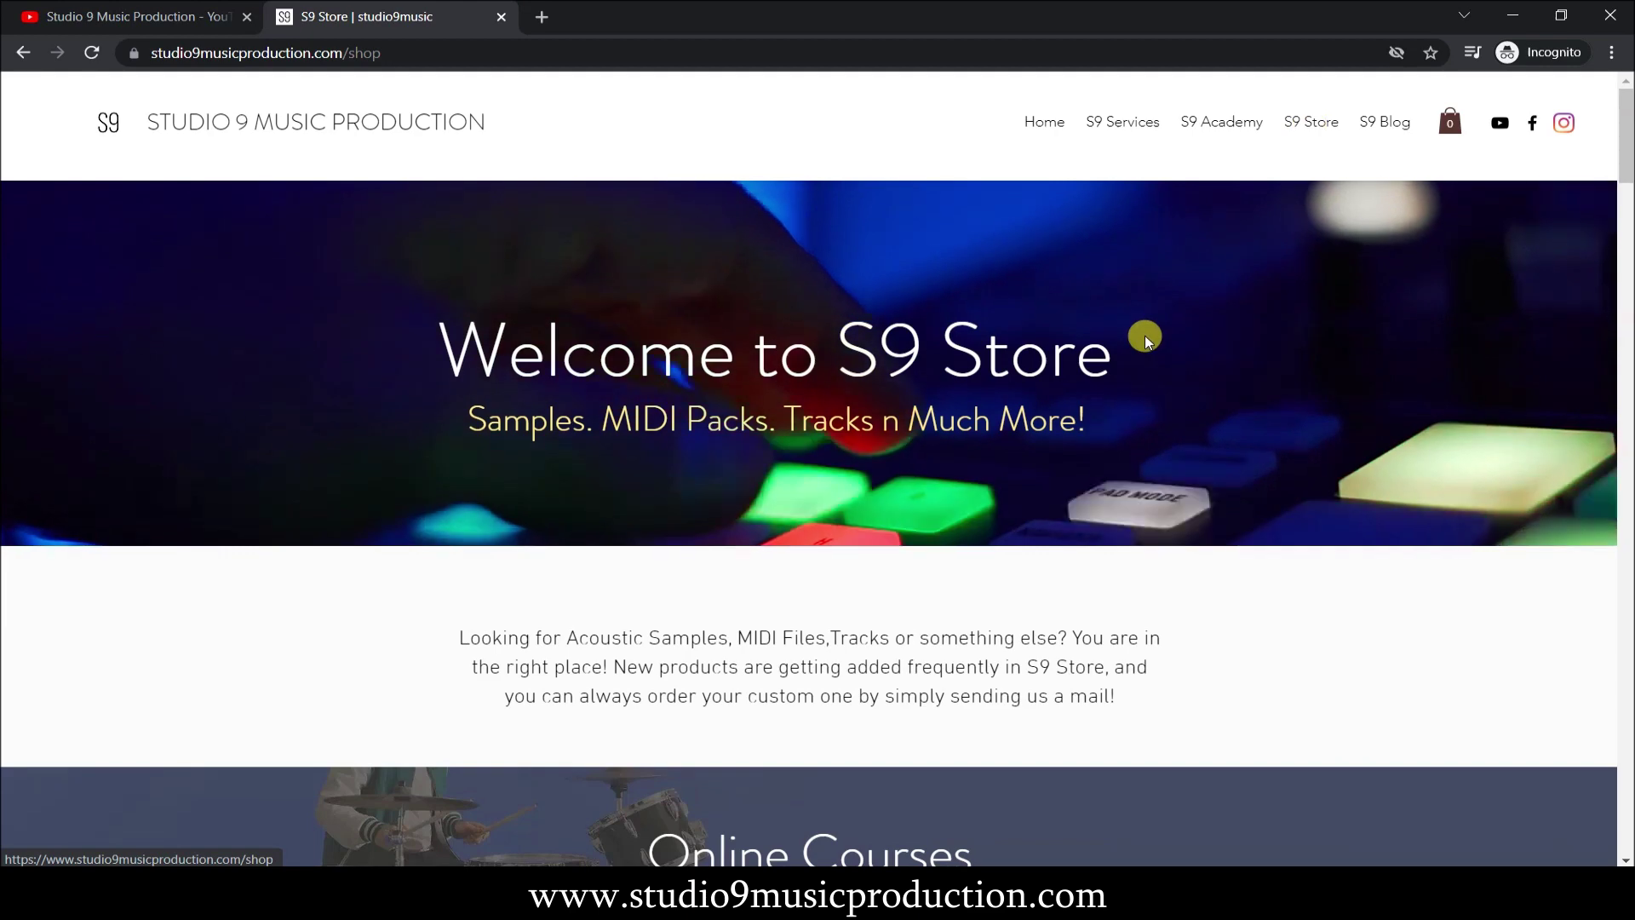
{"action": "scroll", "coordinate": [1145, 336], "scroll_direction": "down", "scroll_amount": 6}
{"action": "scroll", "coordinate": [1145, 336], "scroll_direction": "down", "scroll_amount": 20}
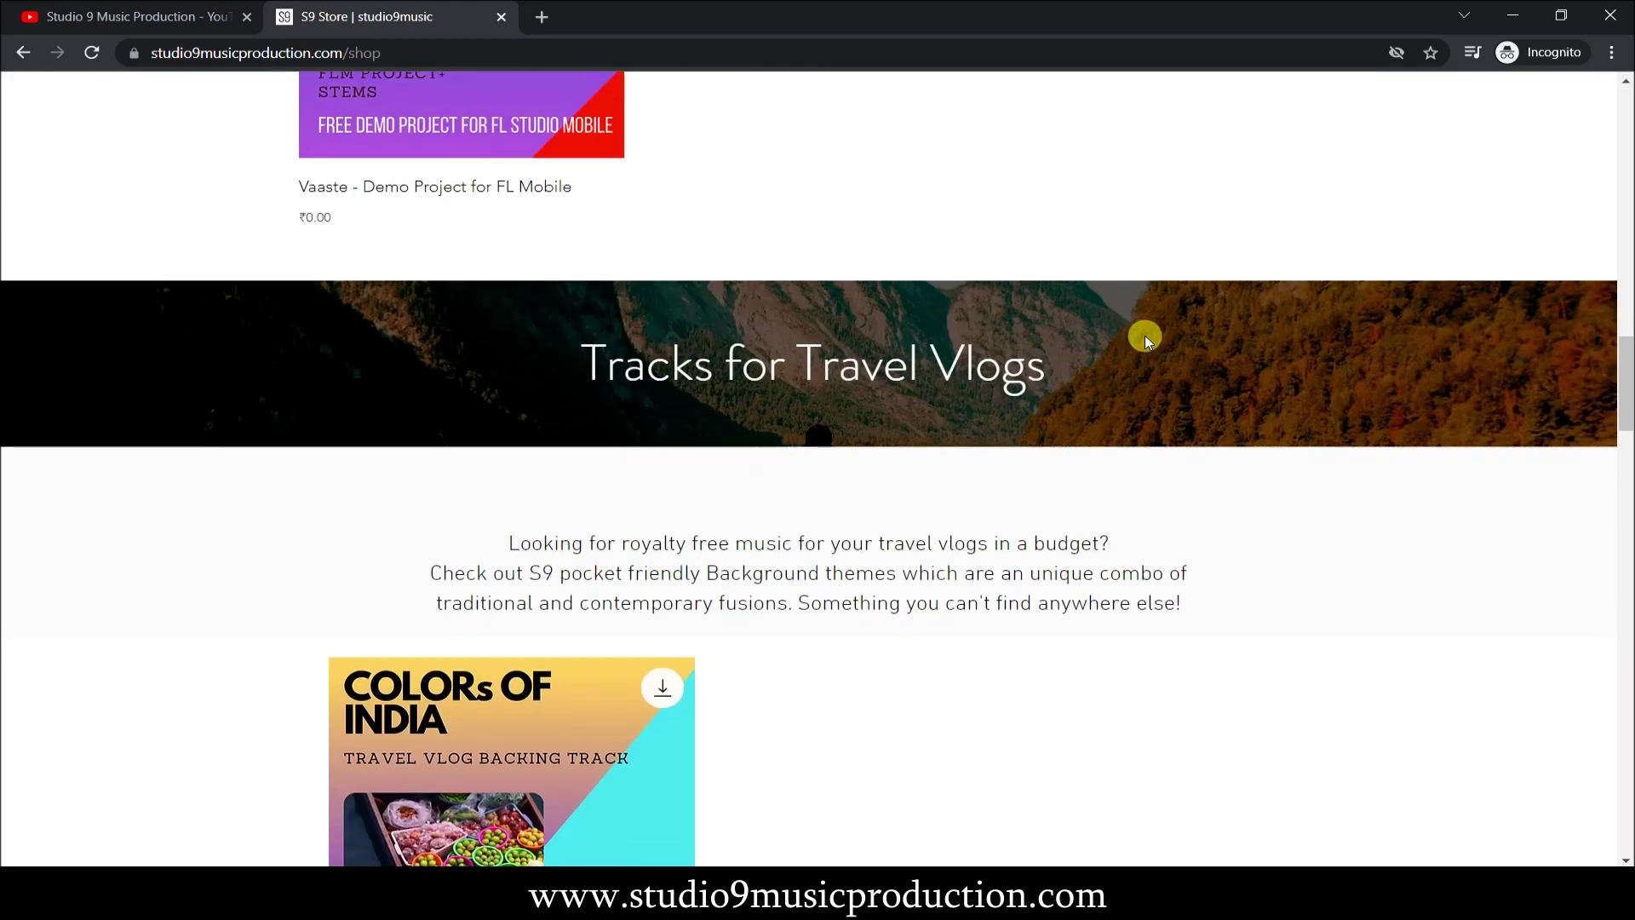
{"action": "scroll", "coordinate": [1145, 335], "scroll_direction": "down", "scroll_amount": 4}
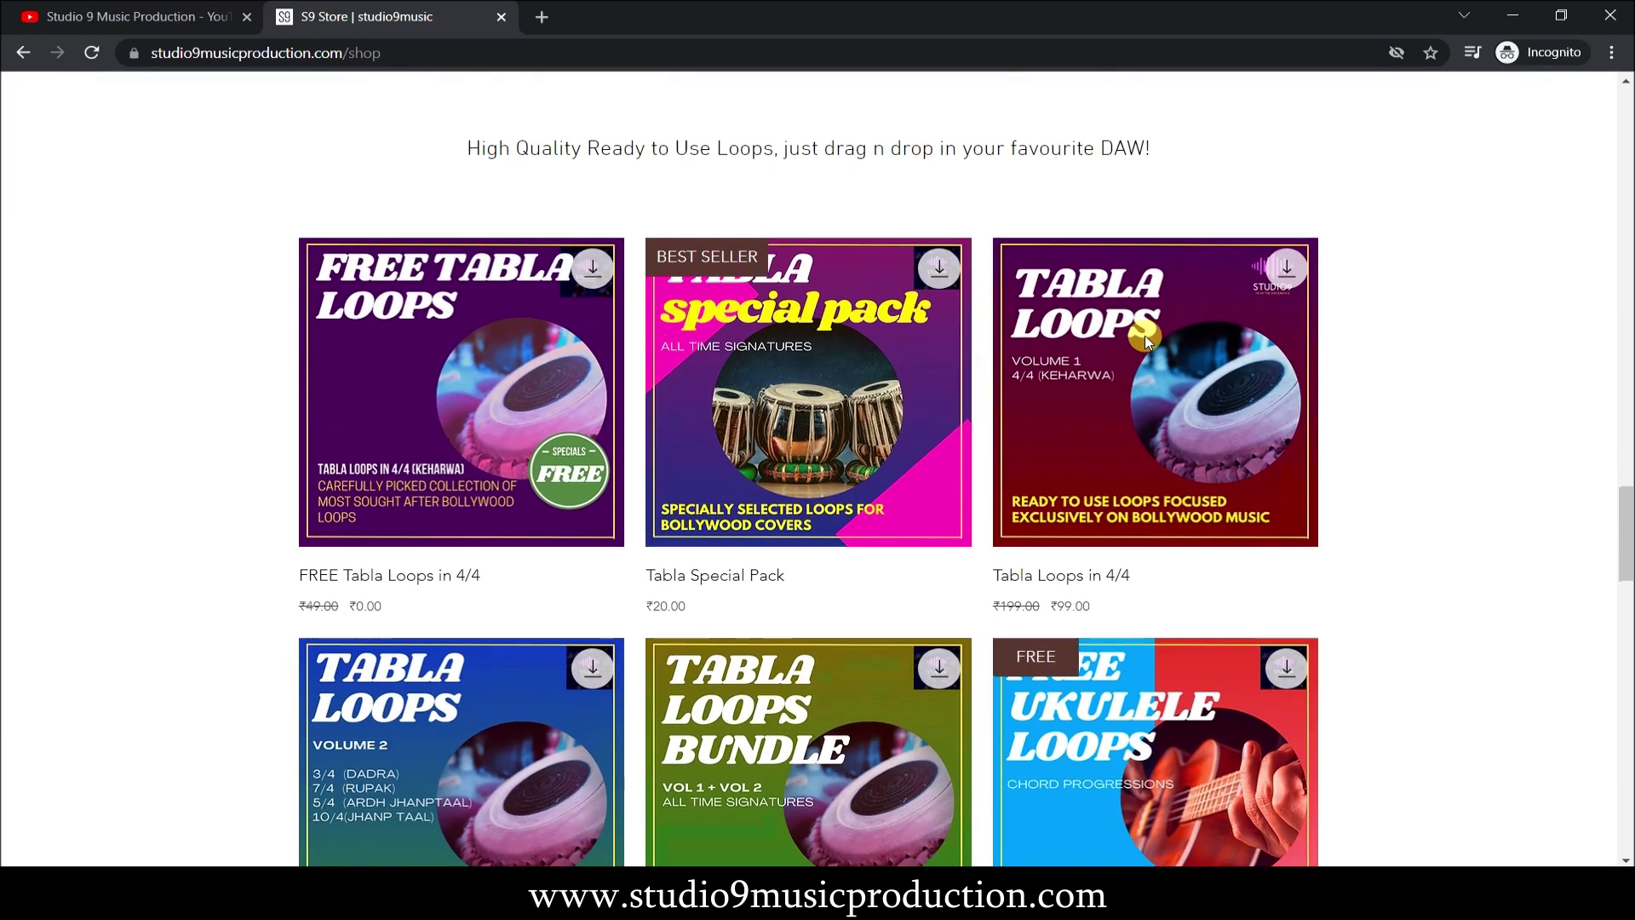
{"action": "scroll", "coordinate": [1144, 335], "scroll_direction": "down", "scroll_amount": 2}
{"action": "scroll", "coordinate": [1146, 343], "scroll_direction": "down", "scroll_amount": 1}
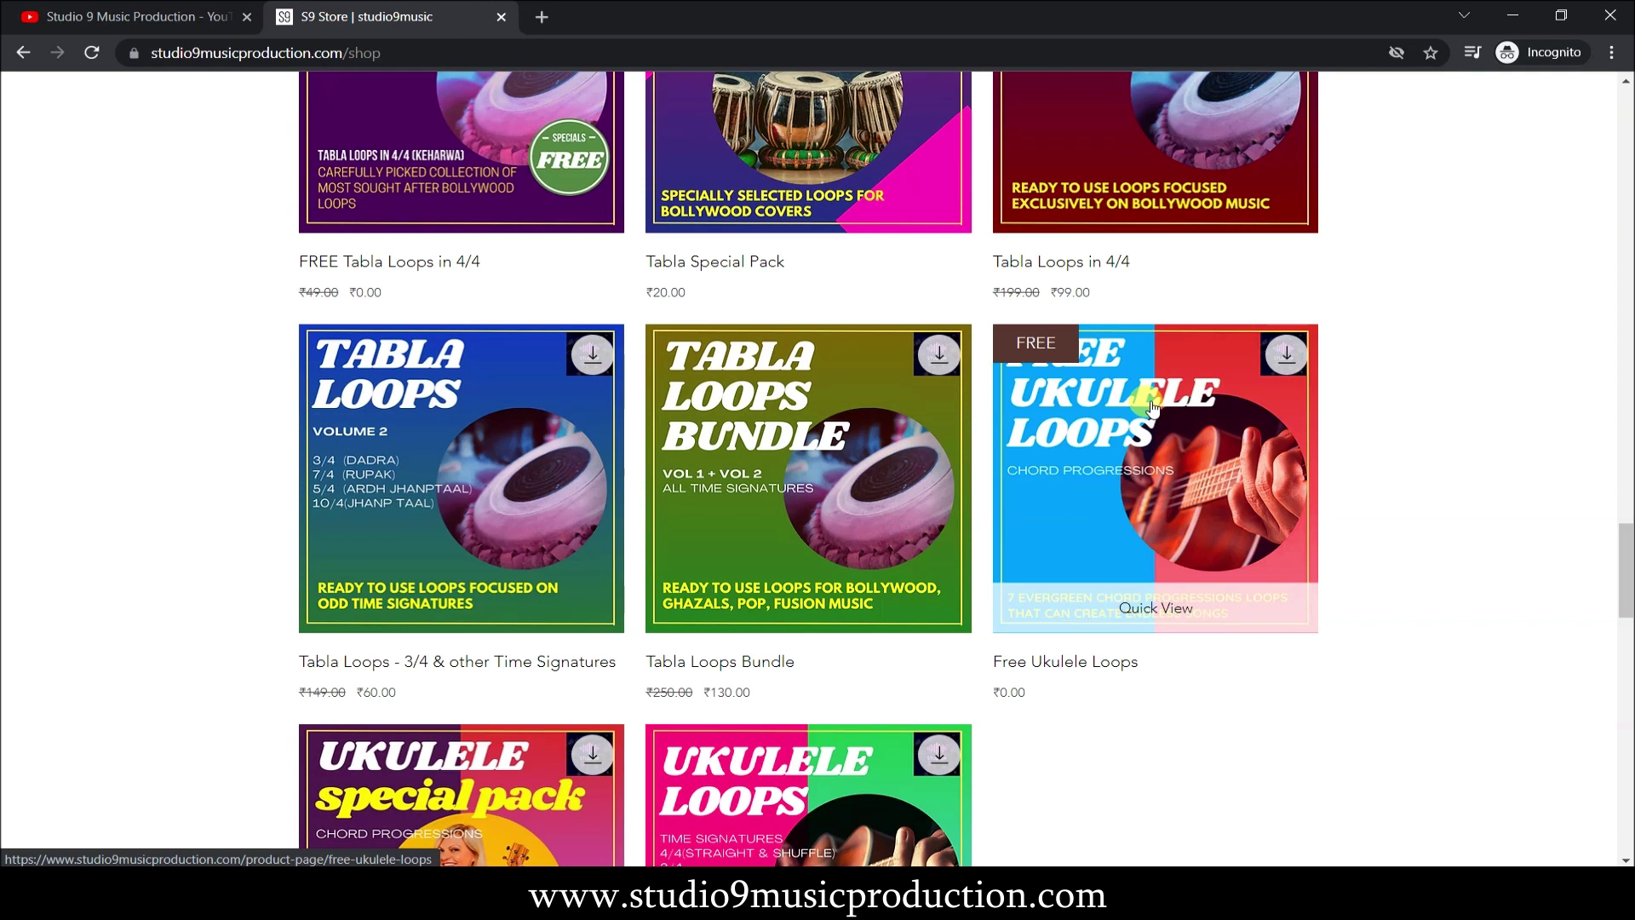
{"action": "scroll", "coordinate": [1151, 407], "scroll_direction": "down", "scroll_amount": 3}
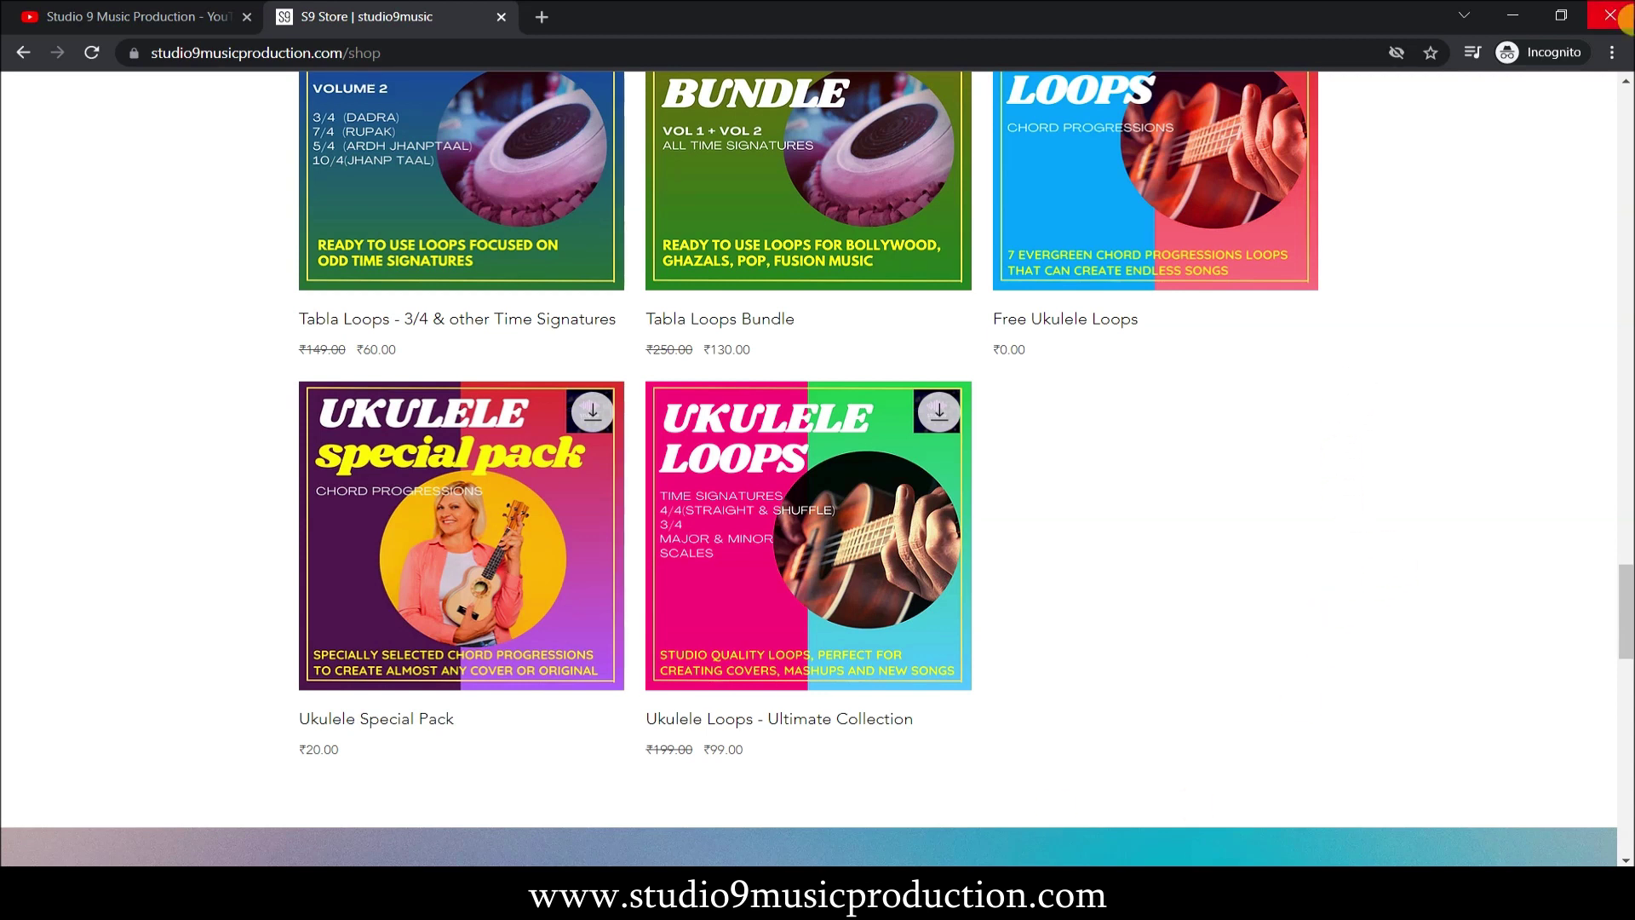
- Switch to FL Studio, play the arrangement from bar 9 with Track 3 active and Track 7 muted, and close the playlist
{"action": "left_click", "coordinate": [1507, 19]}
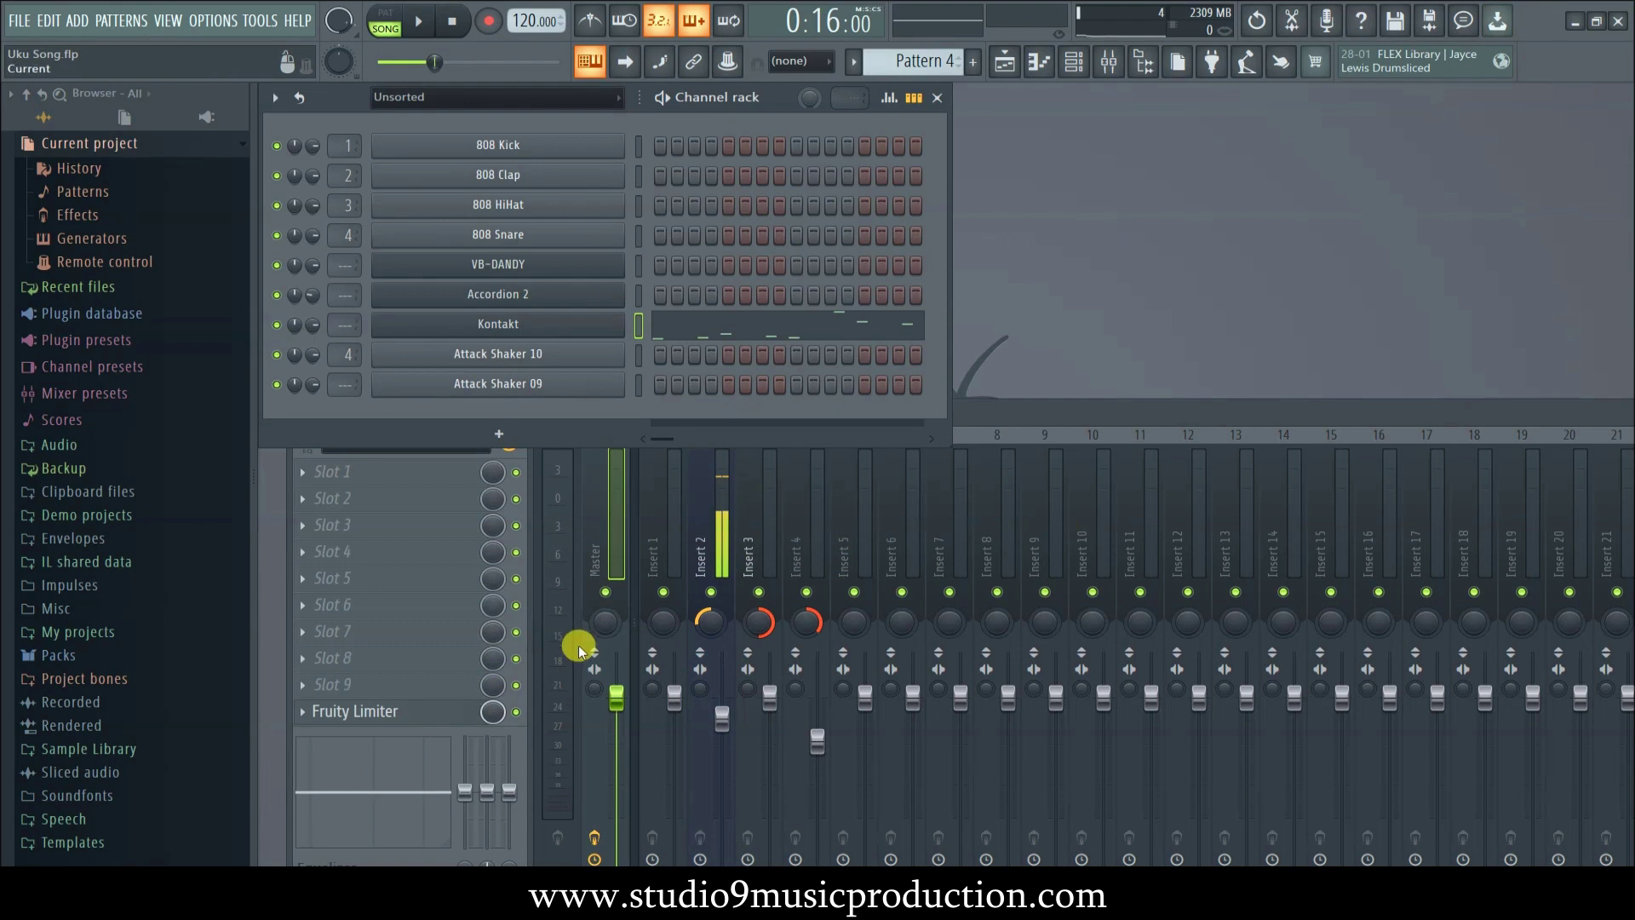
{"action": "key", "text": "F5"}
{"action": "key", "text": "space"}
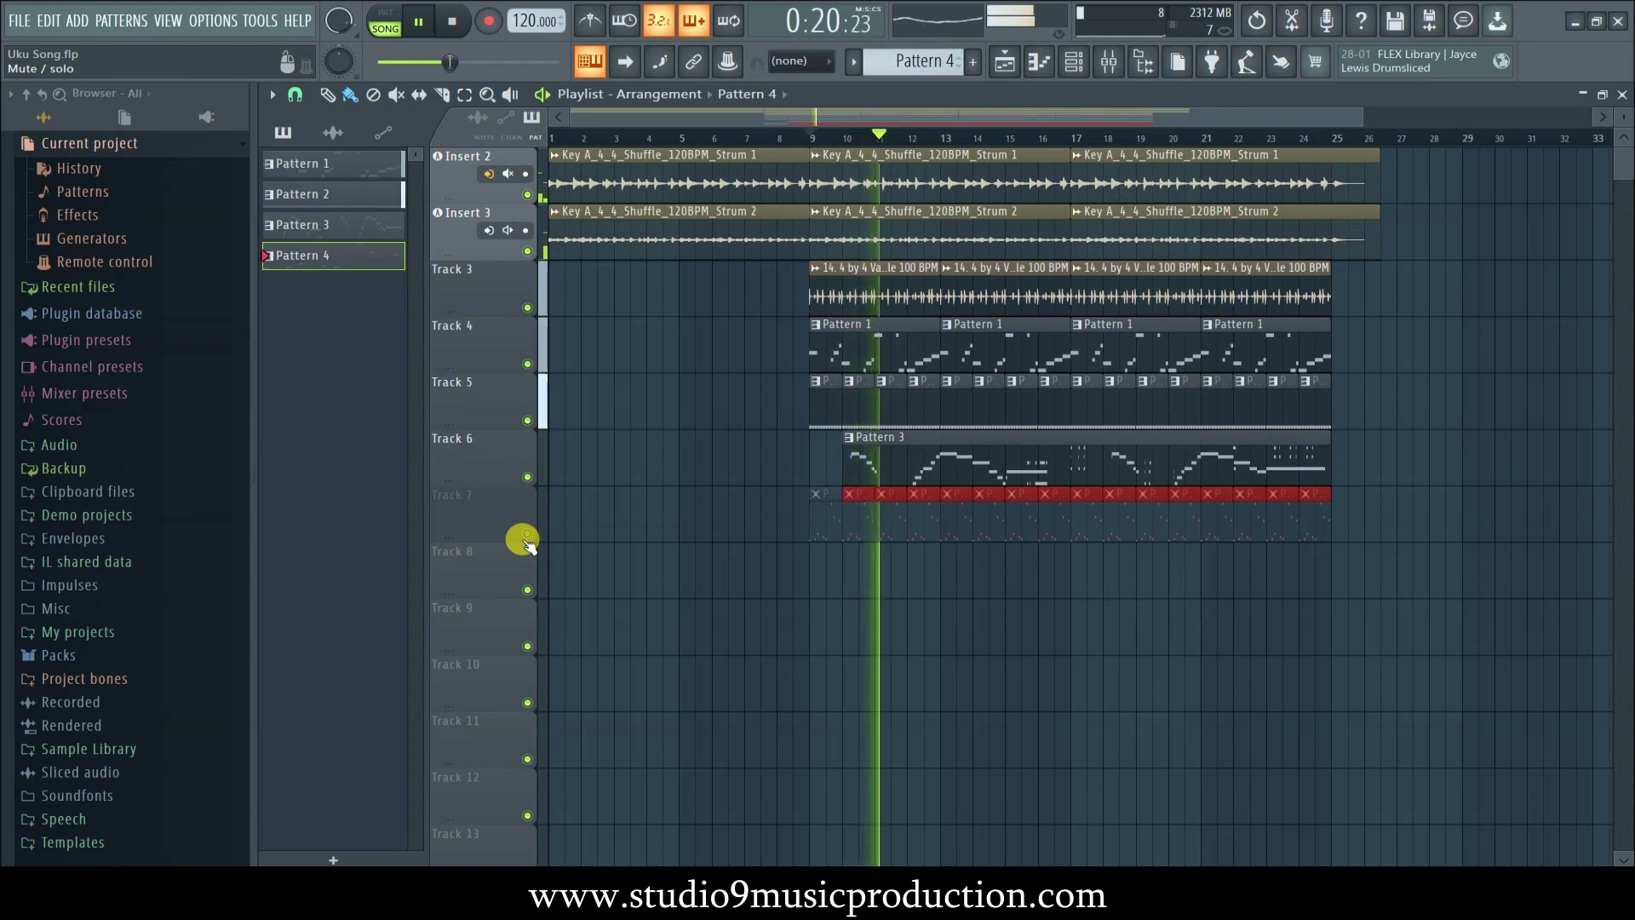
{"action": "key", "text": "space"}
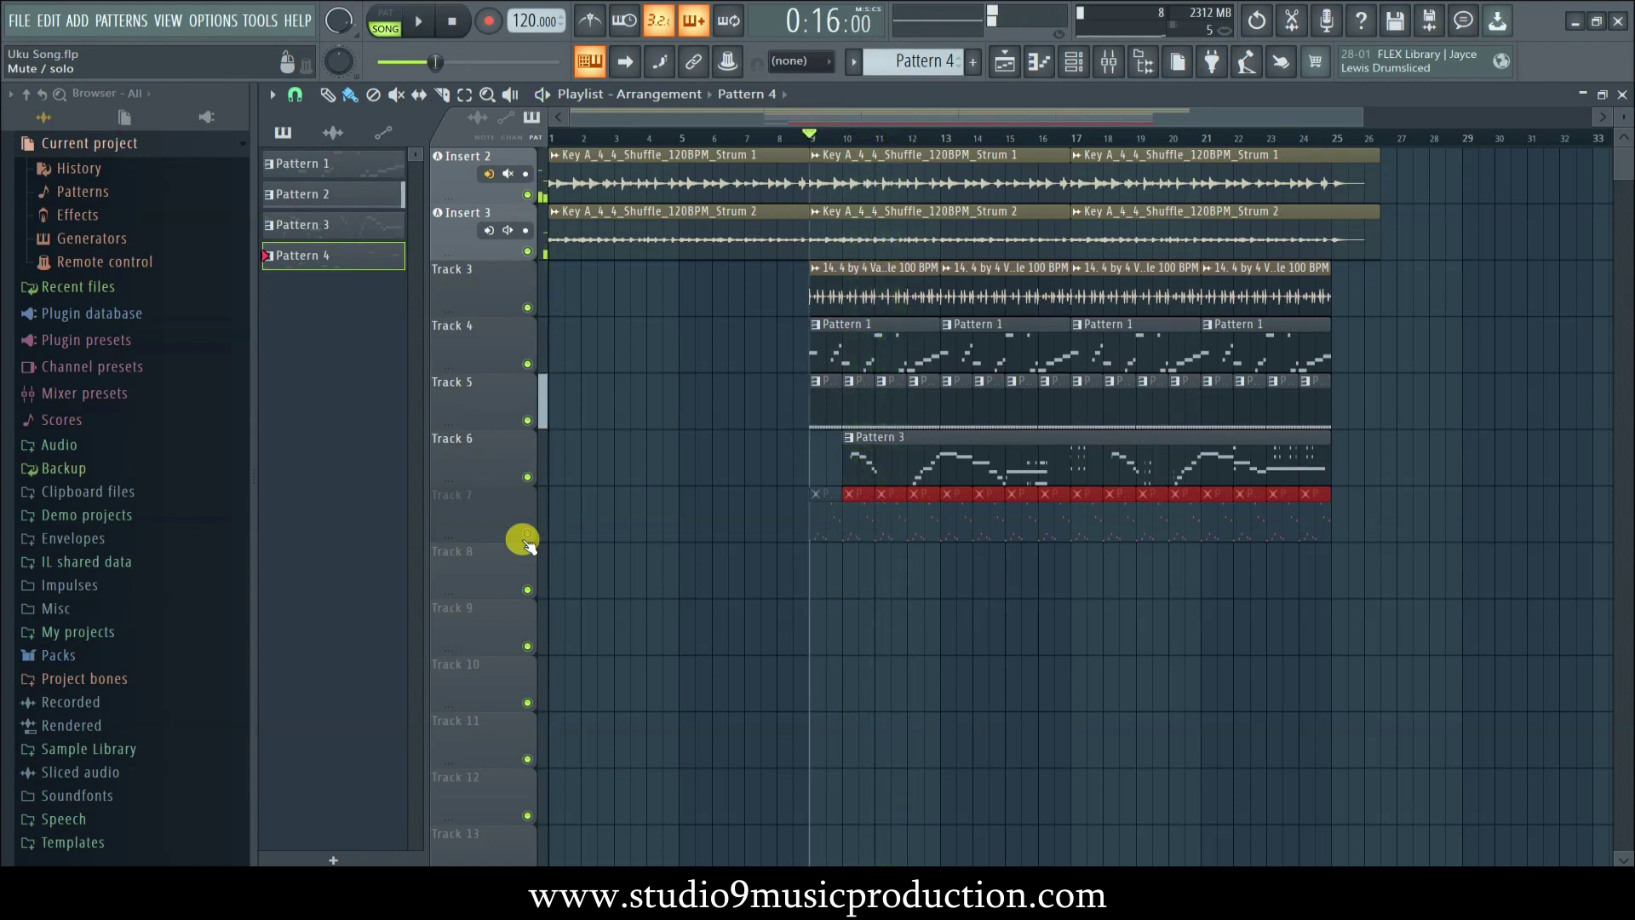
{"action": "left_click", "coordinate": [1622, 94]}
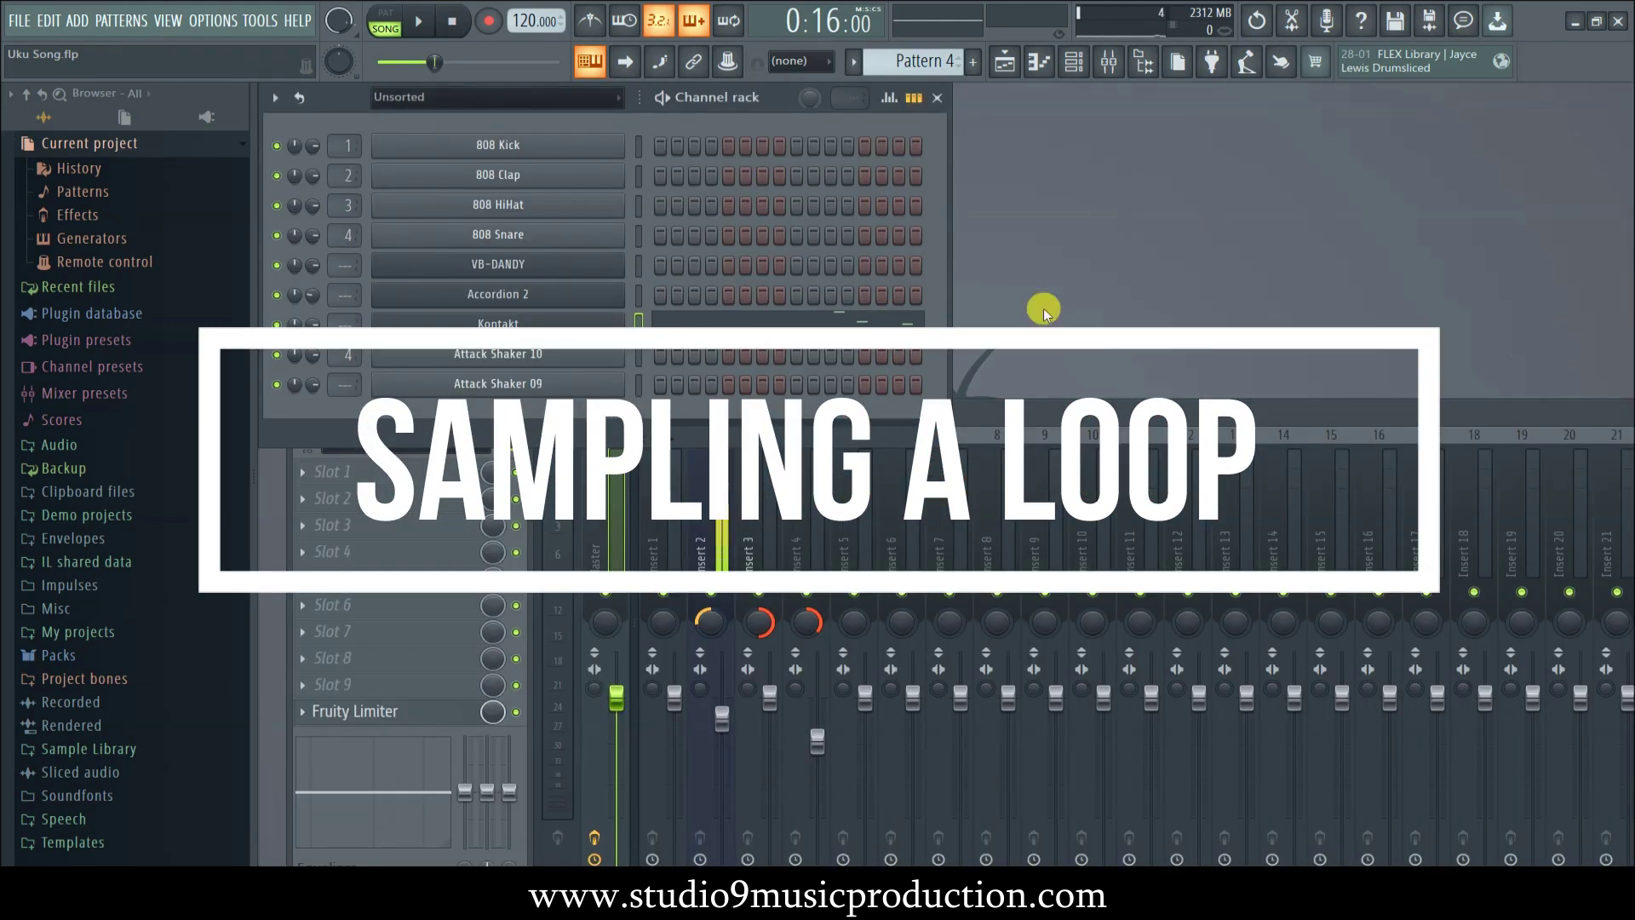
- Insert a Slicex channel after Attack Shaker 09 in the channel rack
{"action": "right_click", "coordinate": [564, 380]}
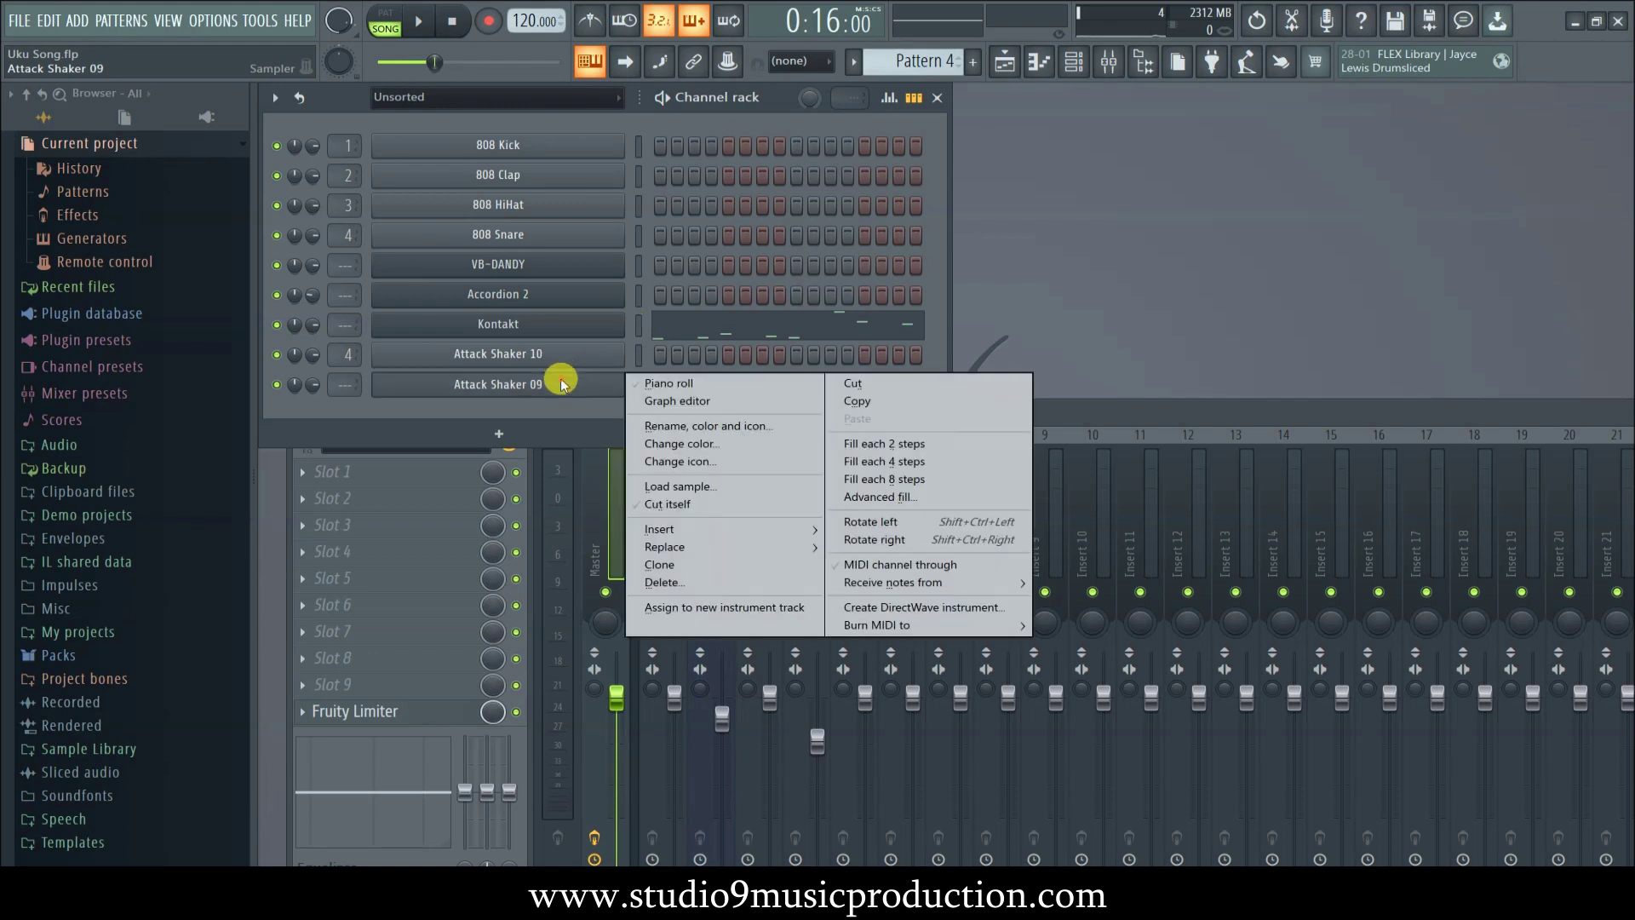
{"action": "mouse_move", "coordinate": [765, 533]}
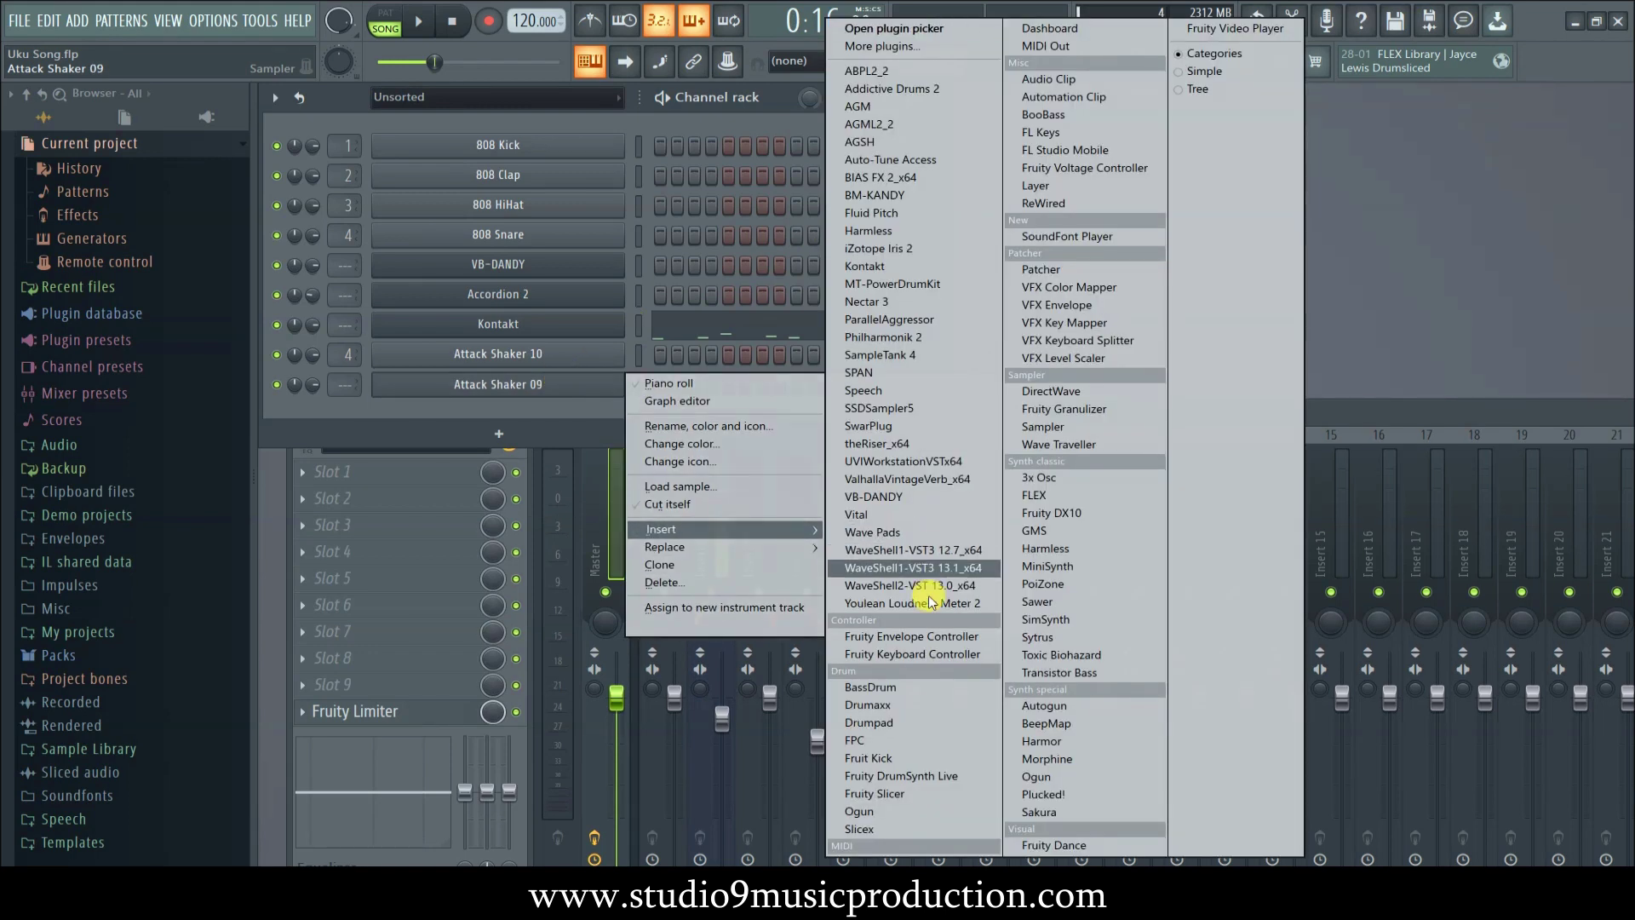
{"action": "left_click", "coordinate": [907, 826]}
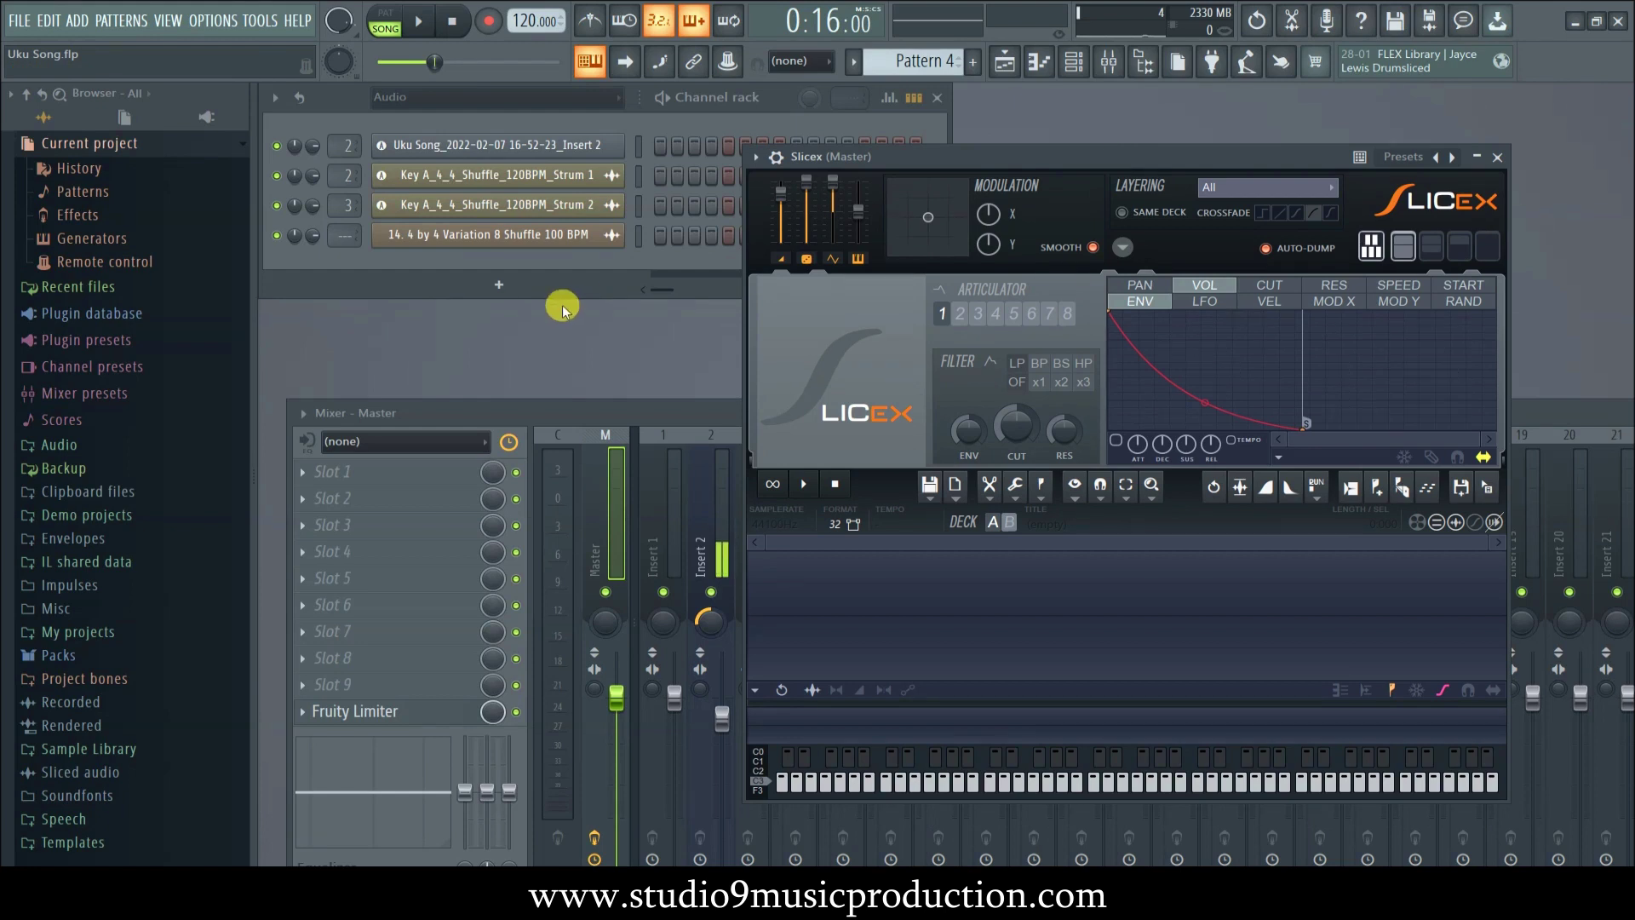
- Load the 14. 4 by 4 Variation 8 Shuffle 100 BPM audio clip into Slicex deck A and close the clip's settings
{"action": "left_click", "coordinate": [548, 235]}
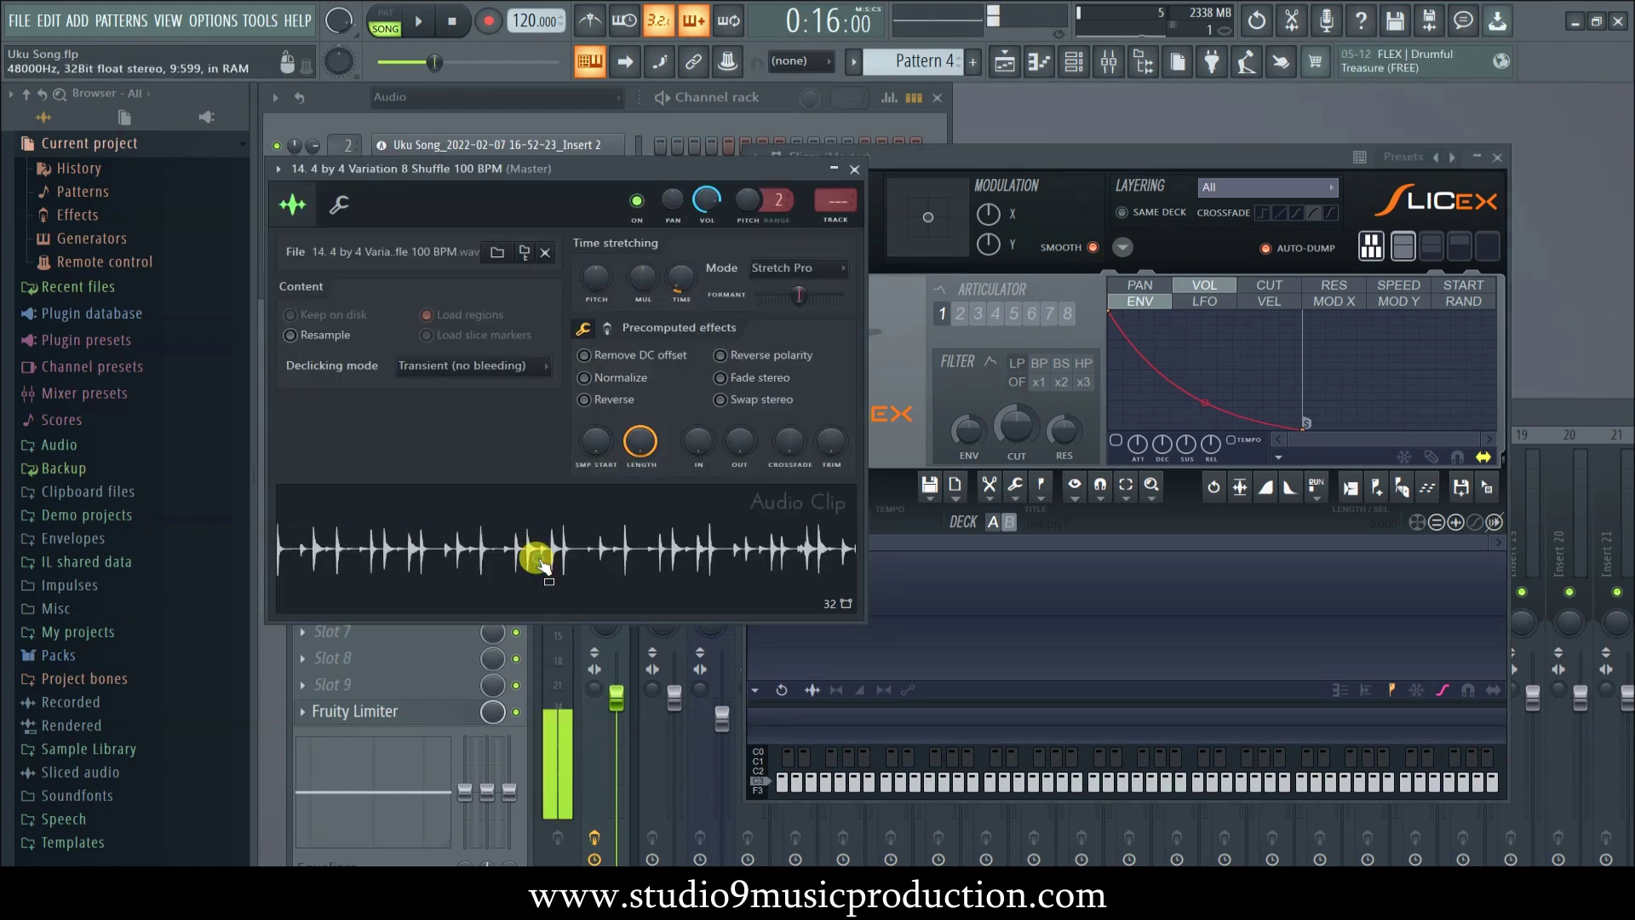
{"action": "left_click_drag", "start_coordinate": [539, 562], "coordinate": [1139, 643]}
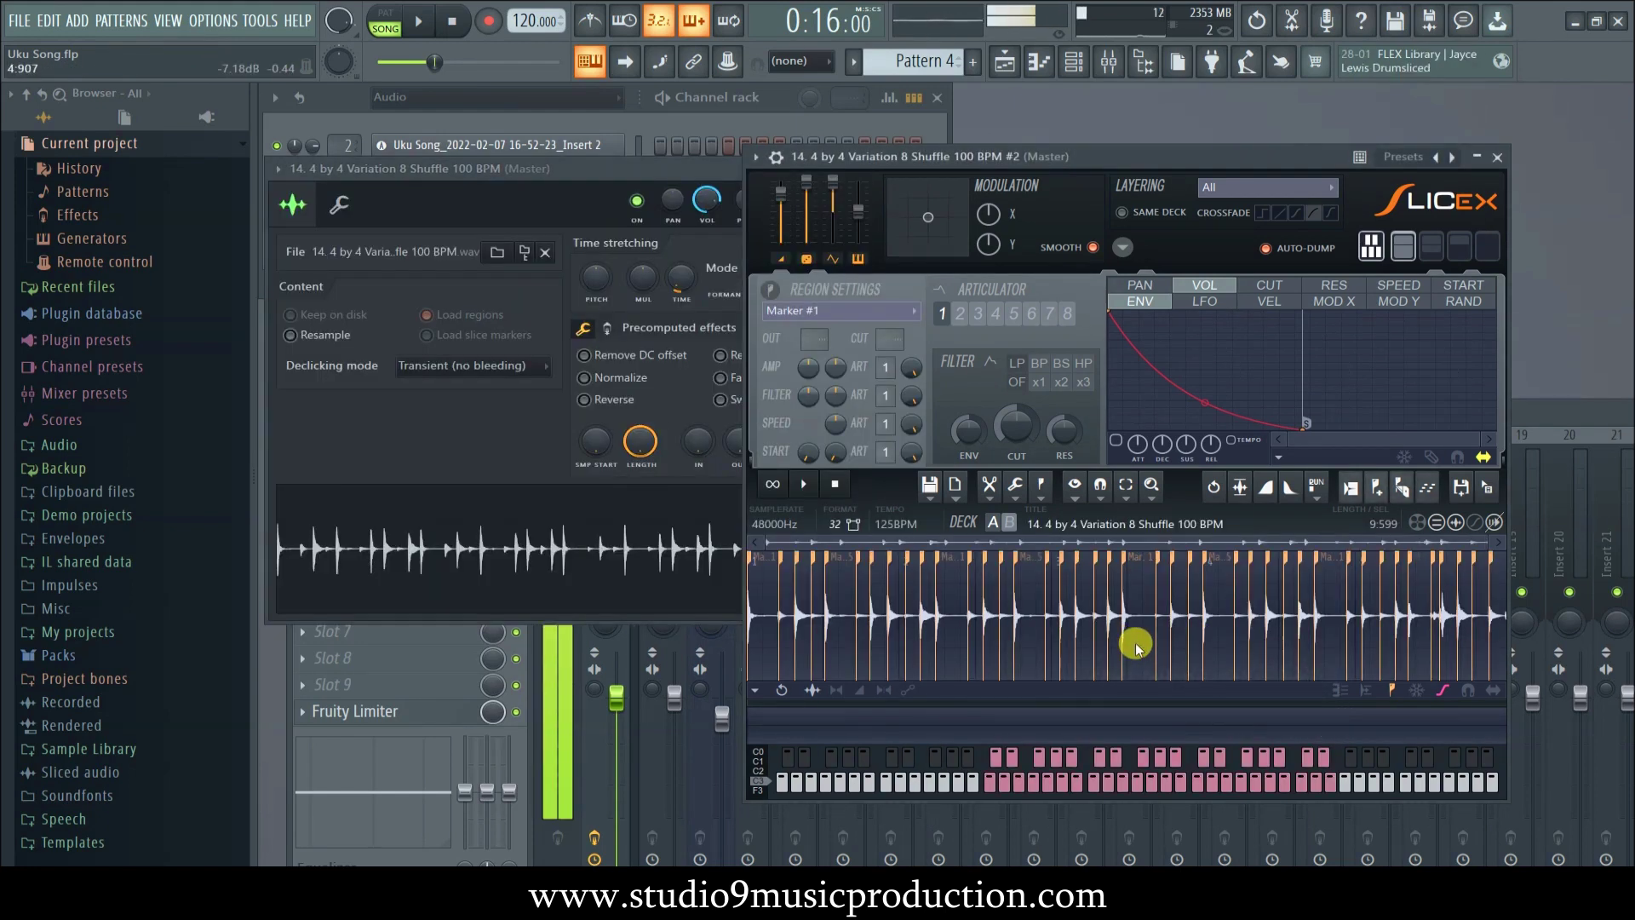
{"action": "left_click", "coordinate": [704, 166]}
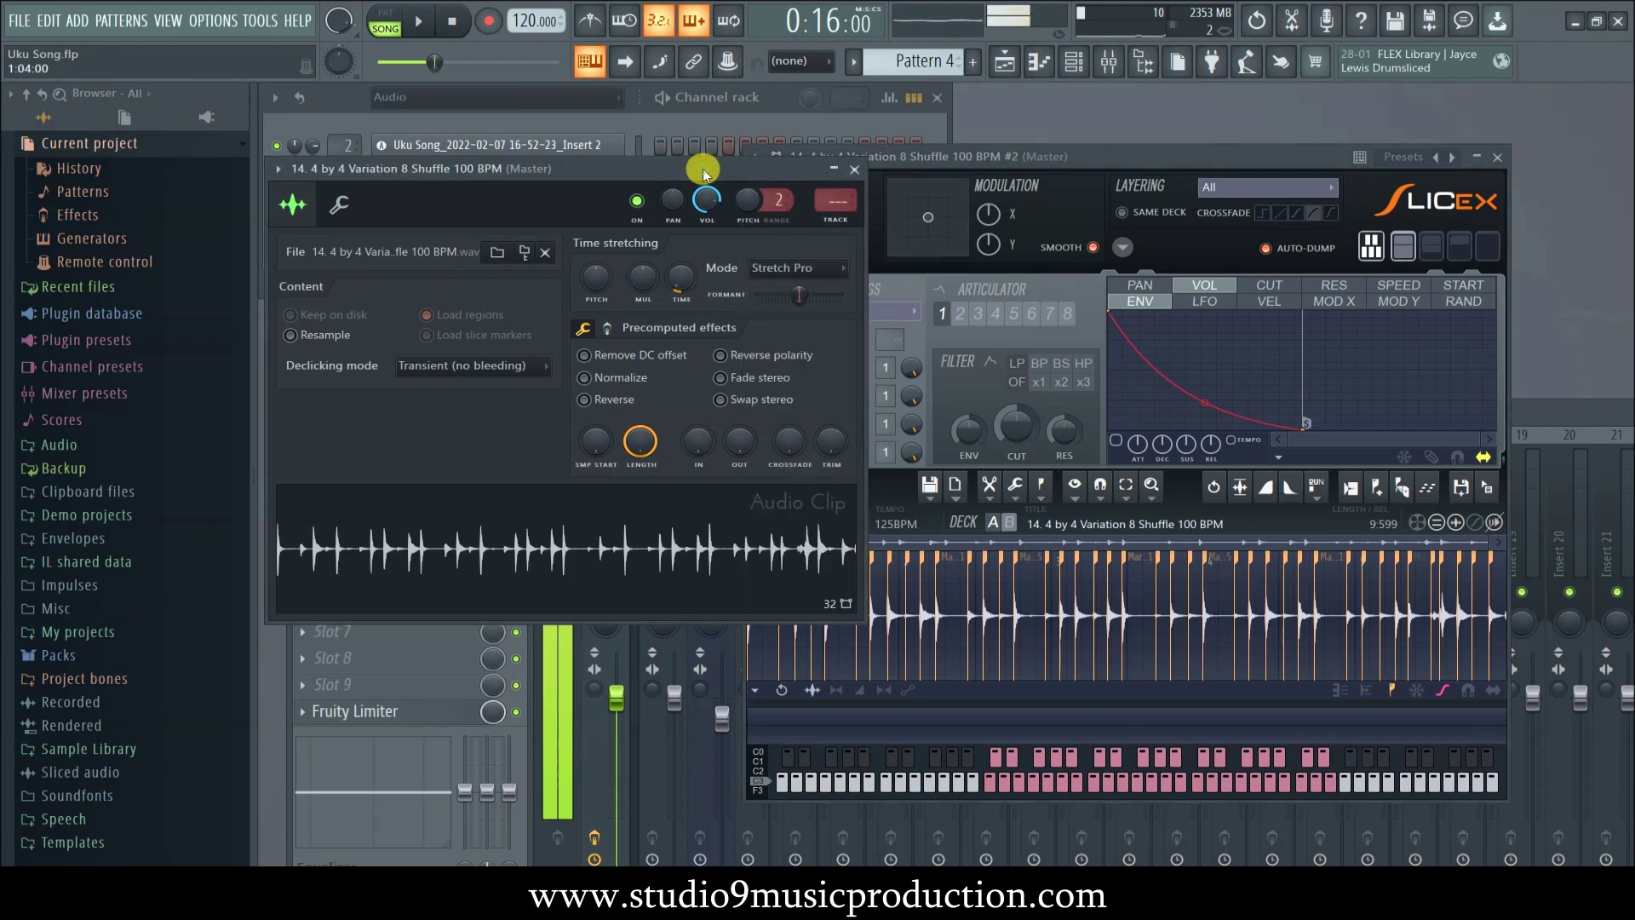
{"action": "left_click", "coordinate": [854, 171]}
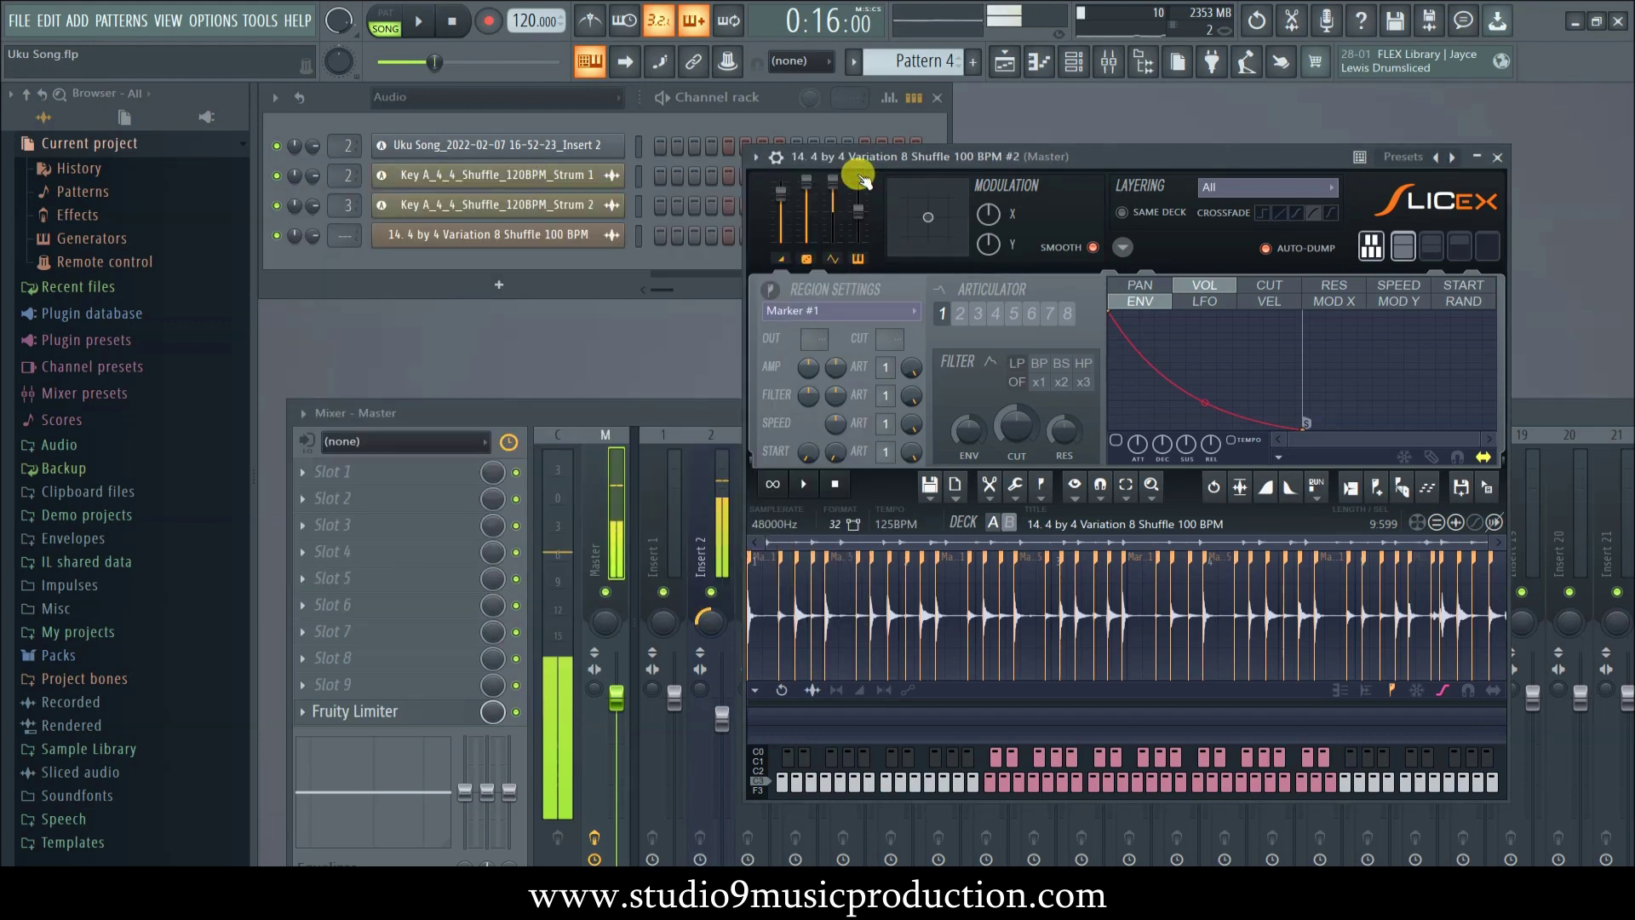
- Open the sliced loop's notes in the piano roll and delete all the dumped slices, leaving only a short Marker #1 note
{"action": "left_click", "coordinate": [457, 22]}
{"action": "left_click", "coordinate": [748, 467]}
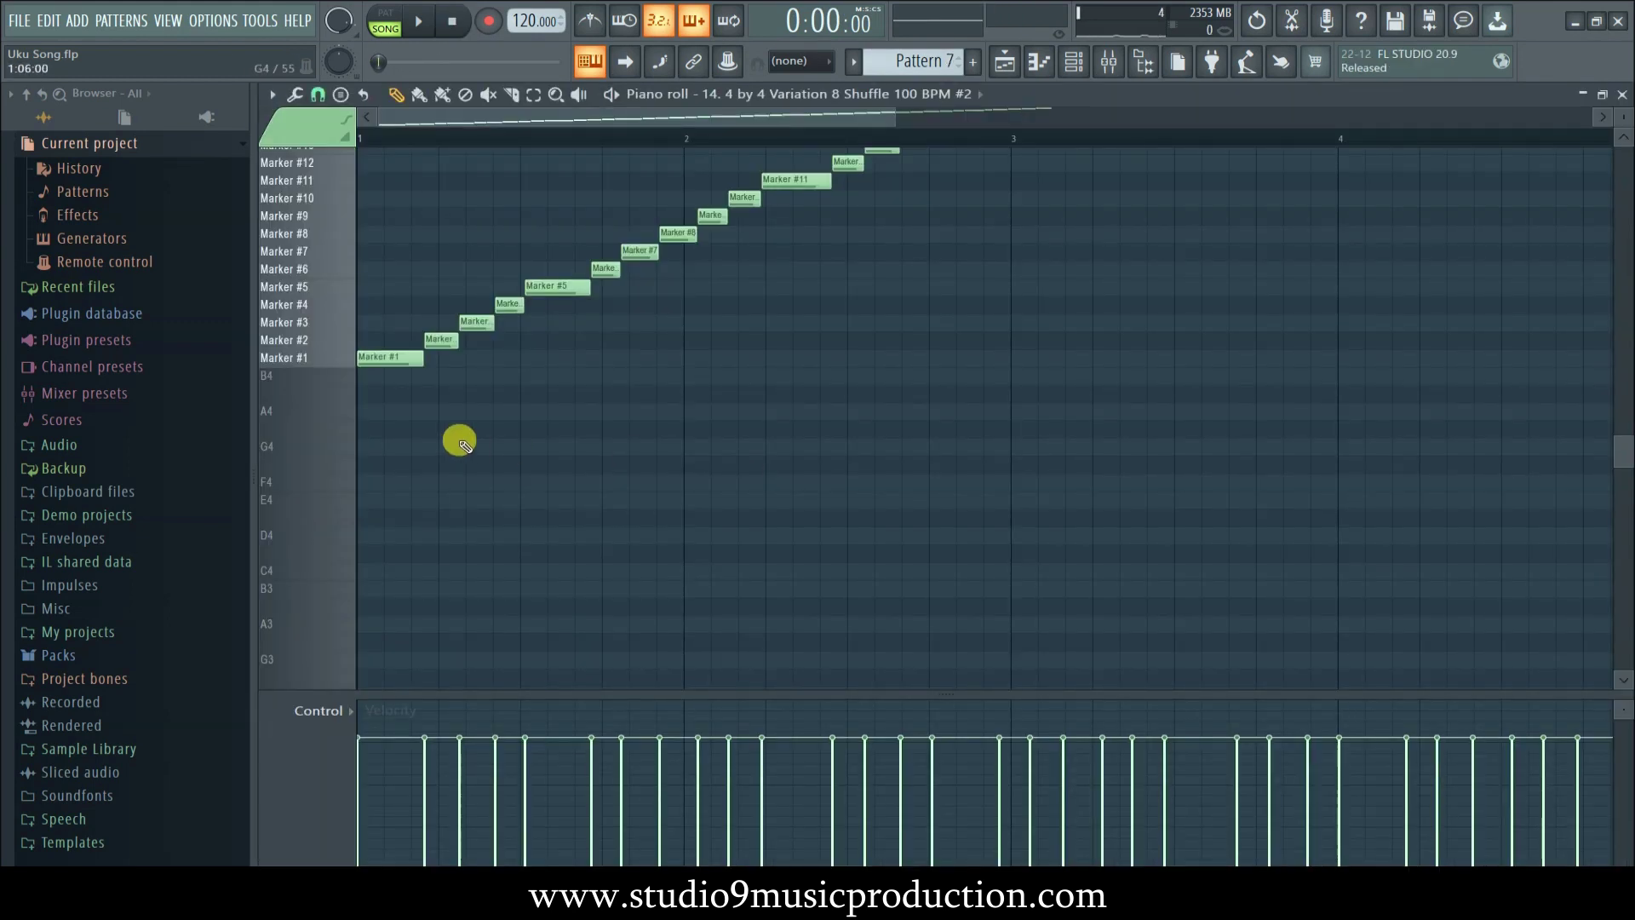
{"action": "scroll", "coordinate": [485, 412], "scroll_direction": "up", "scroll_amount": 5}
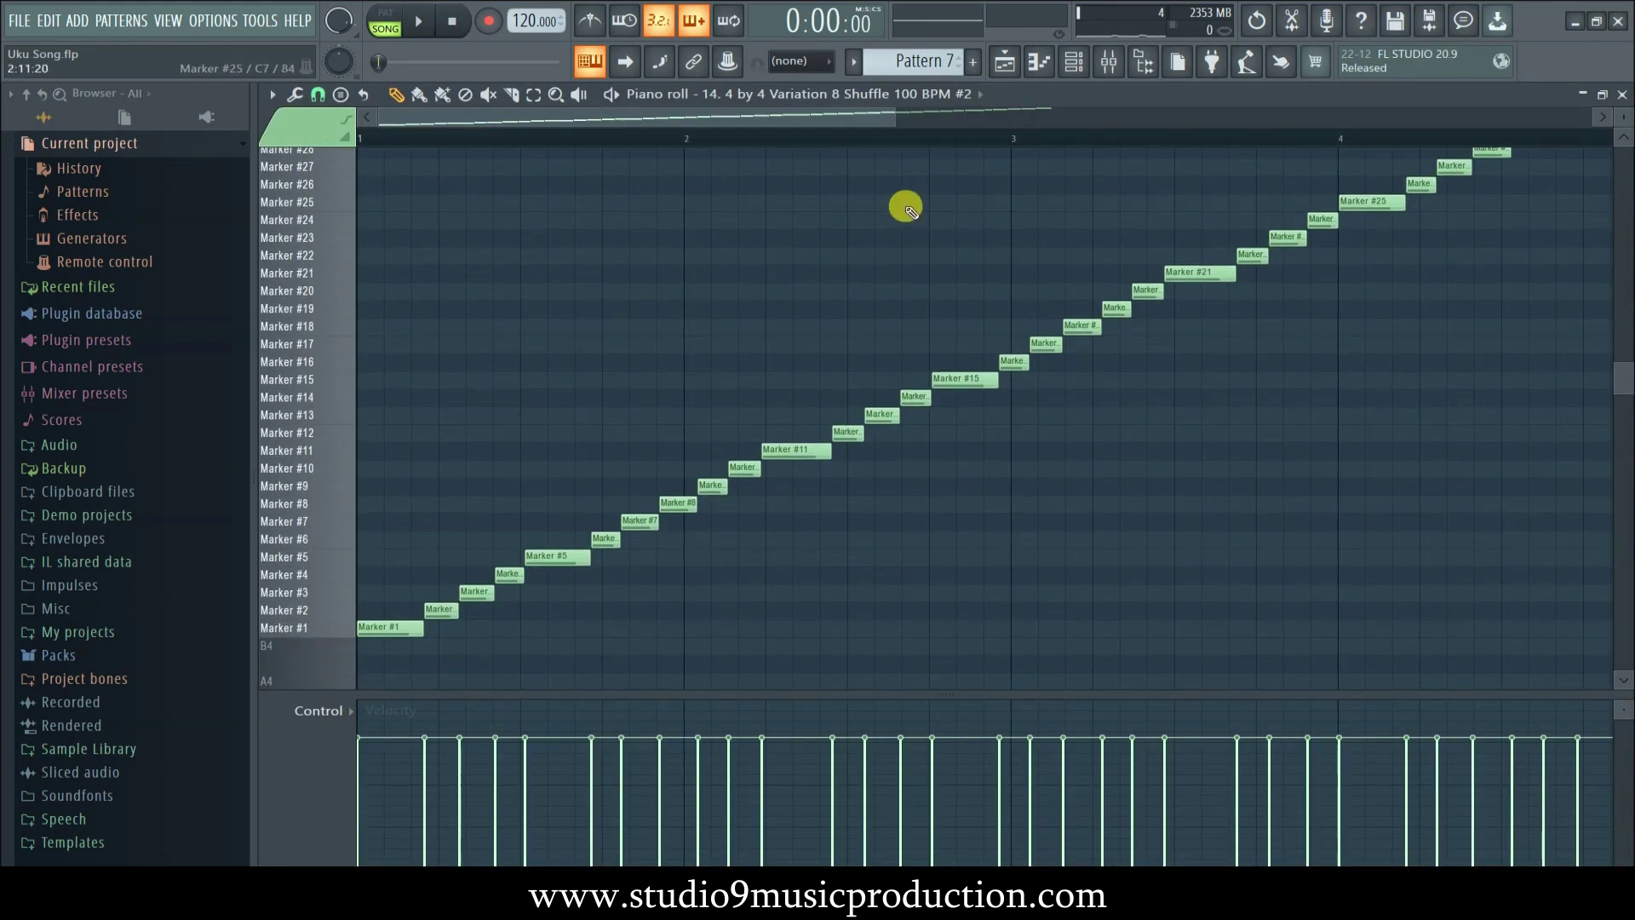
{"action": "left_click_drag", "start_coordinate": [885, 113], "coordinate": [1397, 142]}
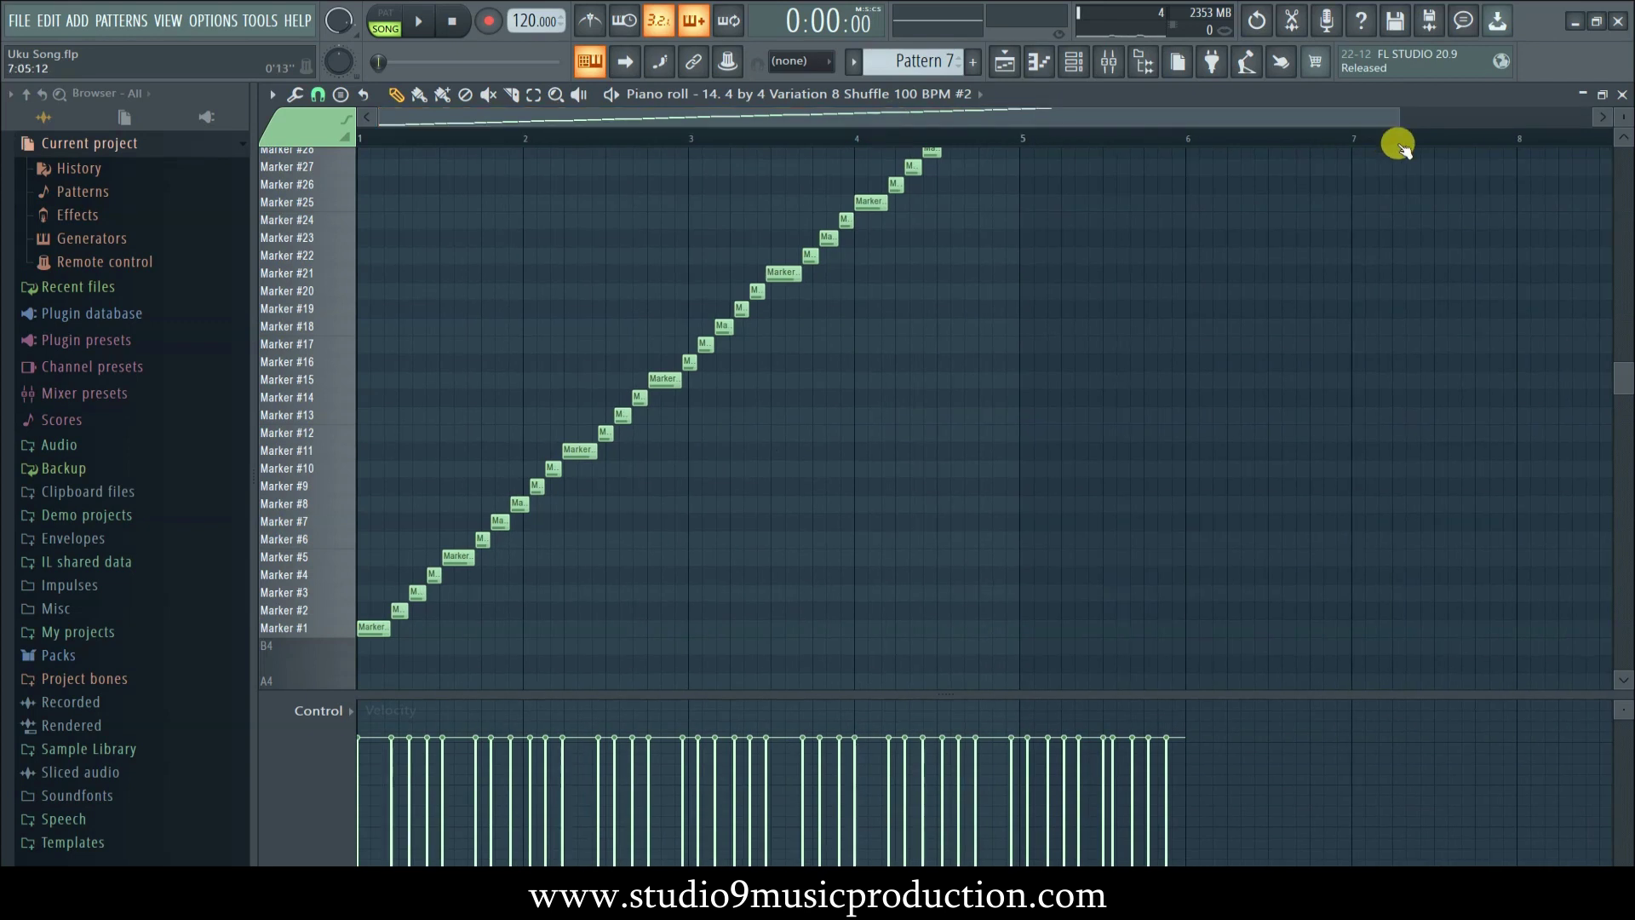
{"action": "scroll", "coordinate": [693, 374], "scroll_direction": "up", "scroll_amount": 3}
{"action": "mouse_move", "coordinate": [308, 189]}
{"action": "left_mouse_down"}
{"action": "mouse_move", "coordinate": [310, 506]}
{"action": "mouse_move", "coordinate": [321, 222]}
{"action": "left_mouse_up"}
{"action": "scroll", "coordinate": [321, 221], "scroll_direction": "up", "scroll_amount": 1}
{"action": "scroll", "coordinate": [872, 201], "scroll_direction": "up", "scroll_amount": 5}
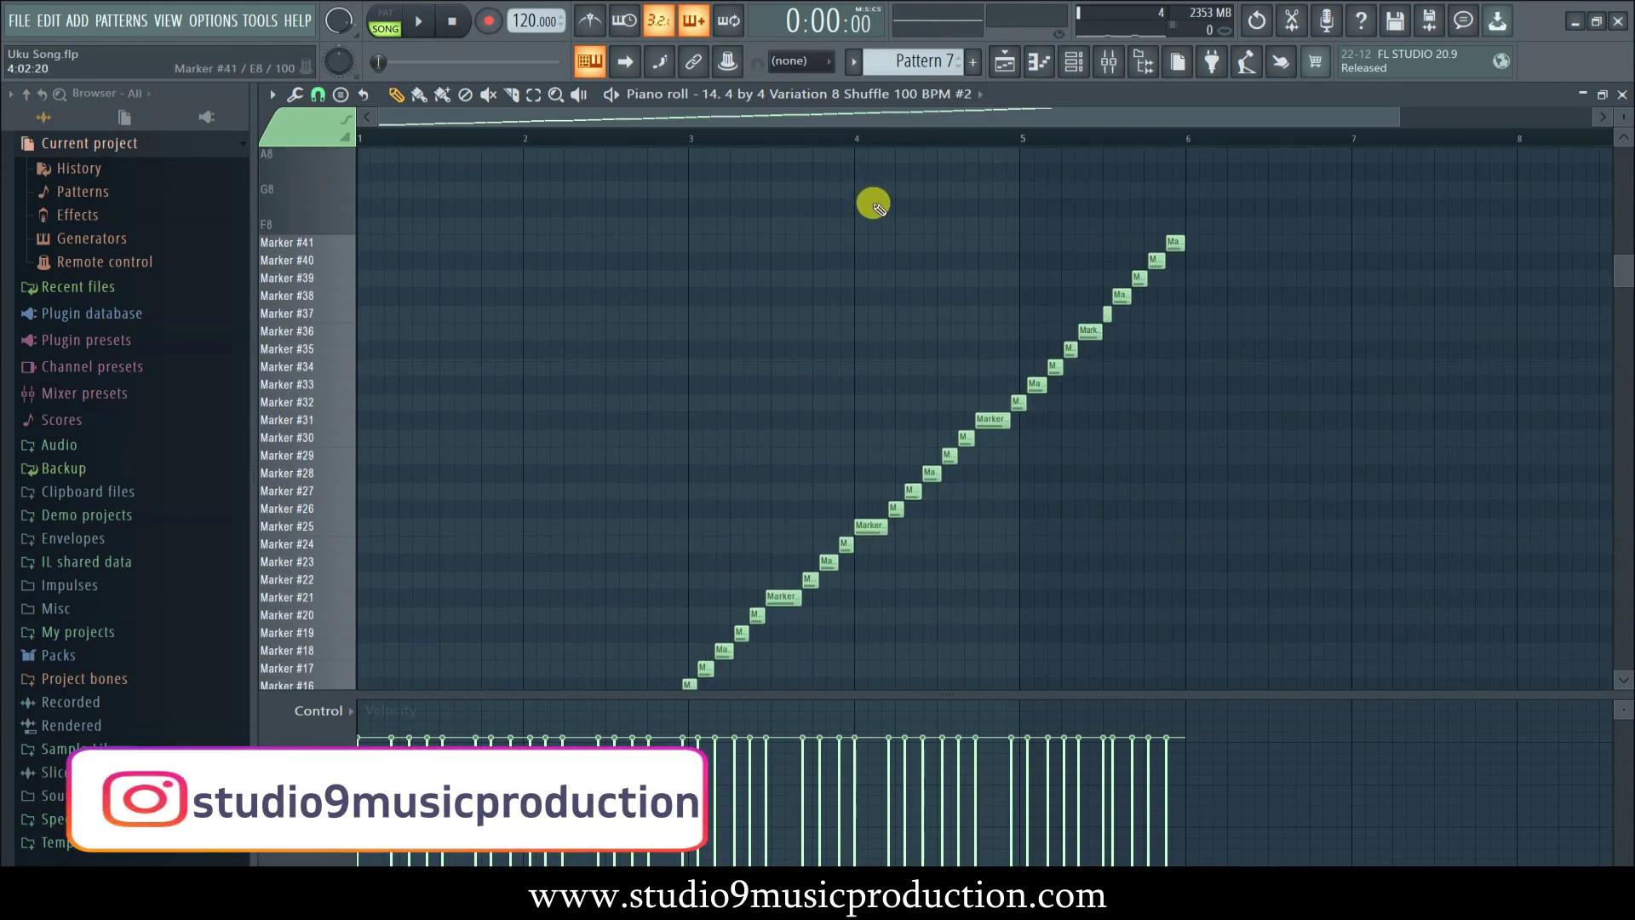
{"action": "mouse_move", "coordinate": [1305, 332]}
{"action": "left_mouse_down"}
{"action": "mouse_move", "coordinate": [763, 656]}
{"action": "mouse_move", "coordinate": [613, 723]}
{"action": "mouse_move", "coordinate": [609, 749]}
{"action": "mouse_move", "coordinate": [506, 608]}
{"action": "mouse_move", "coordinate": [493, 503]}
{"action": "mouse_move", "coordinate": [374, 506]}
{"action": "left_mouse_up"}
{"action": "key", "text": "Delete"}
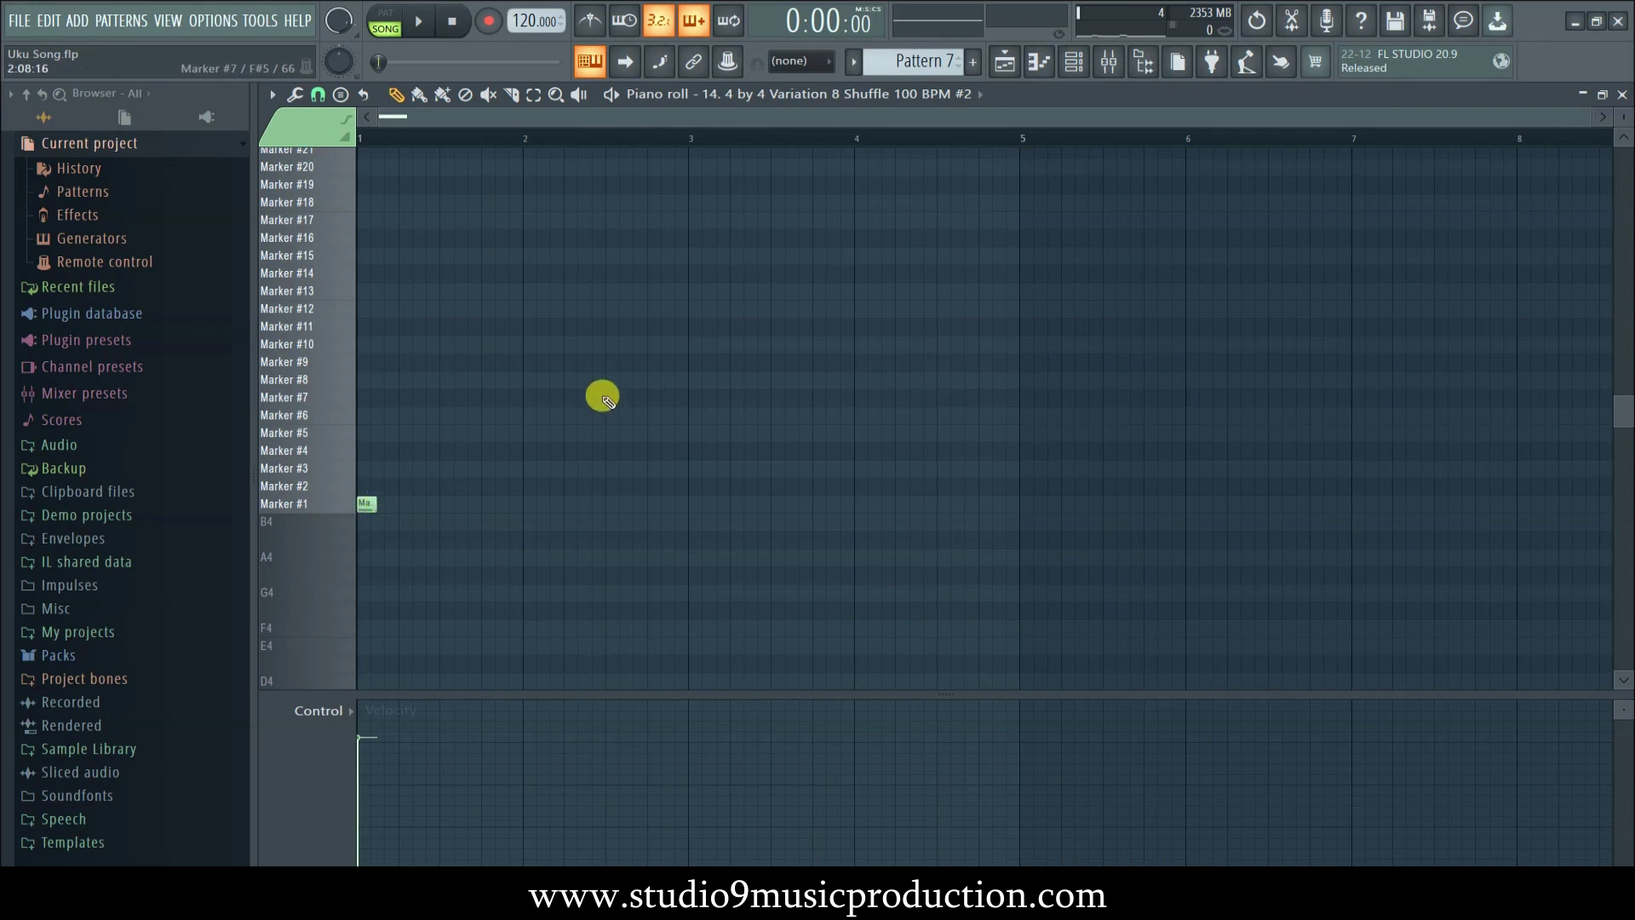
- Build a one-bar beat in bar 1 from slices Marker #5, #8, #9, #1, #13 and #11 after the opening Marker #1 note
{"action": "left_click", "coordinate": [389, 470]}
{"action": "left_click_drag", "start_coordinate": [392, 471], "coordinate": [392, 432]}
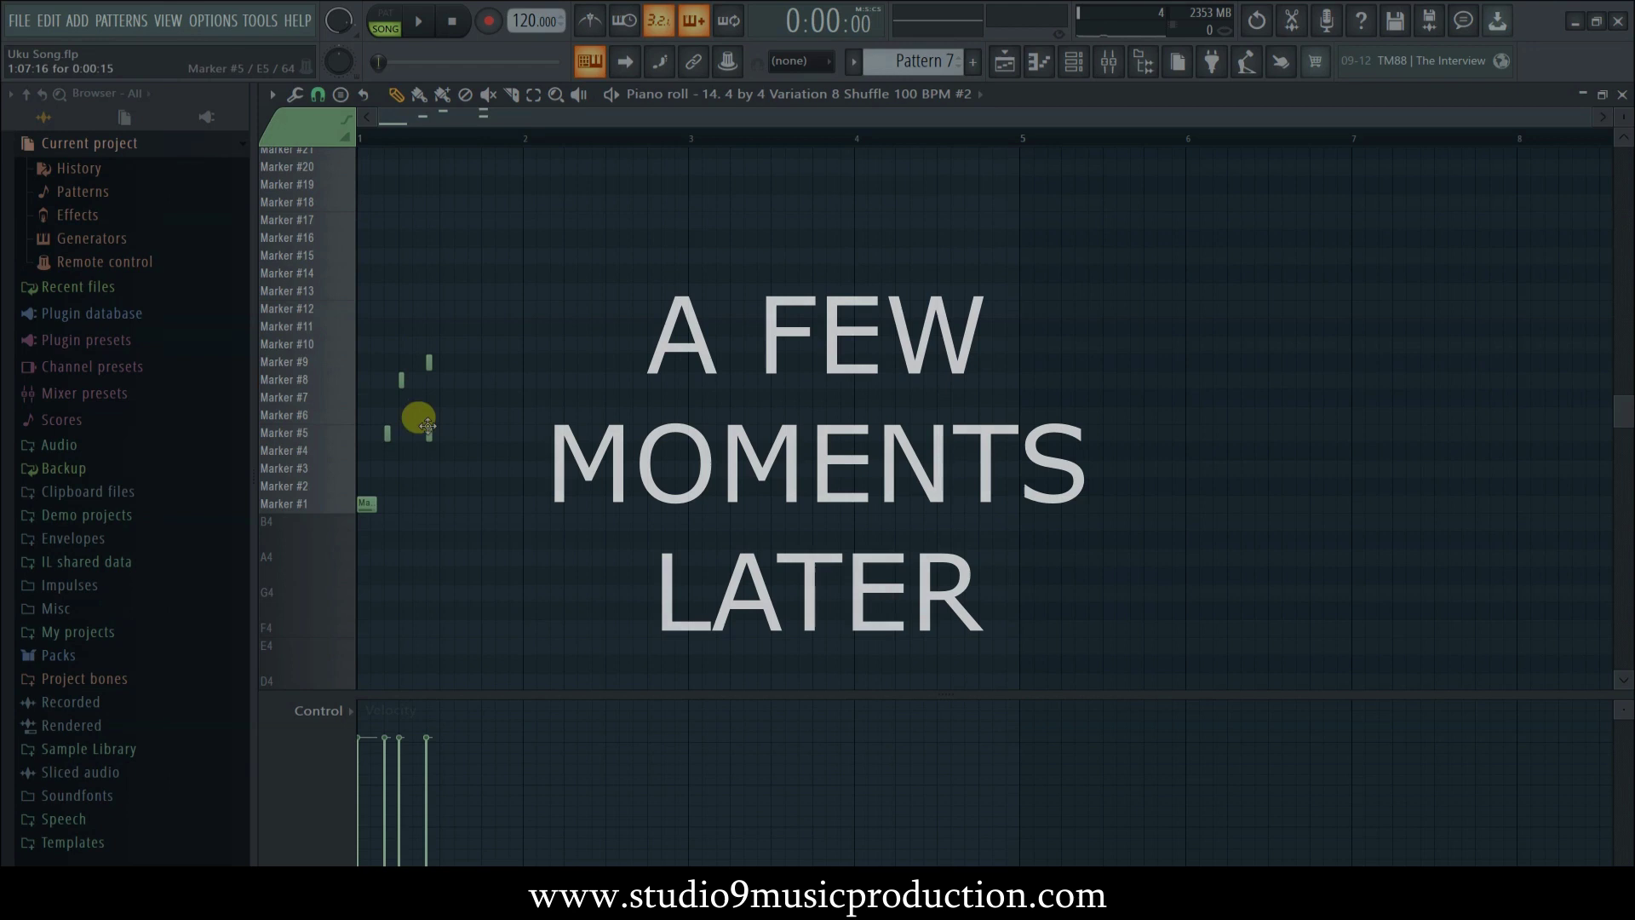
{"action": "left_click", "coordinate": [443, 508]}
{"action": "left_click_drag", "start_coordinate": [482, 290], "coordinate": [474, 282]}
- Play the sliced pattern while adding a short Marker #13 note to the roll late in bar 1, and close the piano roll
{"action": "left_click", "coordinate": [272, 94]}
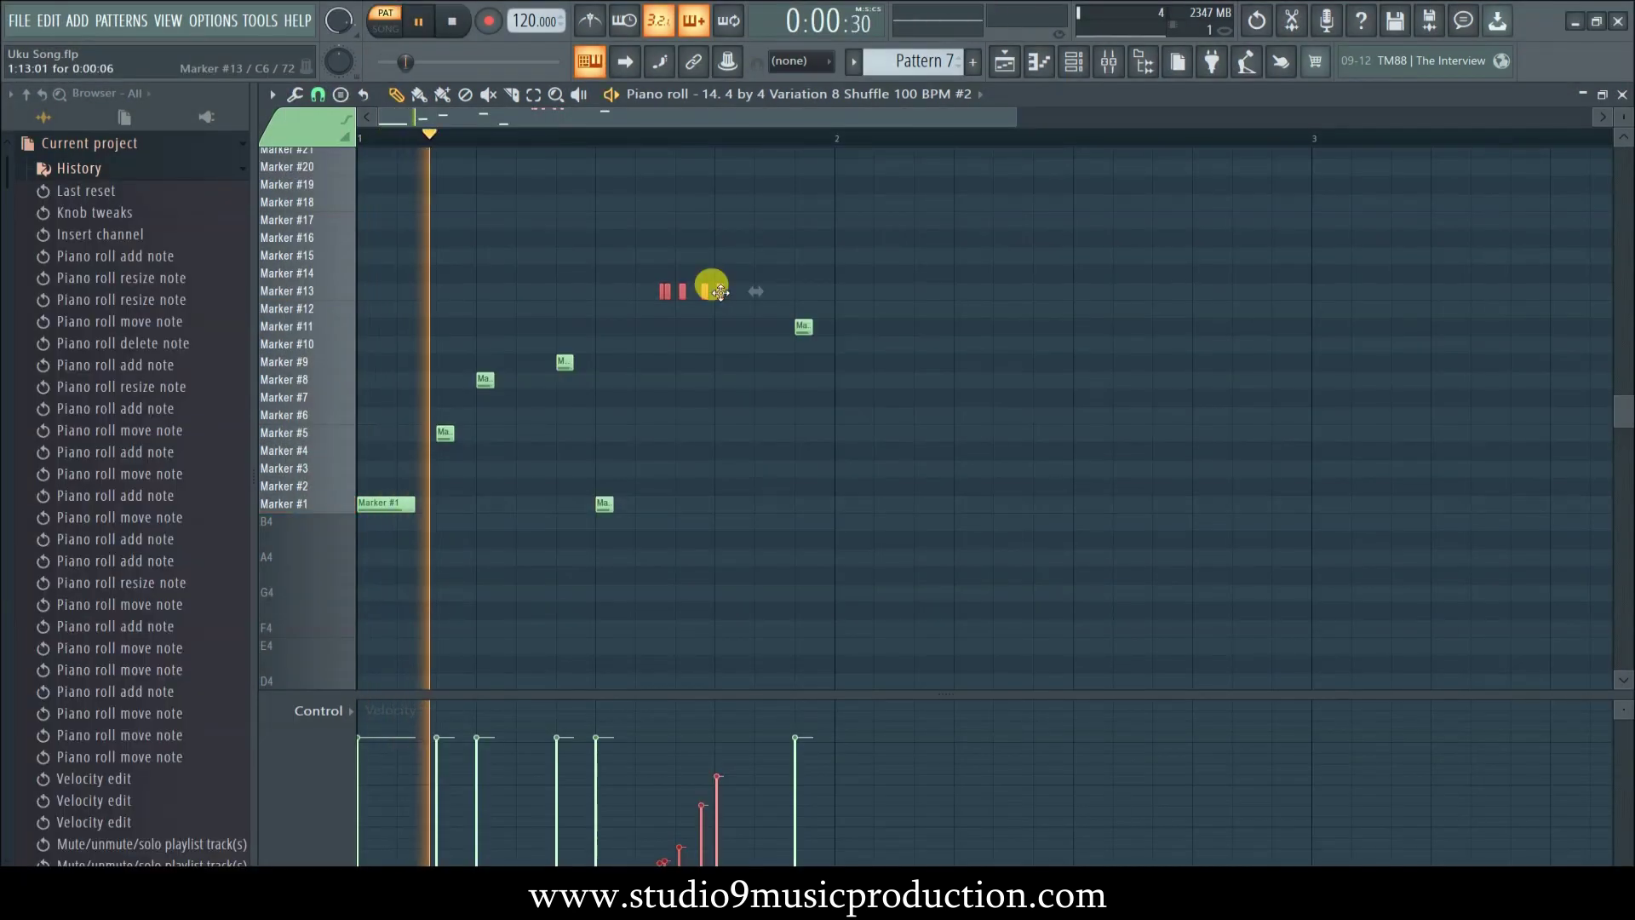
{"action": "left_click", "coordinate": [720, 292]}
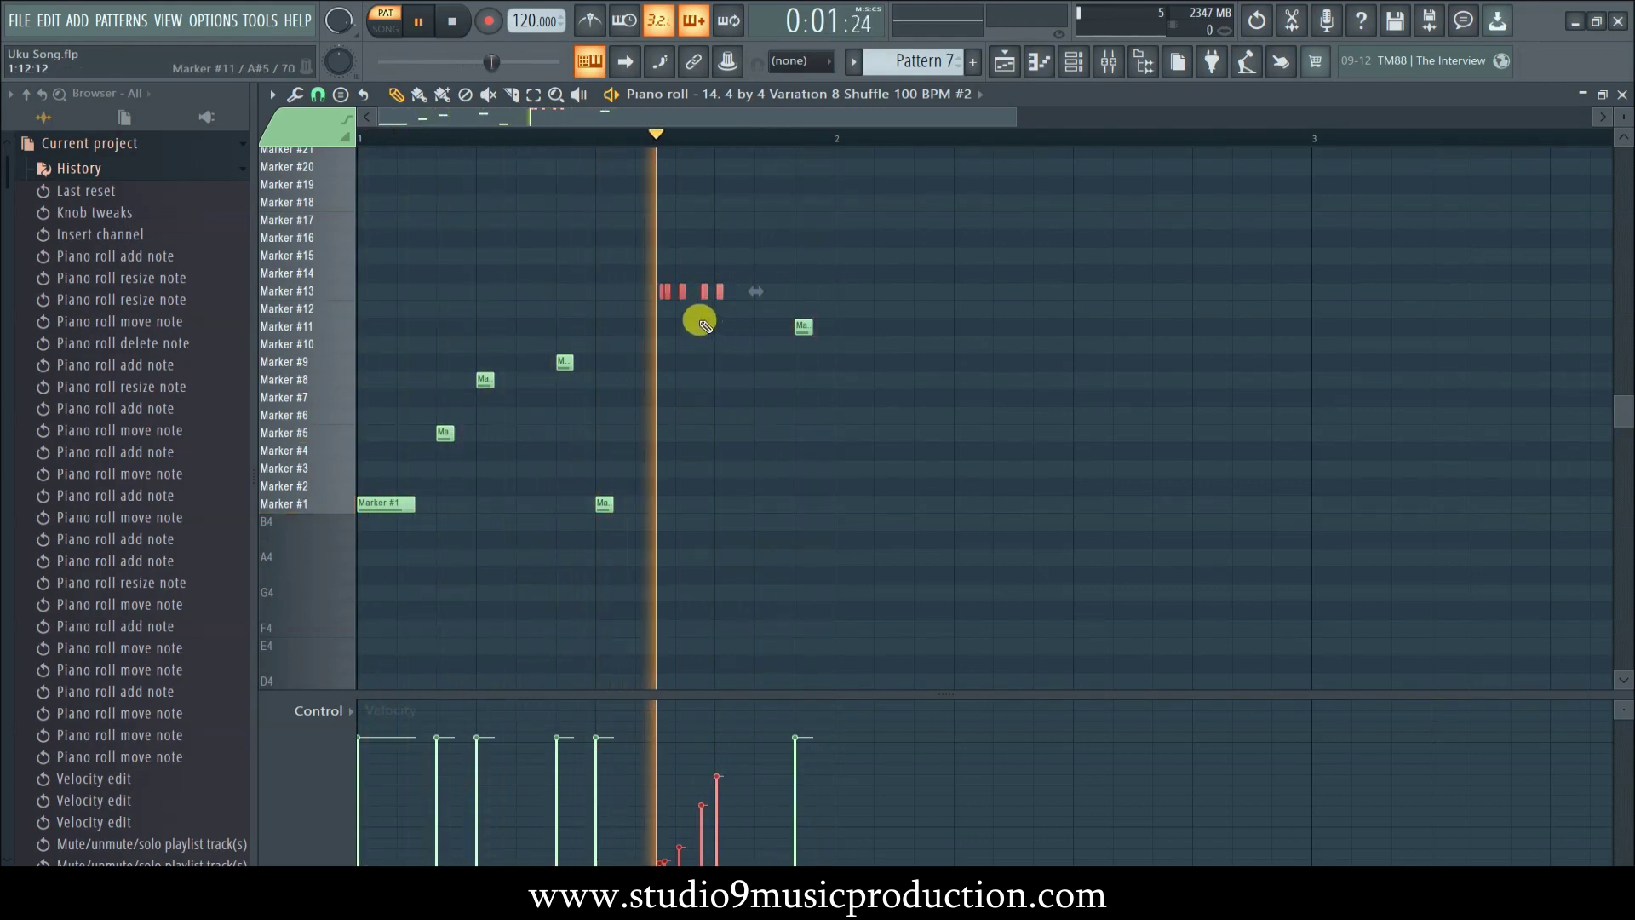
{"action": "left_click", "coordinate": [666, 293]}
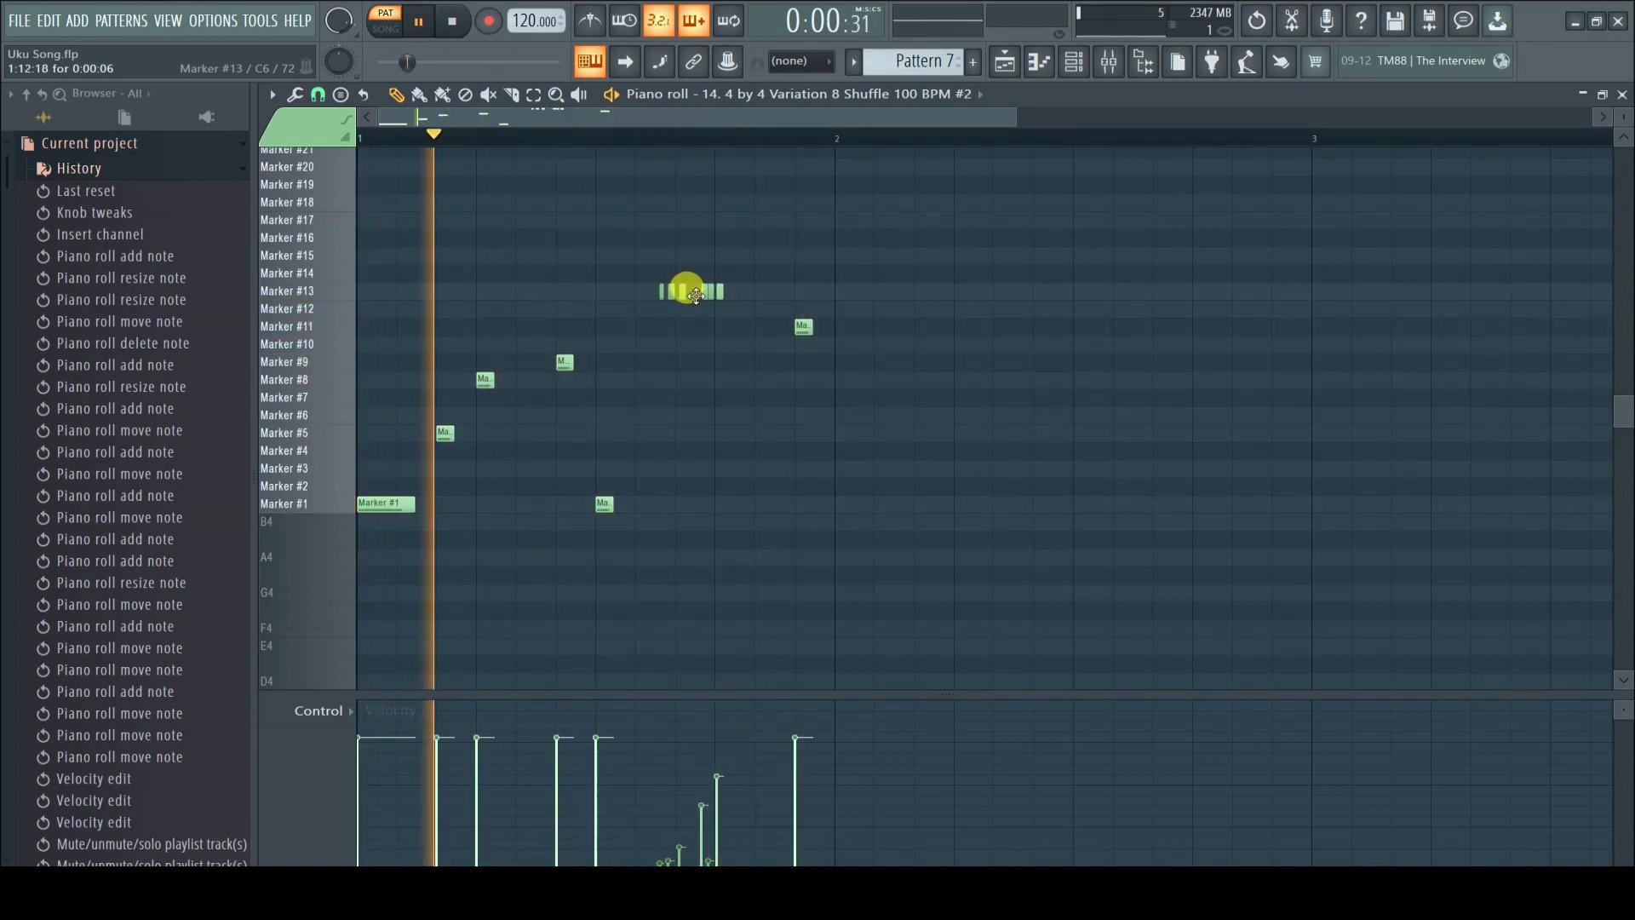
{"action": "left_click", "coordinate": [1621, 94]}
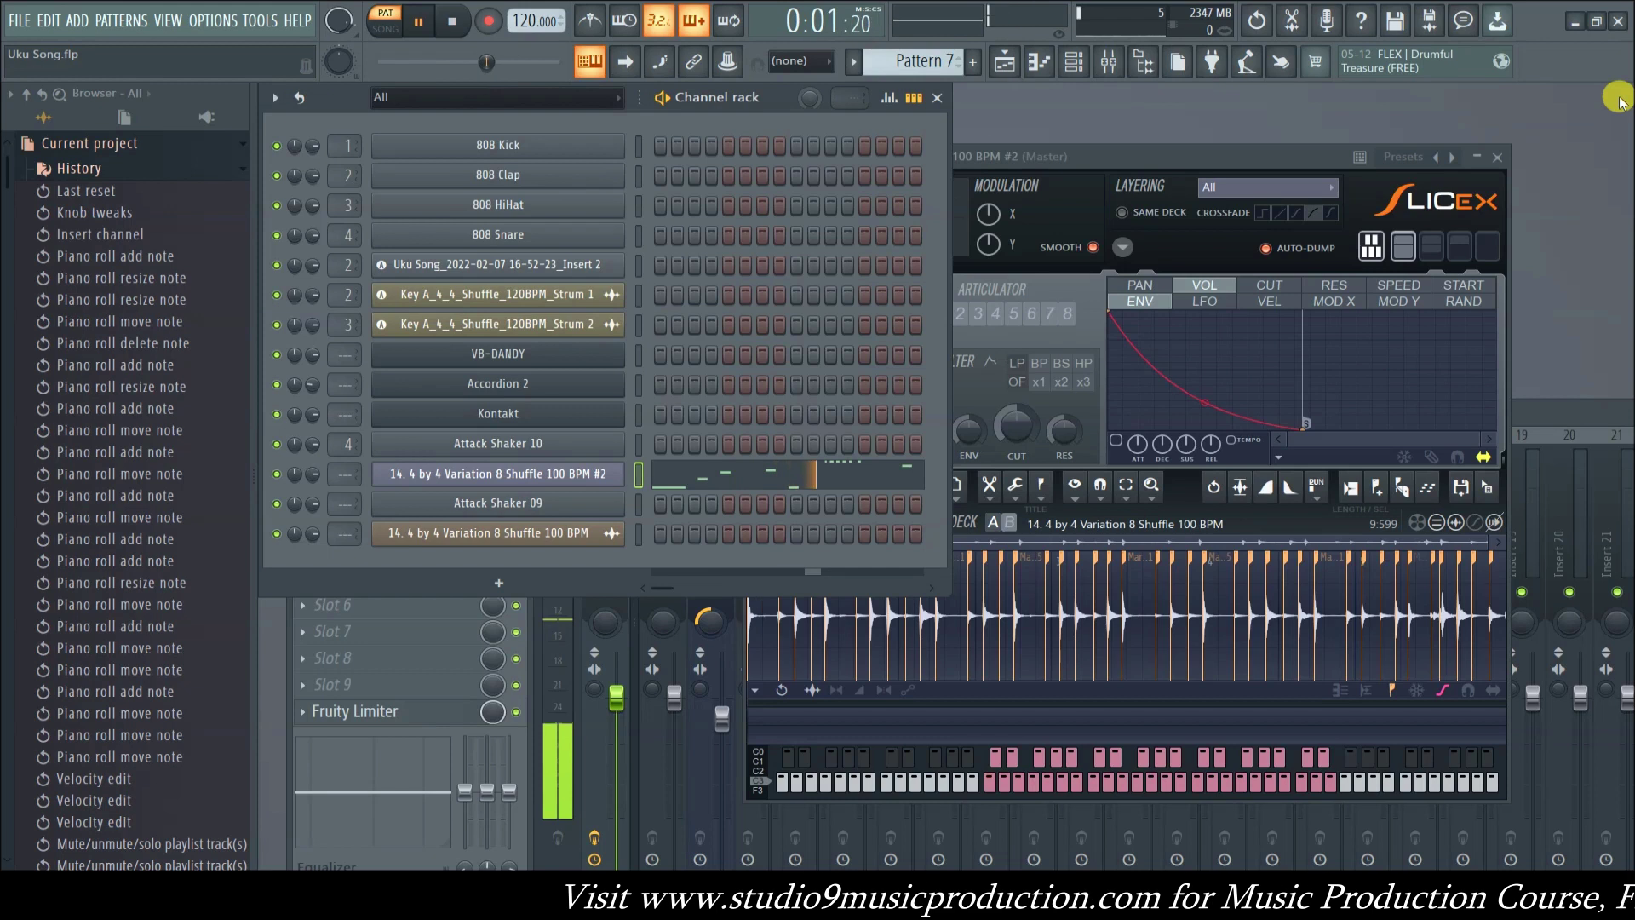
{"action": "key", "text": "space"}
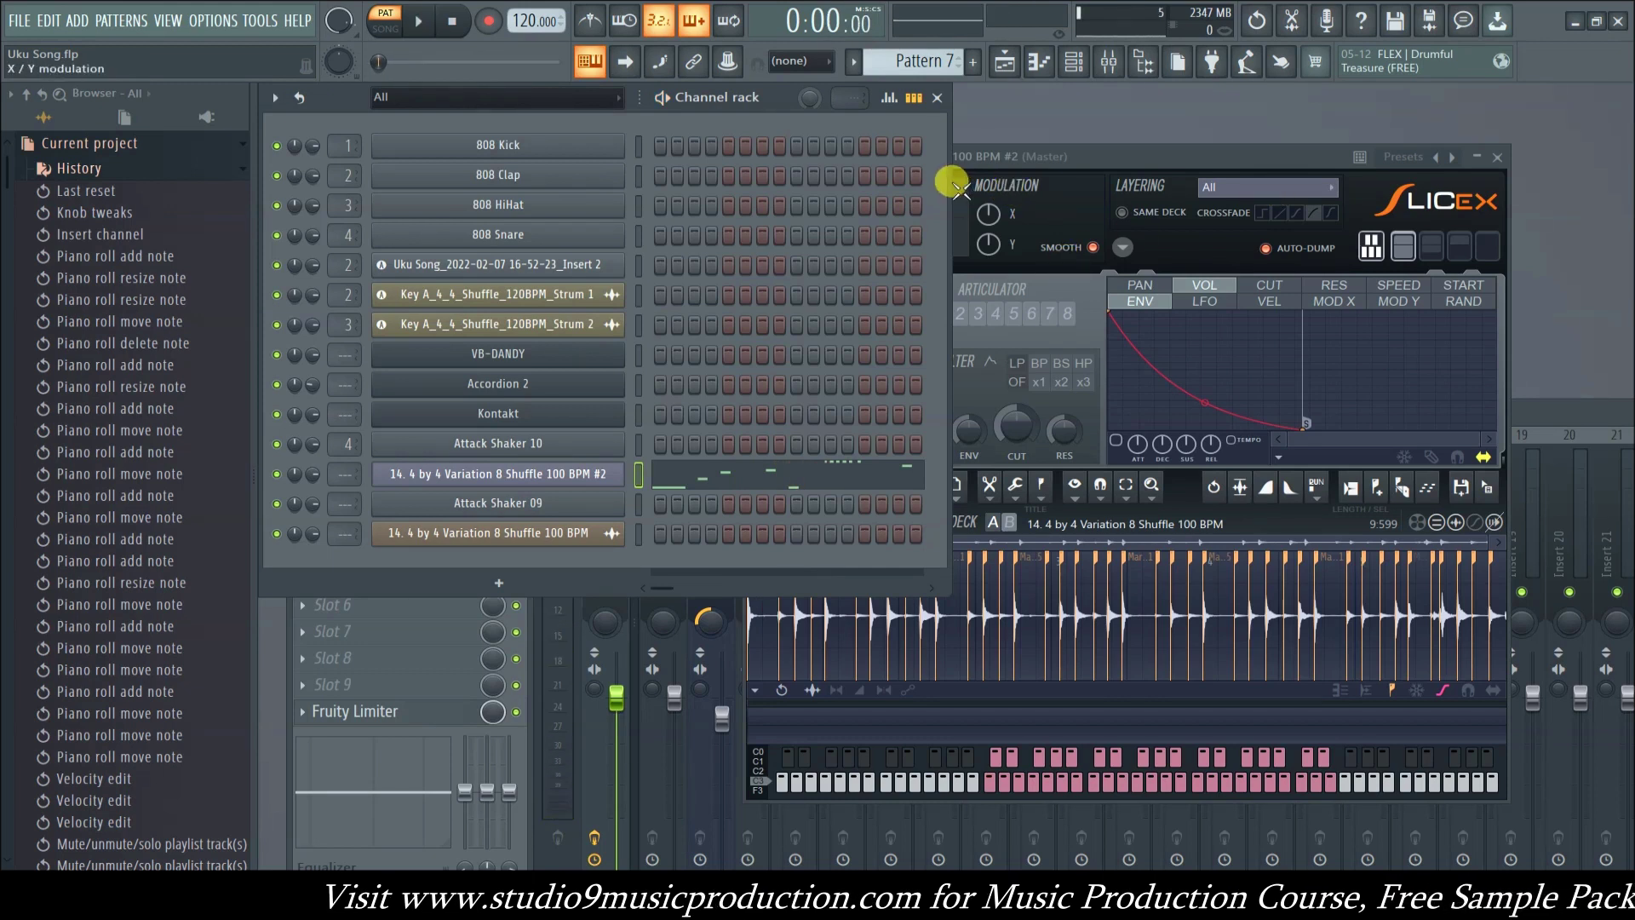
- Place repeated Pattern 7 clips on Track 8 of the playlist from bar 9 up to bar 25, and mute Track 3
{"action": "left_click", "coordinate": [1002, 62]}
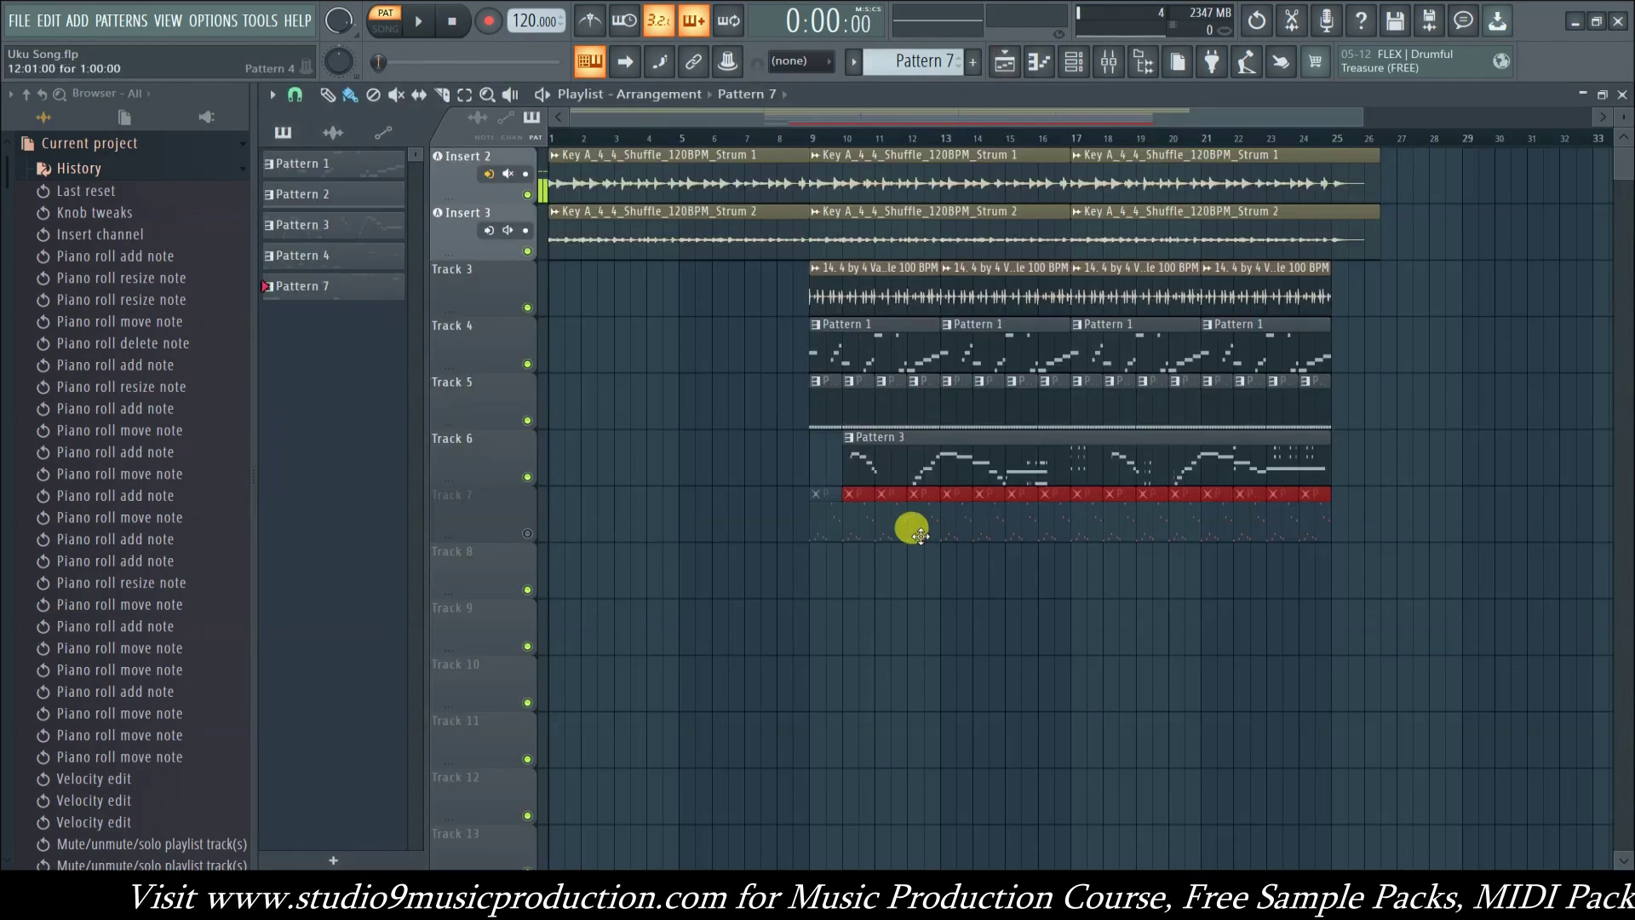
{"action": "left_click_drag", "start_coordinate": [813, 558], "coordinate": [1299, 558]}
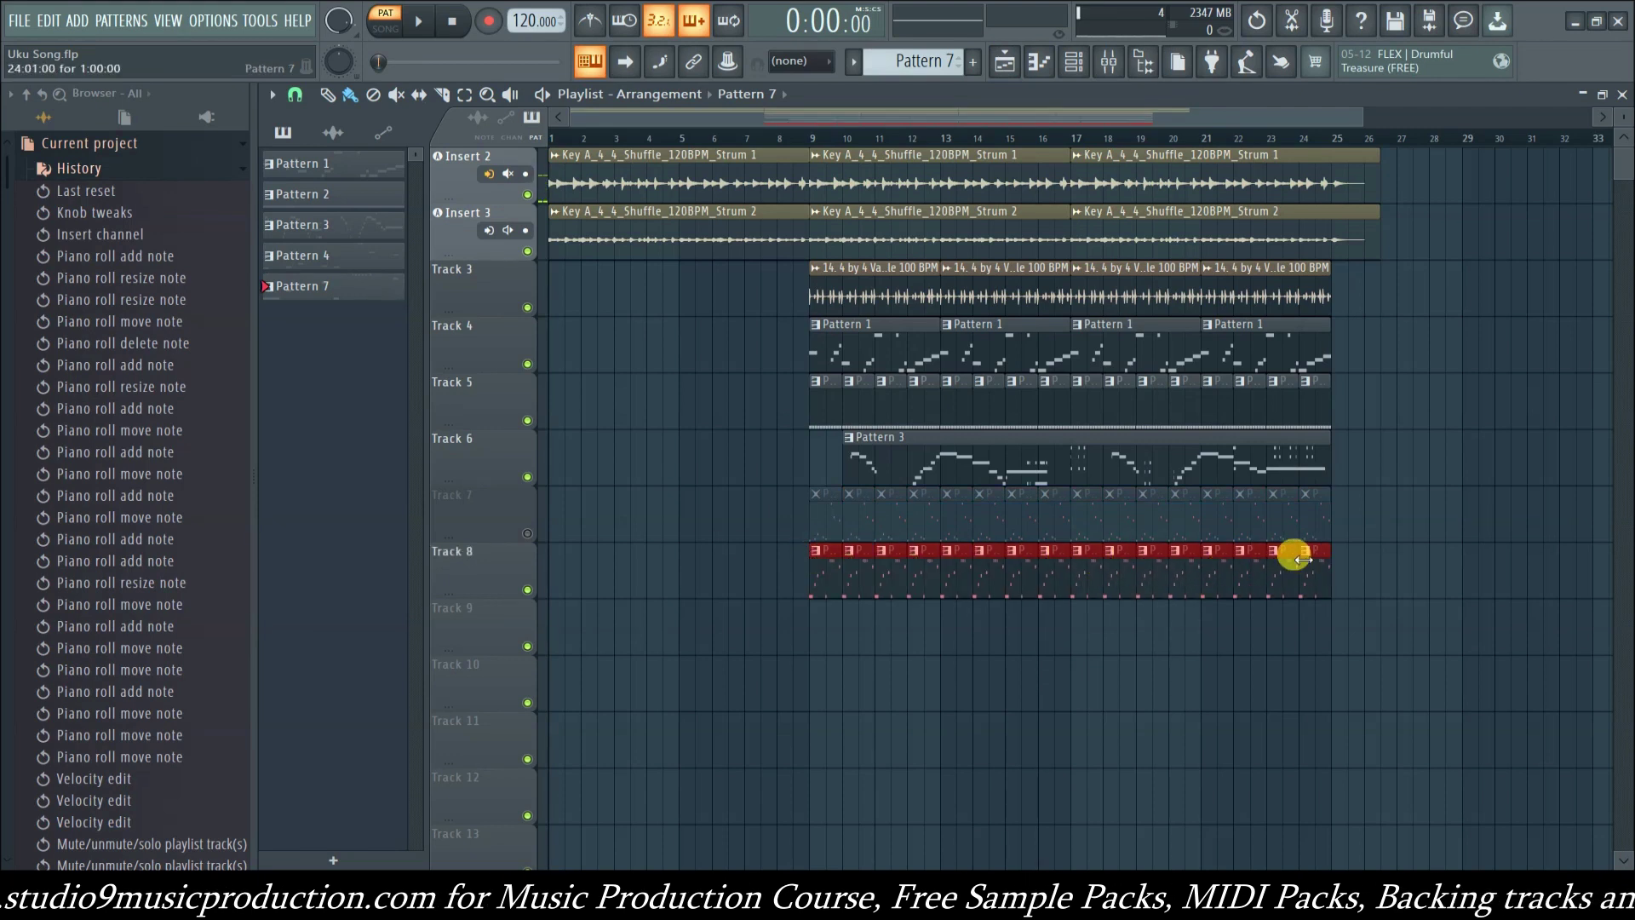
{"action": "left_click", "coordinate": [528, 308]}
- Play the arrangement in song mode from bar 9 to hear the sliced cajon beat
{"action": "key", "text": "space"}
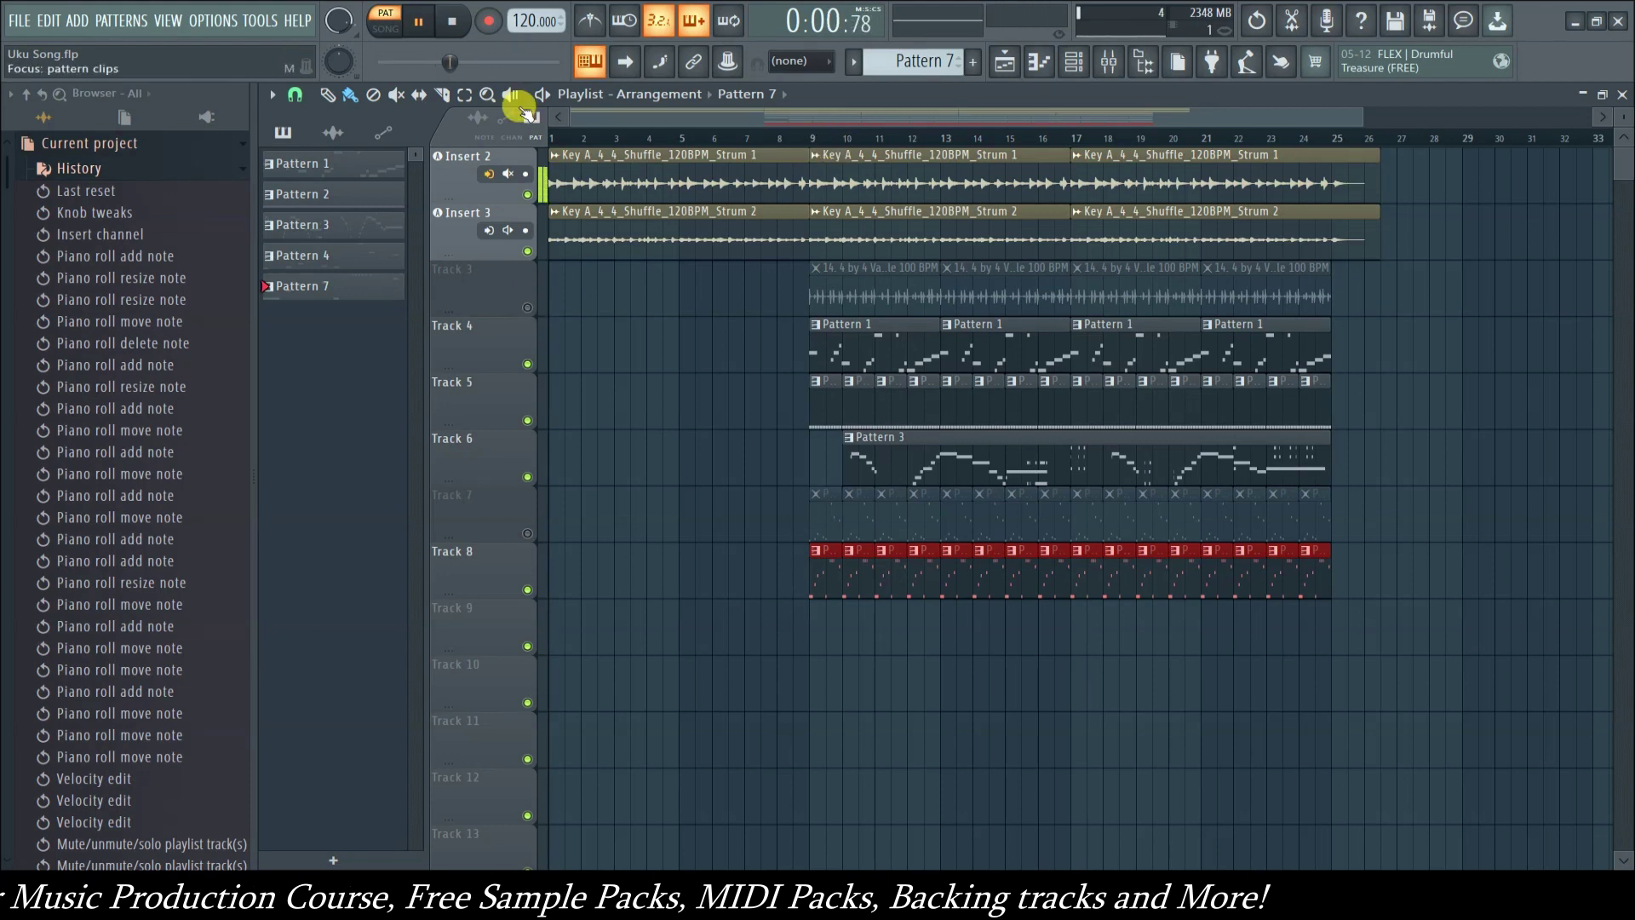
{"action": "left_click", "coordinate": [385, 36]}
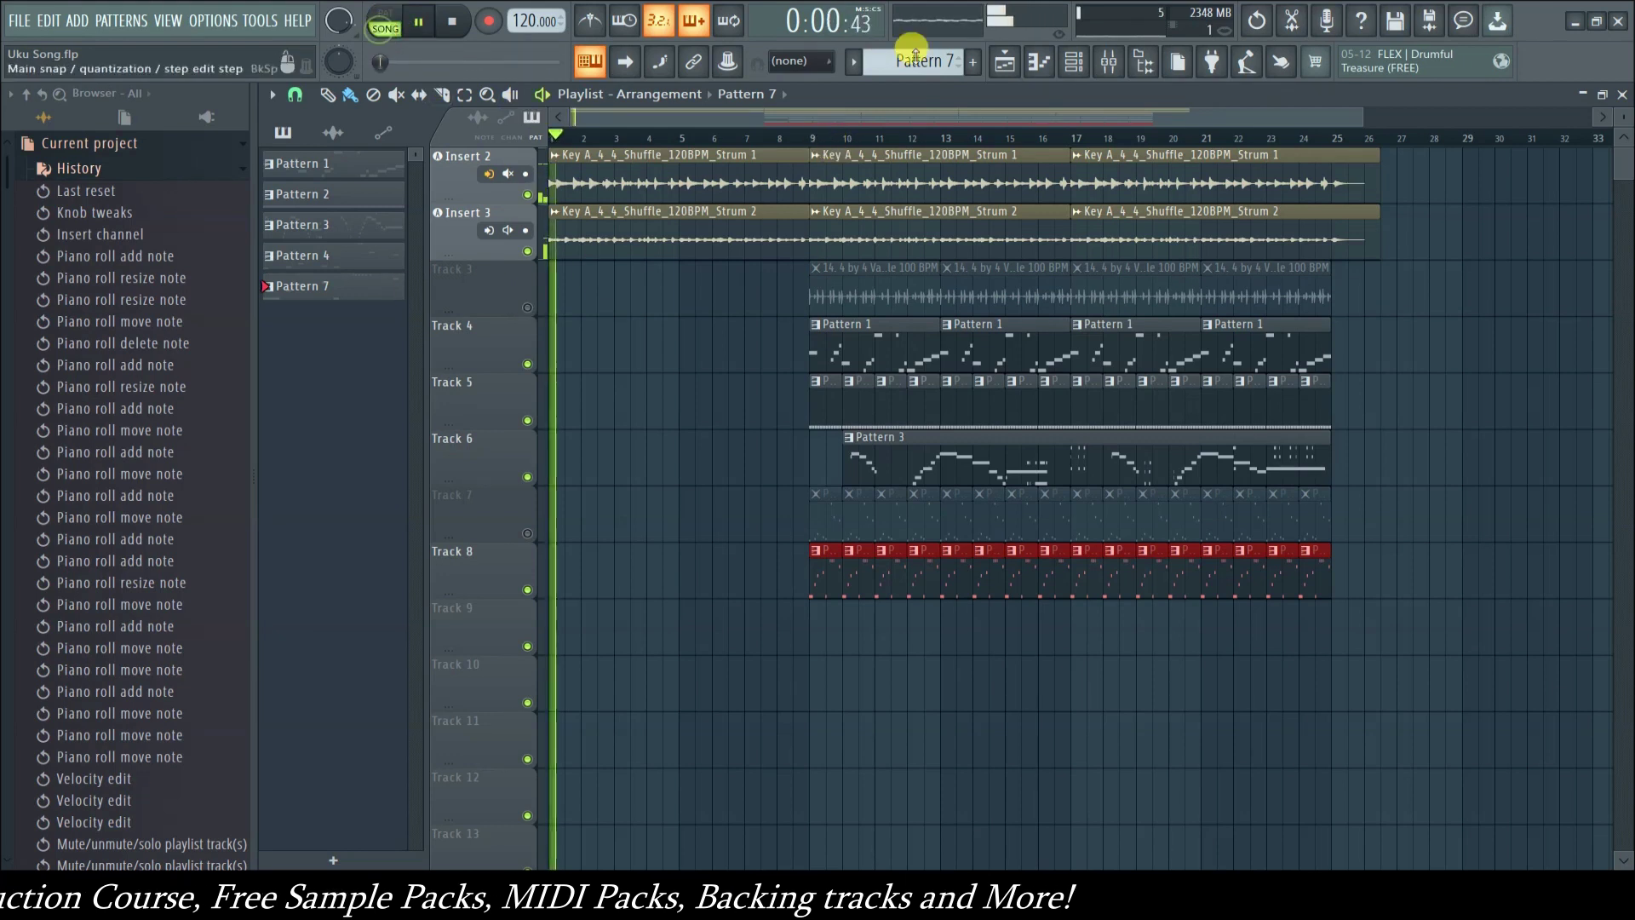
{"action": "left_click", "coordinate": [812, 136]}
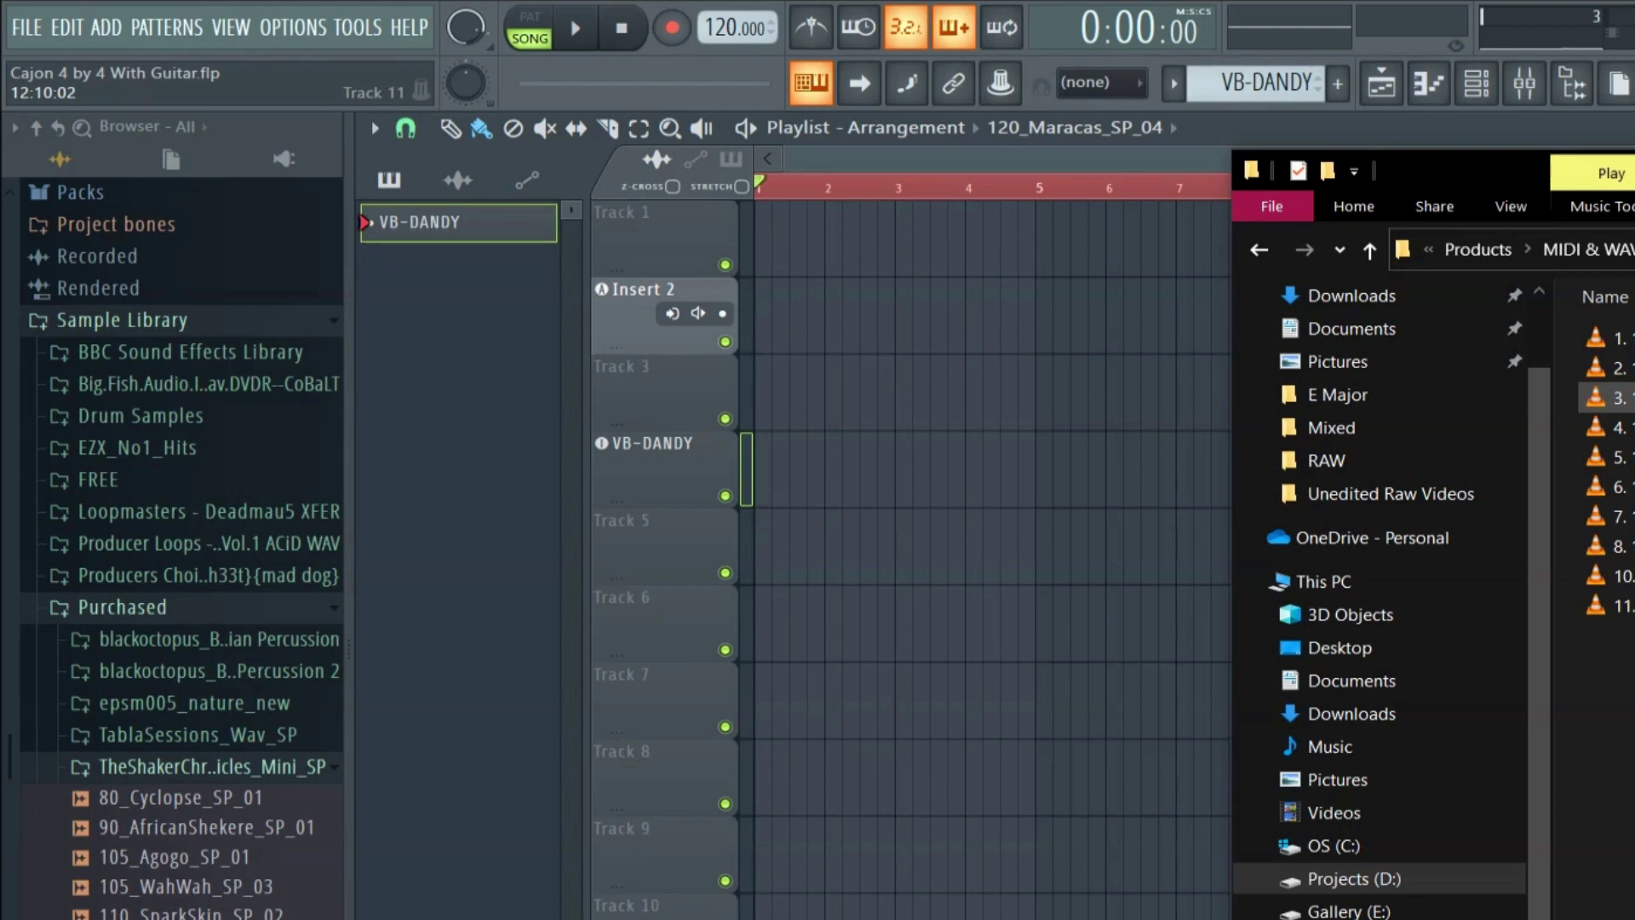
- Place the 2. 120 BPM Variation 2 loop on Track 1 and repeat 2. 4 by 4 Variation 2 120 BPM on Insert 2 up to bar 17
{"action": "left_click_drag", "start_coordinate": [1610, 368], "coordinate": [755, 241]}
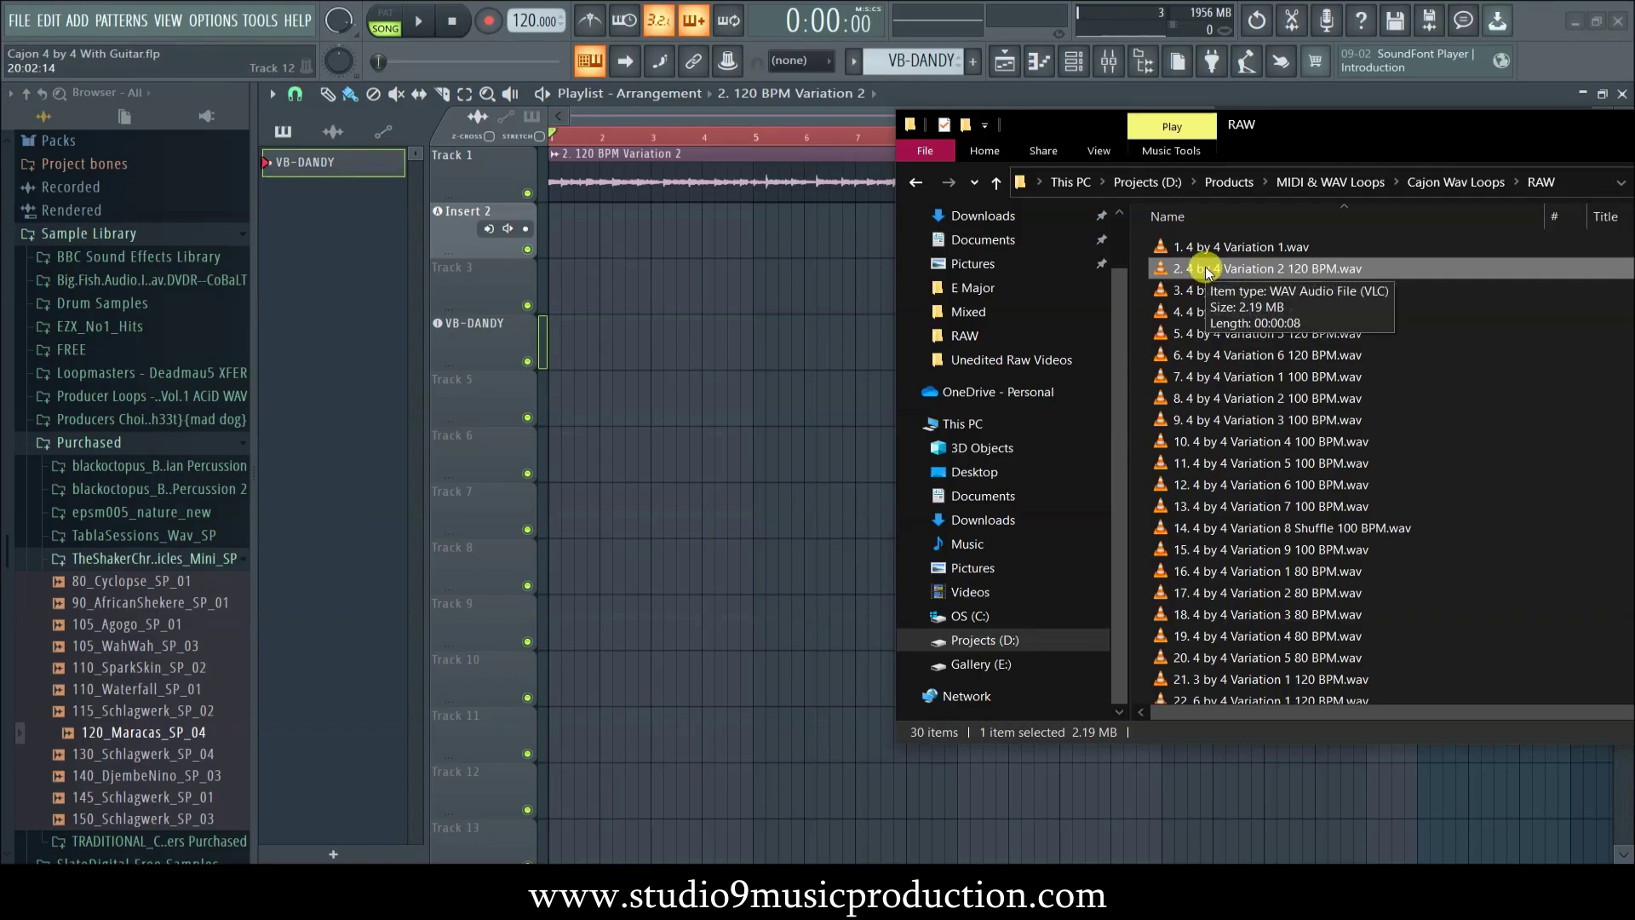
{"action": "left_click_drag", "start_coordinate": [1204, 267], "coordinate": [550, 237]}
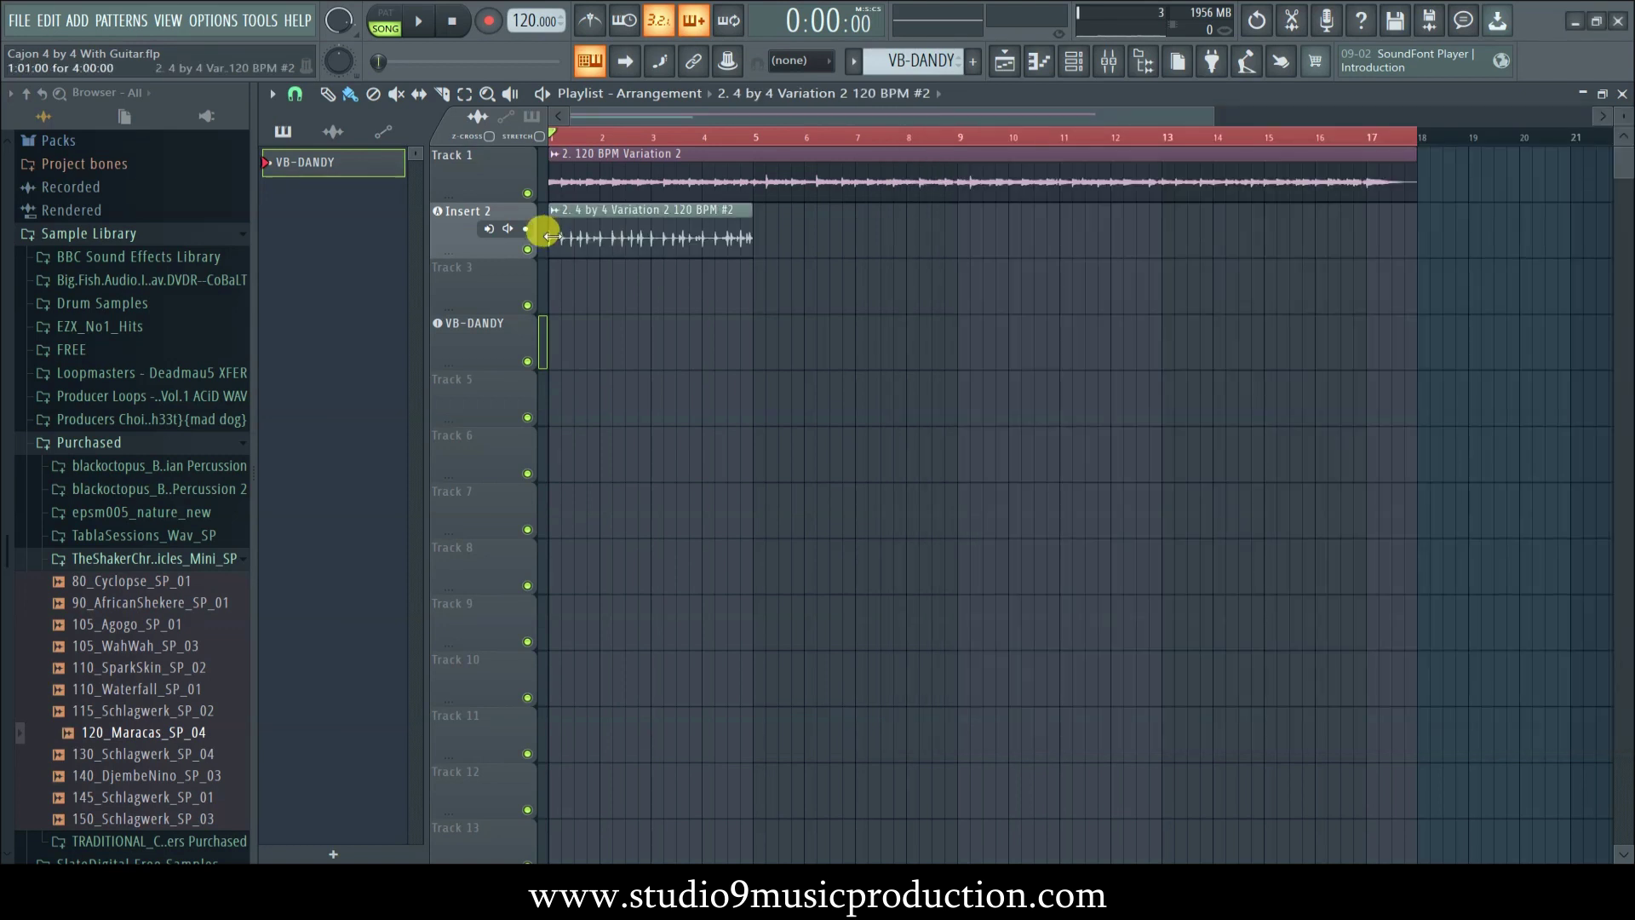
{"action": "left_click_drag", "start_coordinate": [678, 238], "coordinate": [881, 211]}
{"action": "left_click_drag", "start_coordinate": [1031, 230], "coordinate": [1075, 242]}
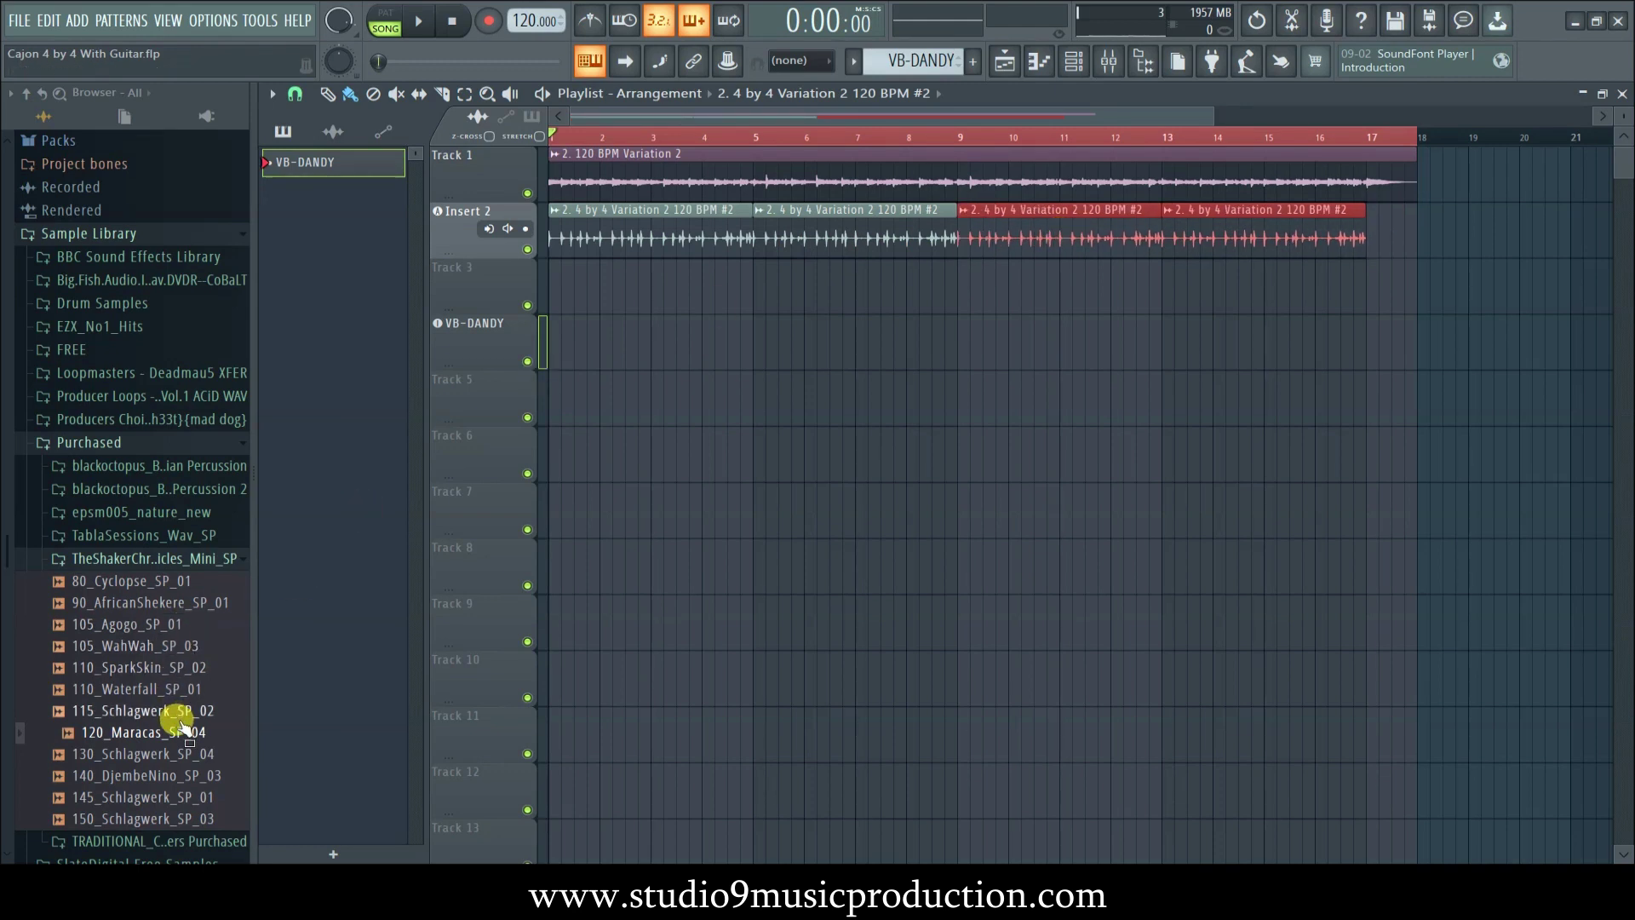
- Place the 120_Maracas_SP_04 loop on Track 3 and repeat it from bar 1 up to bar 17
{"action": "left_click_drag", "start_coordinate": [182, 737], "coordinate": [694, 286]}
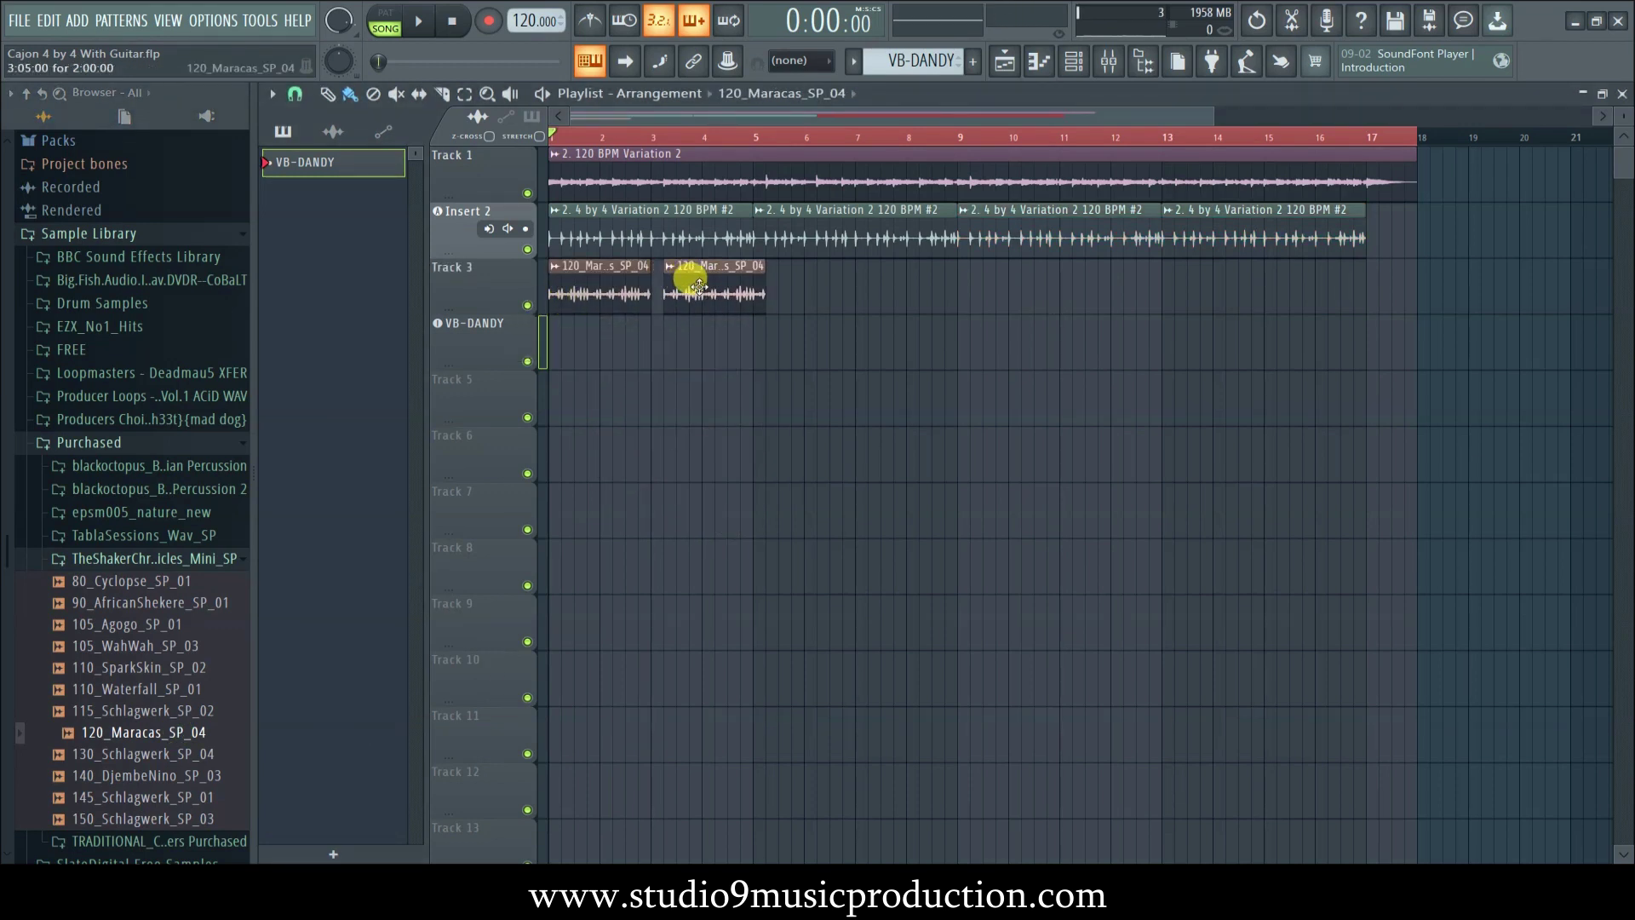
{"action": "left_click_drag", "start_coordinate": [790, 260], "coordinate": [560, 370]}
{"action": "left_click_drag", "start_coordinate": [585, 288], "coordinate": [792, 287]}
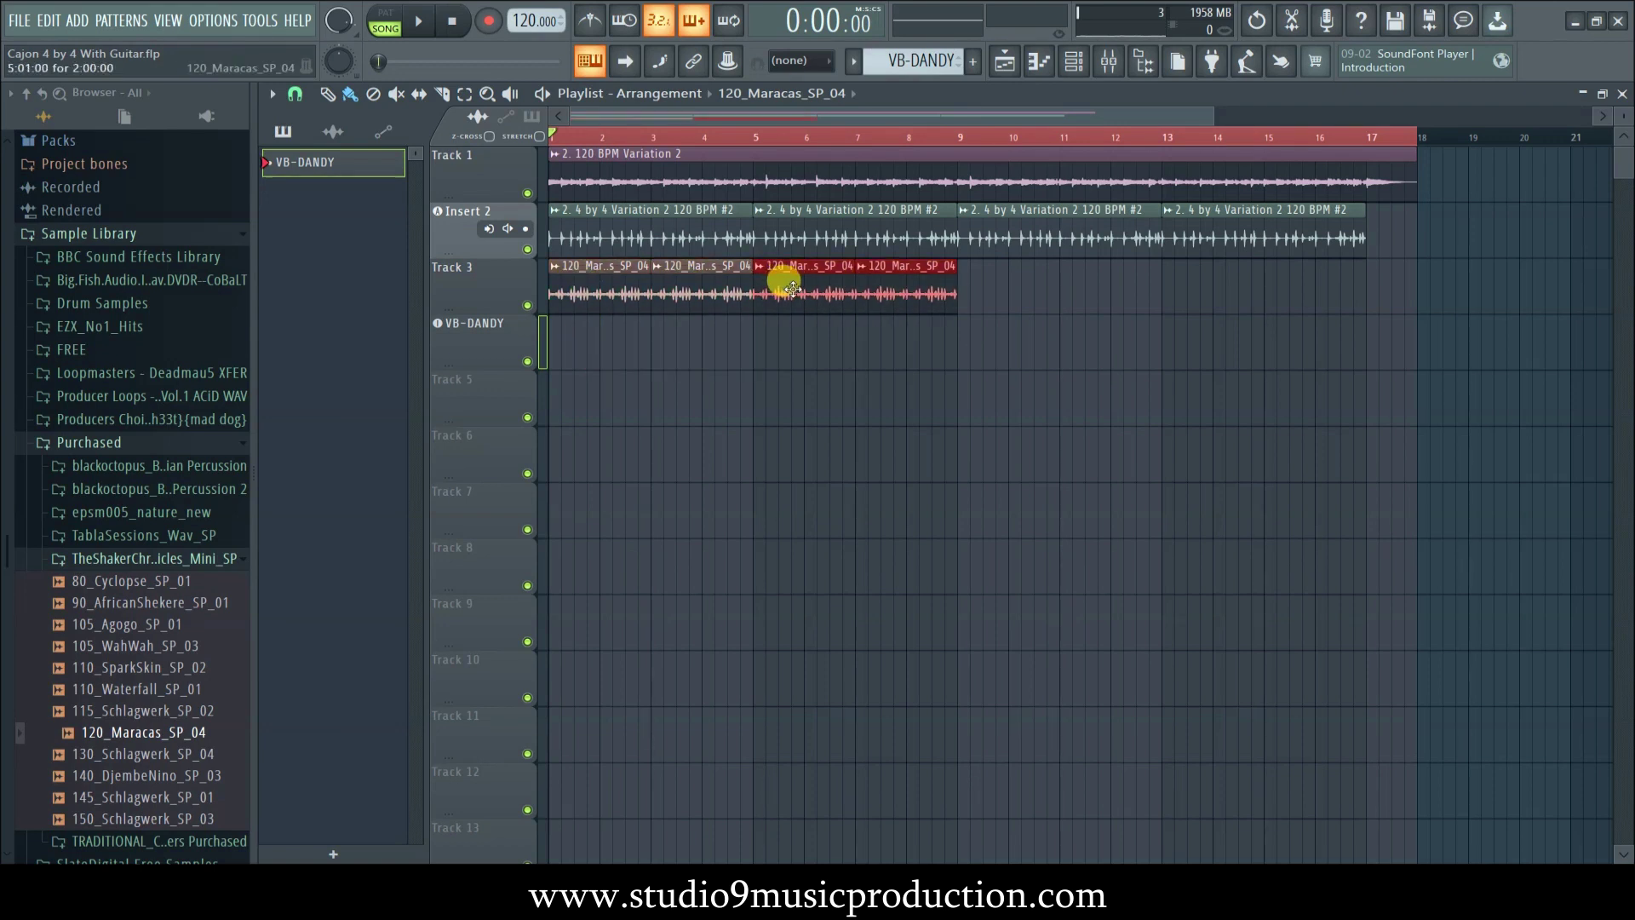
{"action": "left_click_drag", "start_coordinate": [1022, 259], "coordinate": [987, 279]}
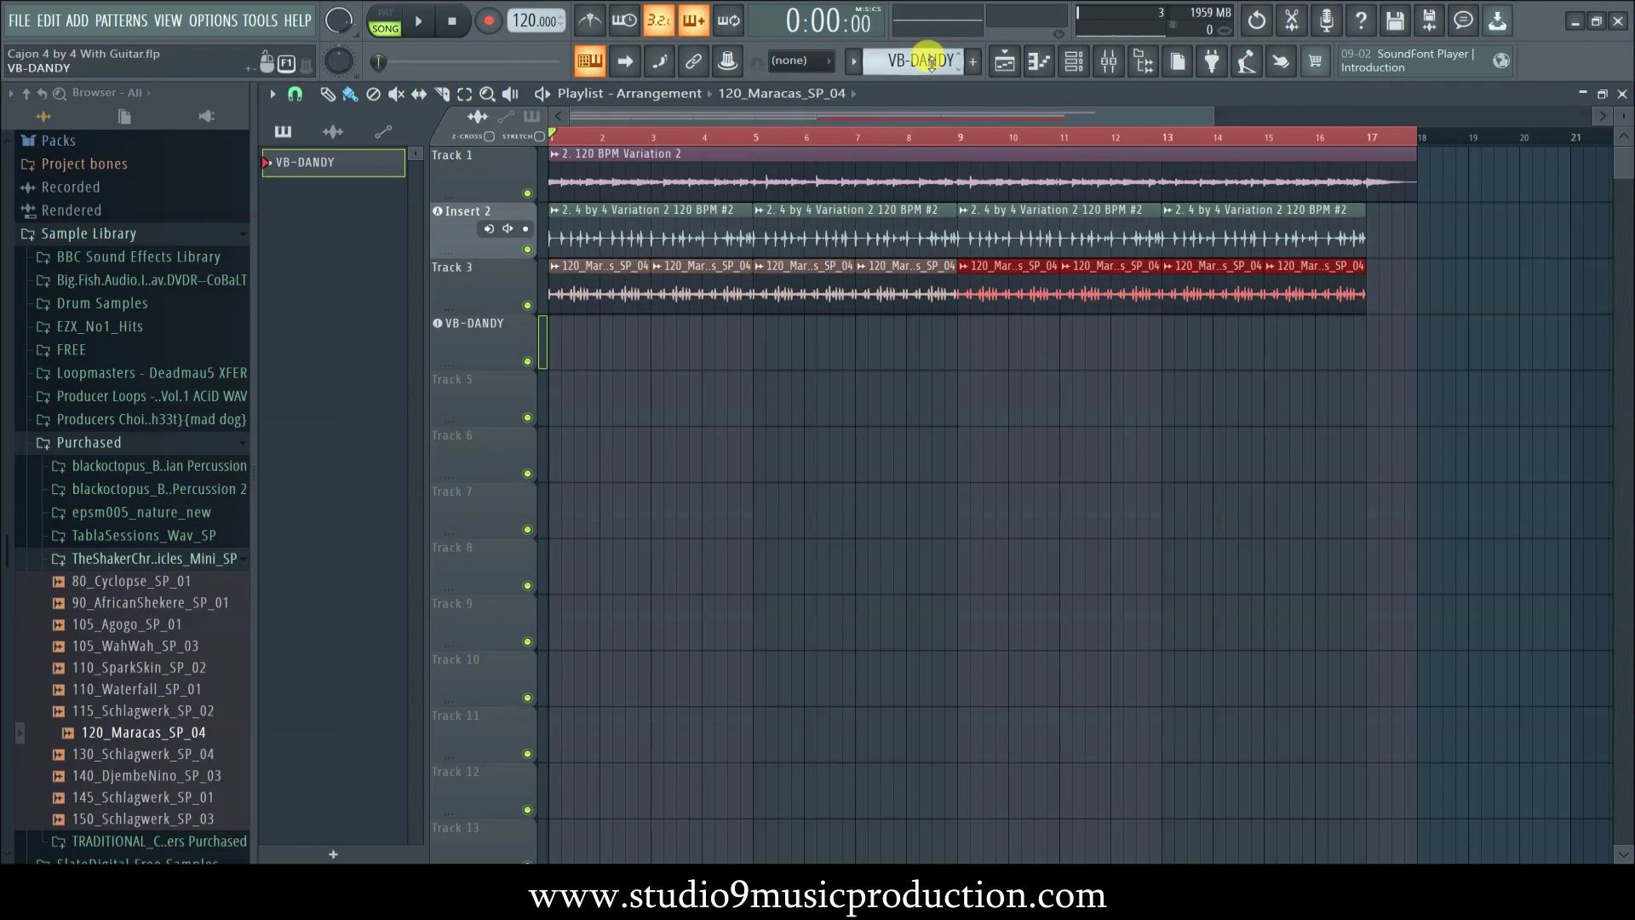
- Play the VB-DANDY pattern and open its notes in the piano roll
{"action": "left_click", "coordinate": [751, 388]}
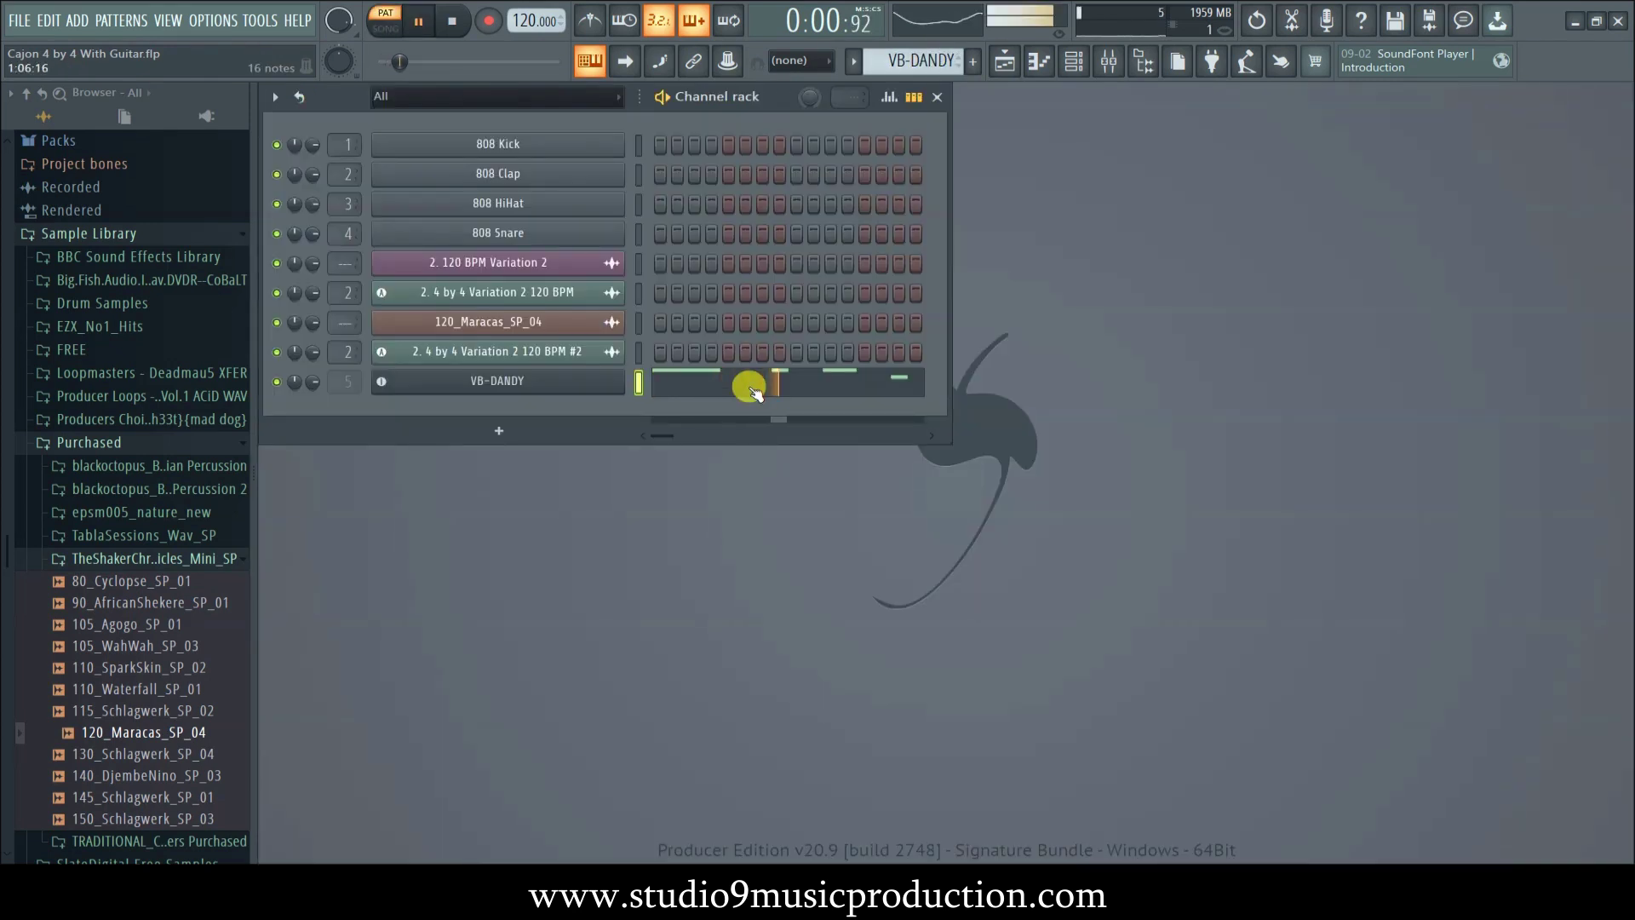
{"action": "left_click", "coordinate": [751, 389]}
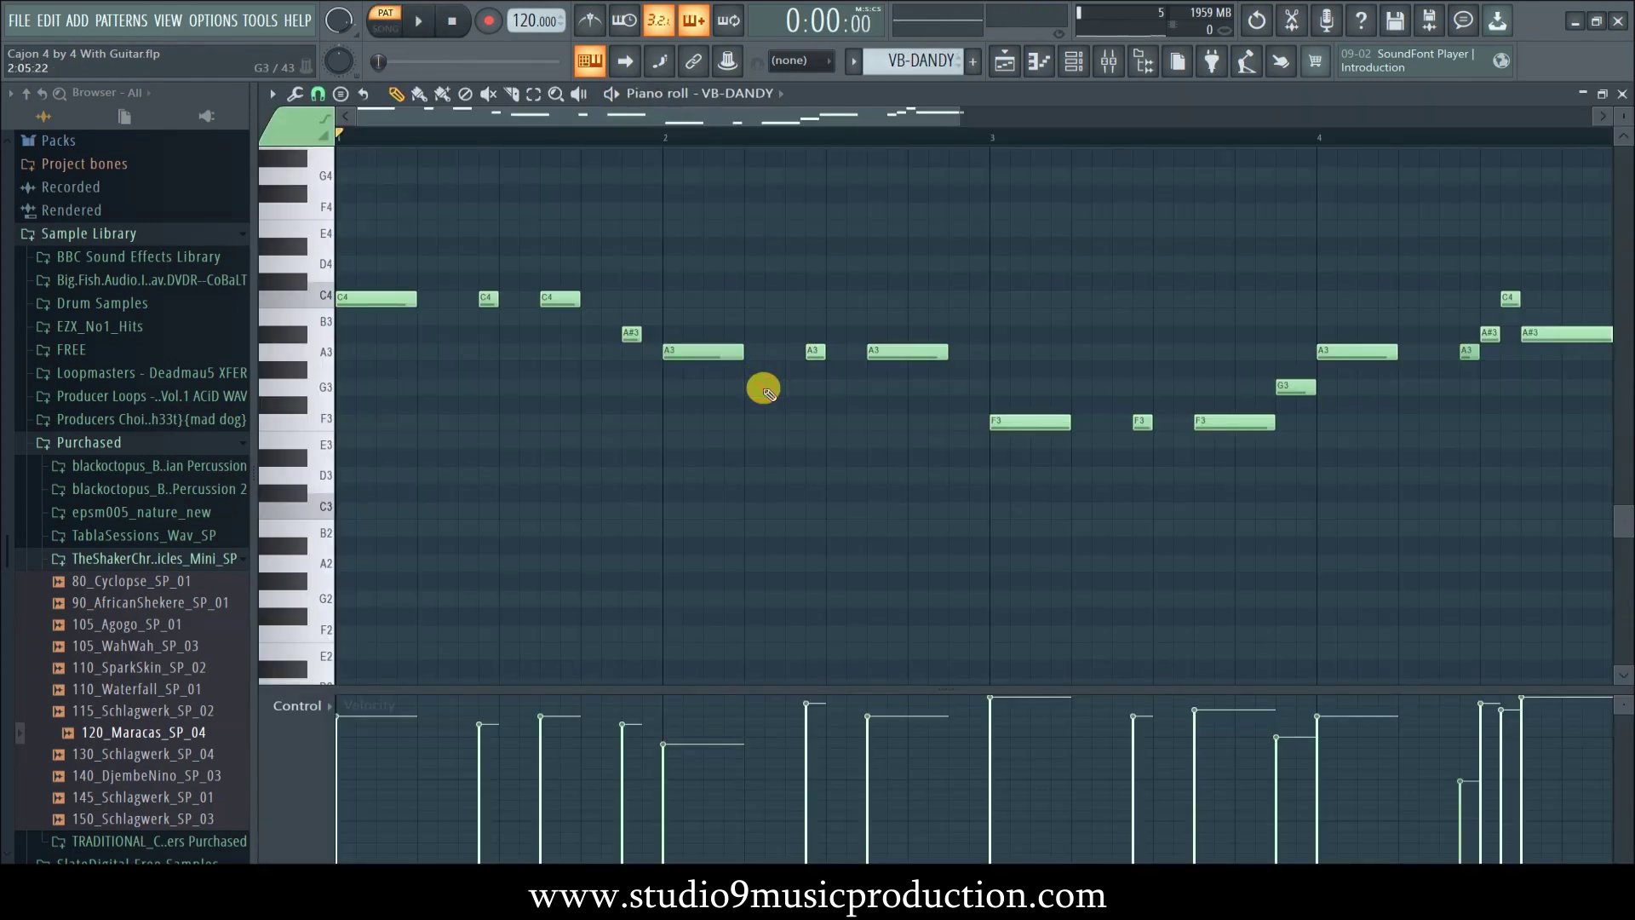
- Shift all VB-DANDY notes up in pitch and place the pattern on the VB-DANDY track, repeated from bar 1 up to bar 17
{"action": "key", "text": "ctrl+a"}
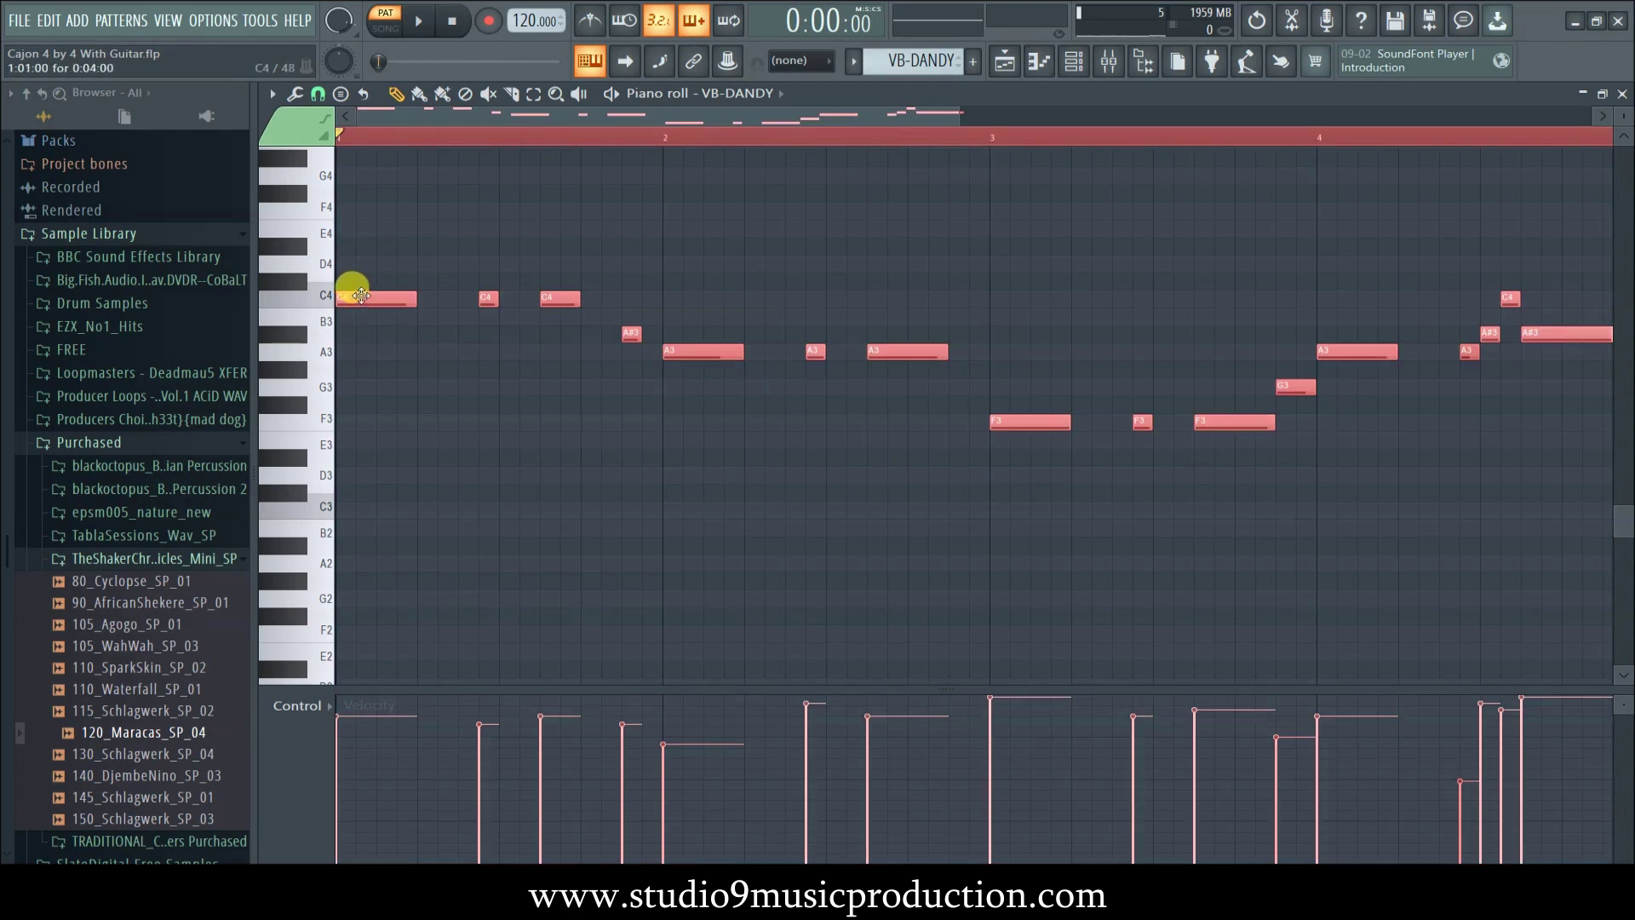
{"action": "left_click_drag", "start_coordinate": [360, 299], "coordinate": [359, 226]}
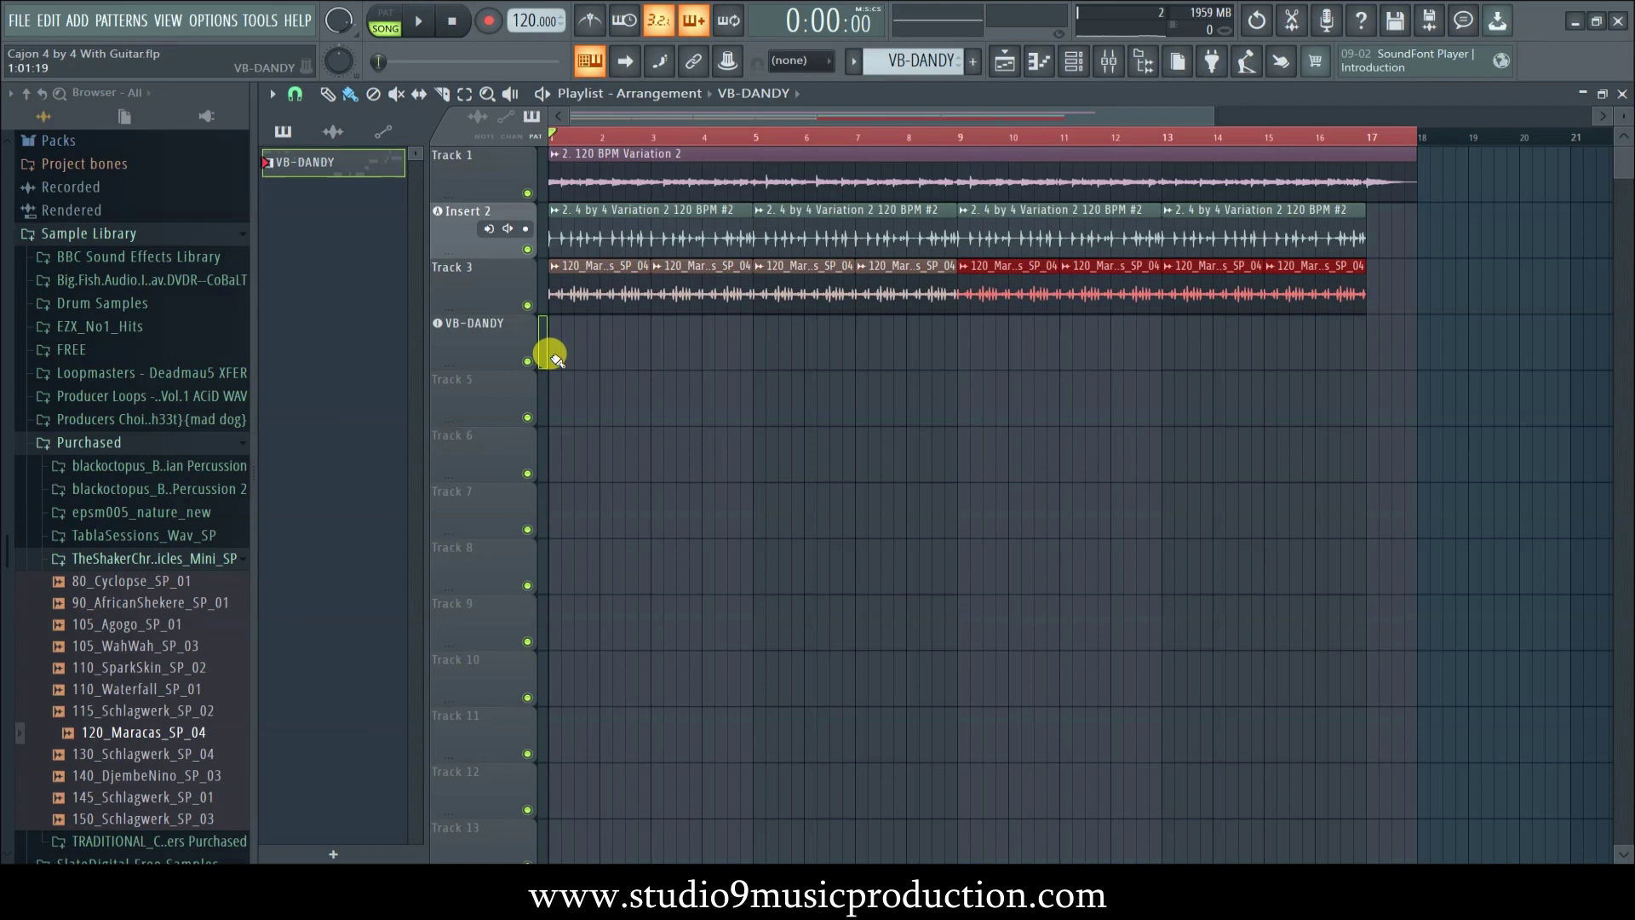
{"action": "left_click", "coordinate": [554, 355]}
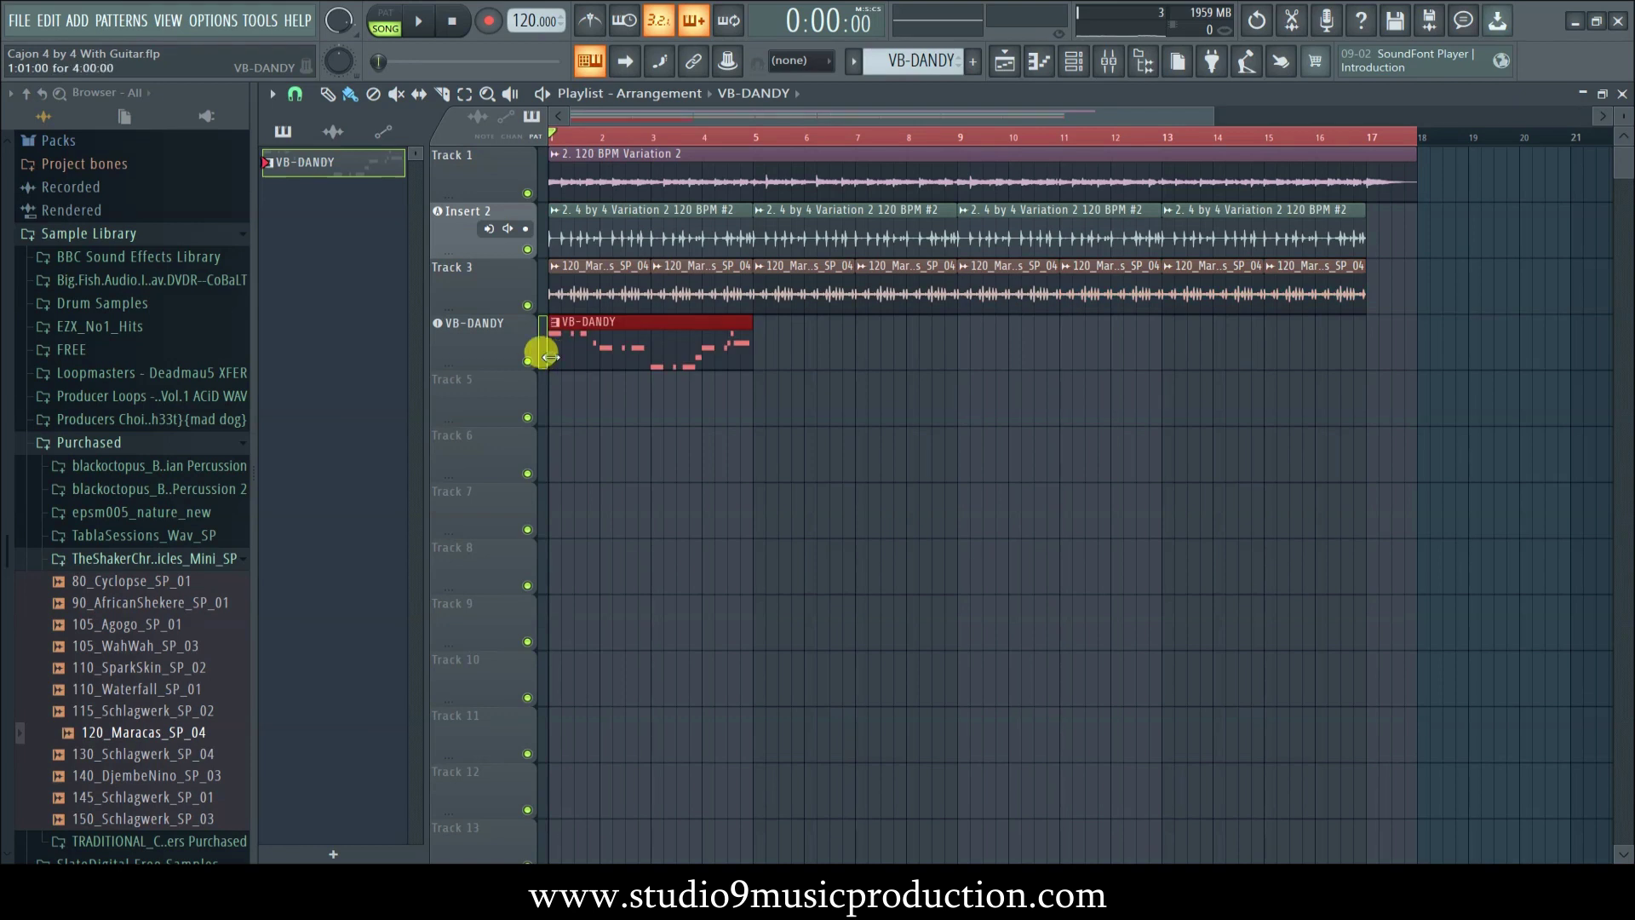
{"action": "left_click_drag", "start_coordinate": [668, 342], "coordinate": [1269, 309]}
- Play the arrangement and balance it in the mixer, lowering VB-DANDY to about -5.5 dB and raising the Insert 2 level slightly
{"action": "key", "text": "space"}
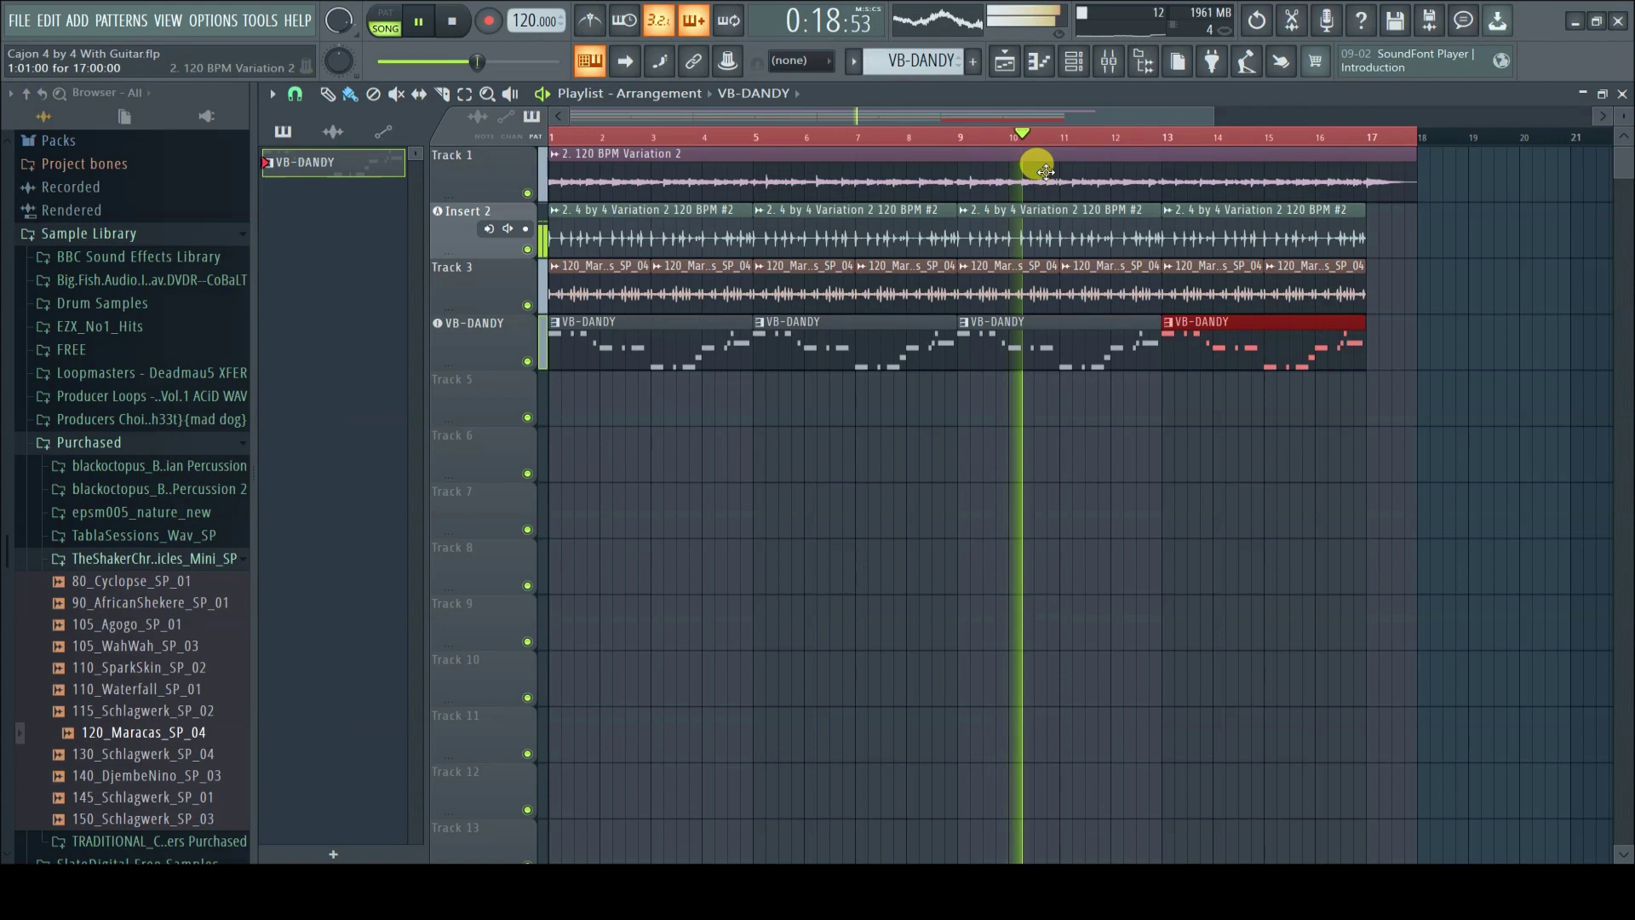
{"action": "left_click", "coordinate": [1108, 63]}
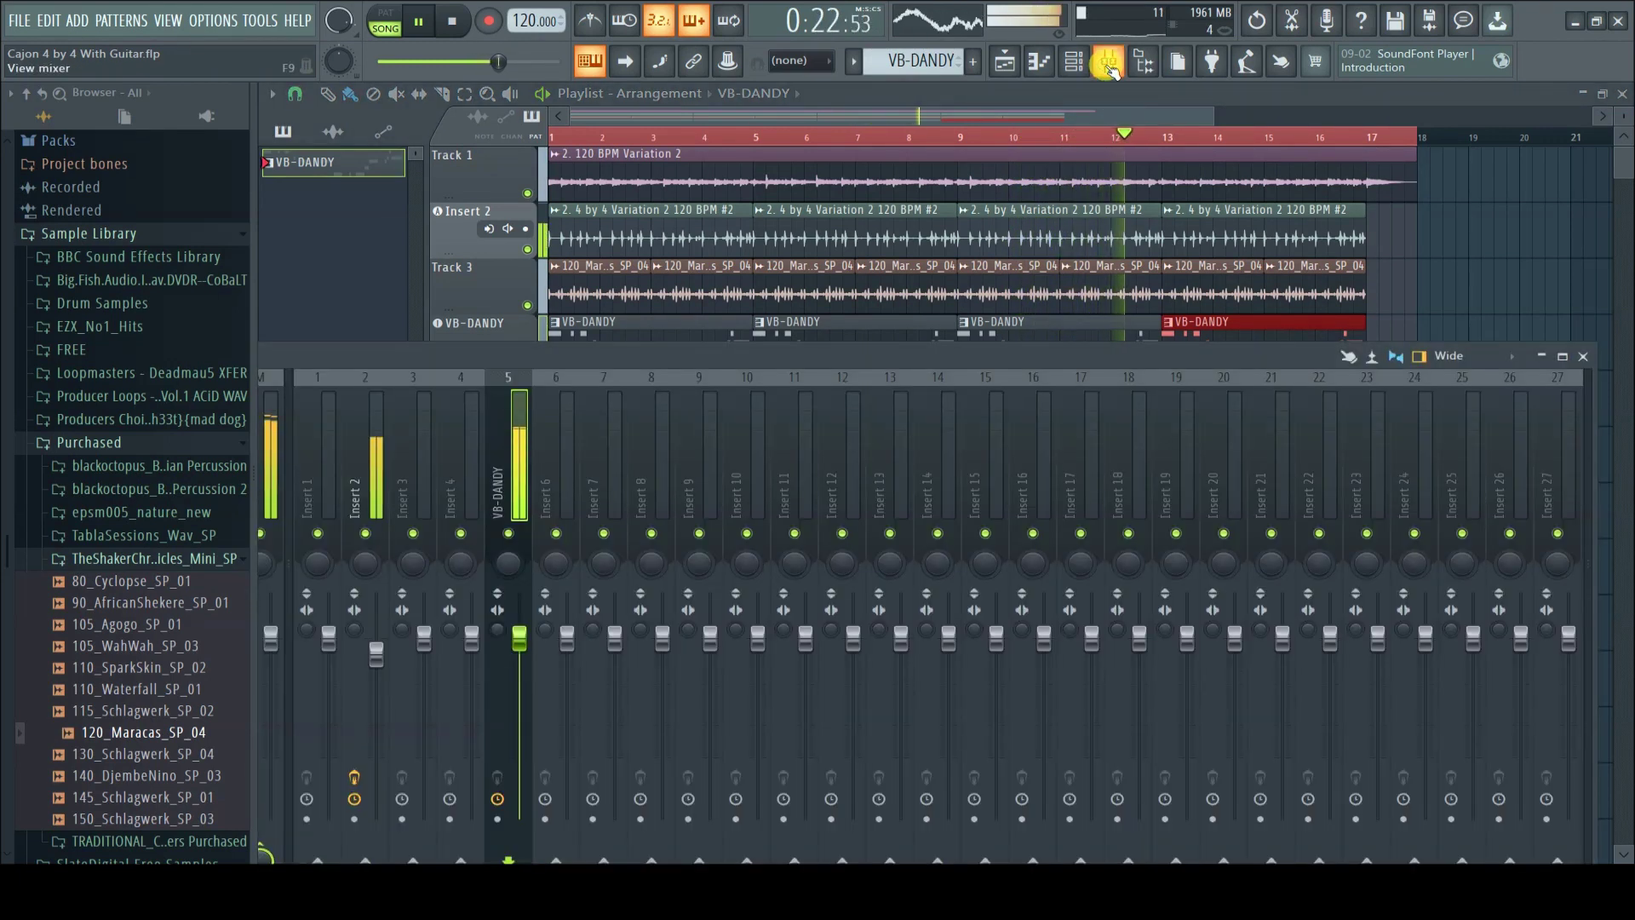
{"action": "left_click_drag", "start_coordinate": [521, 635], "coordinate": [521, 655]}
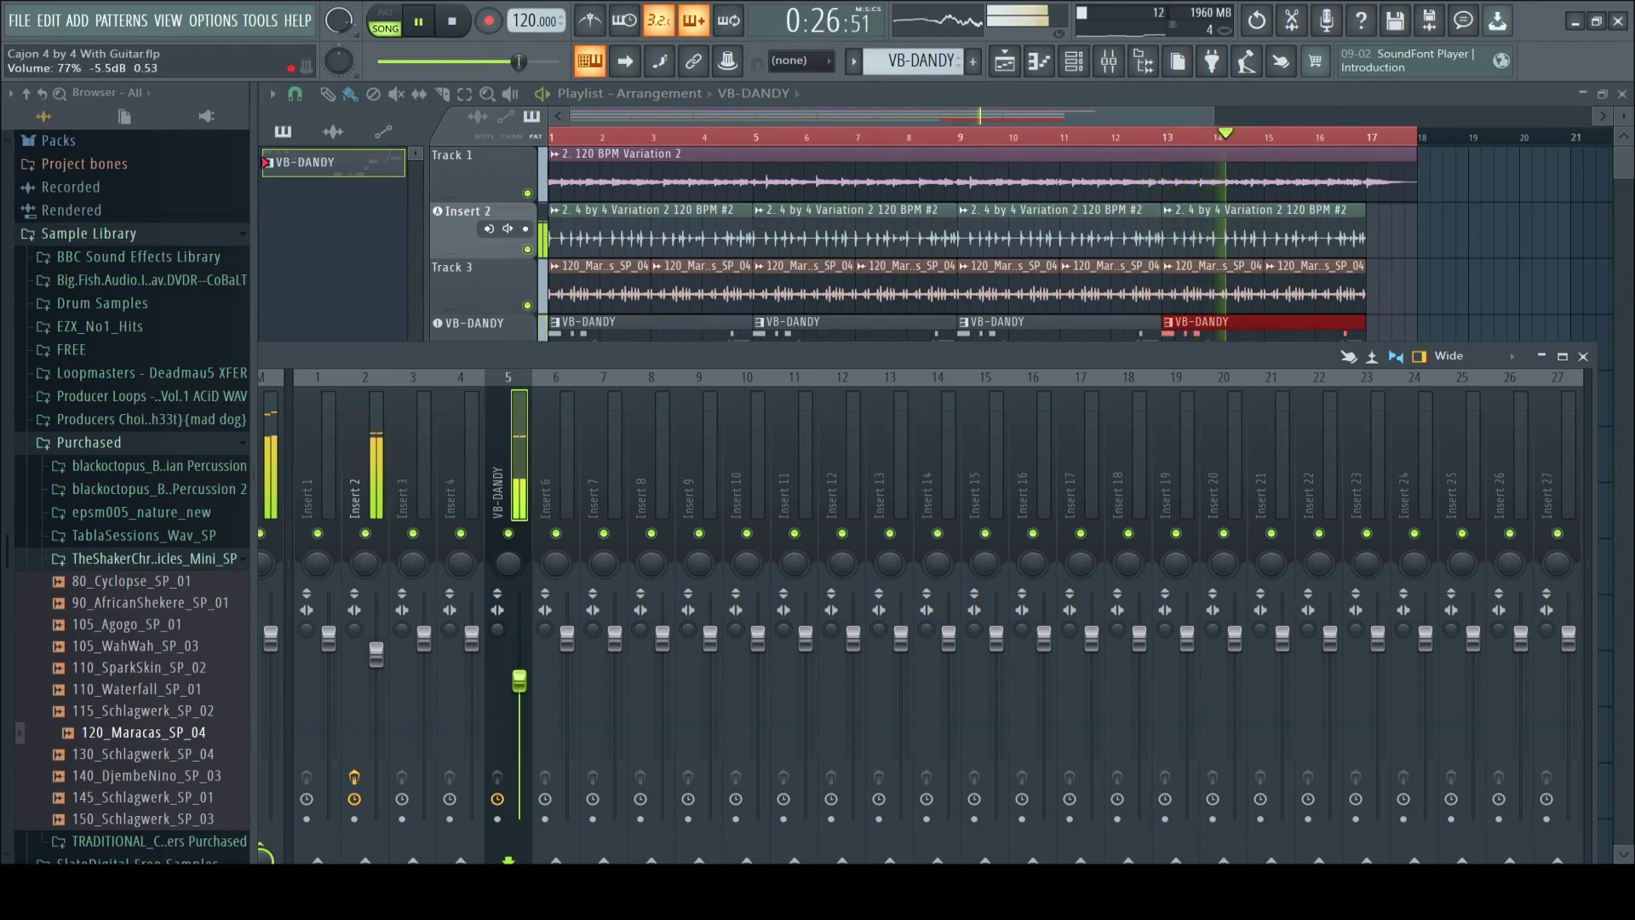
{"action": "left_click_drag", "start_coordinate": [376, 657], "coordinate": [376, 641]}
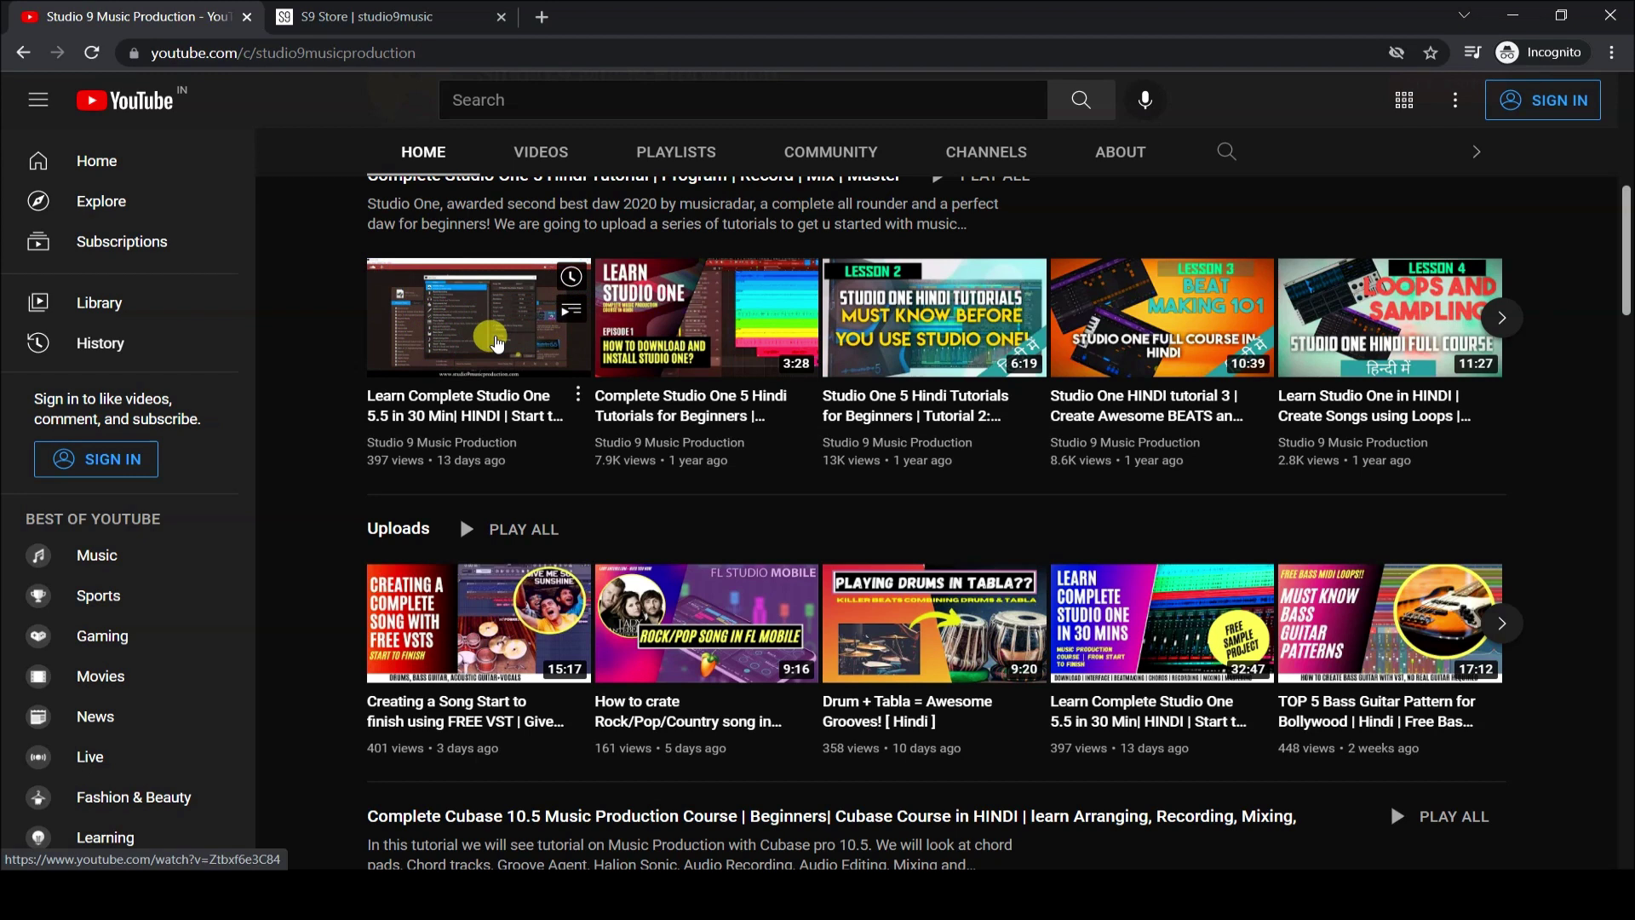
- Look through the Studio 9 Music Production YouTube channel's uploads and its Cubase, FL Studio and Bollywood cover playlists
{"action": "scroll", "coordinate": [351, 379], "scroll_direction": "down", "scroll_amount": 2}
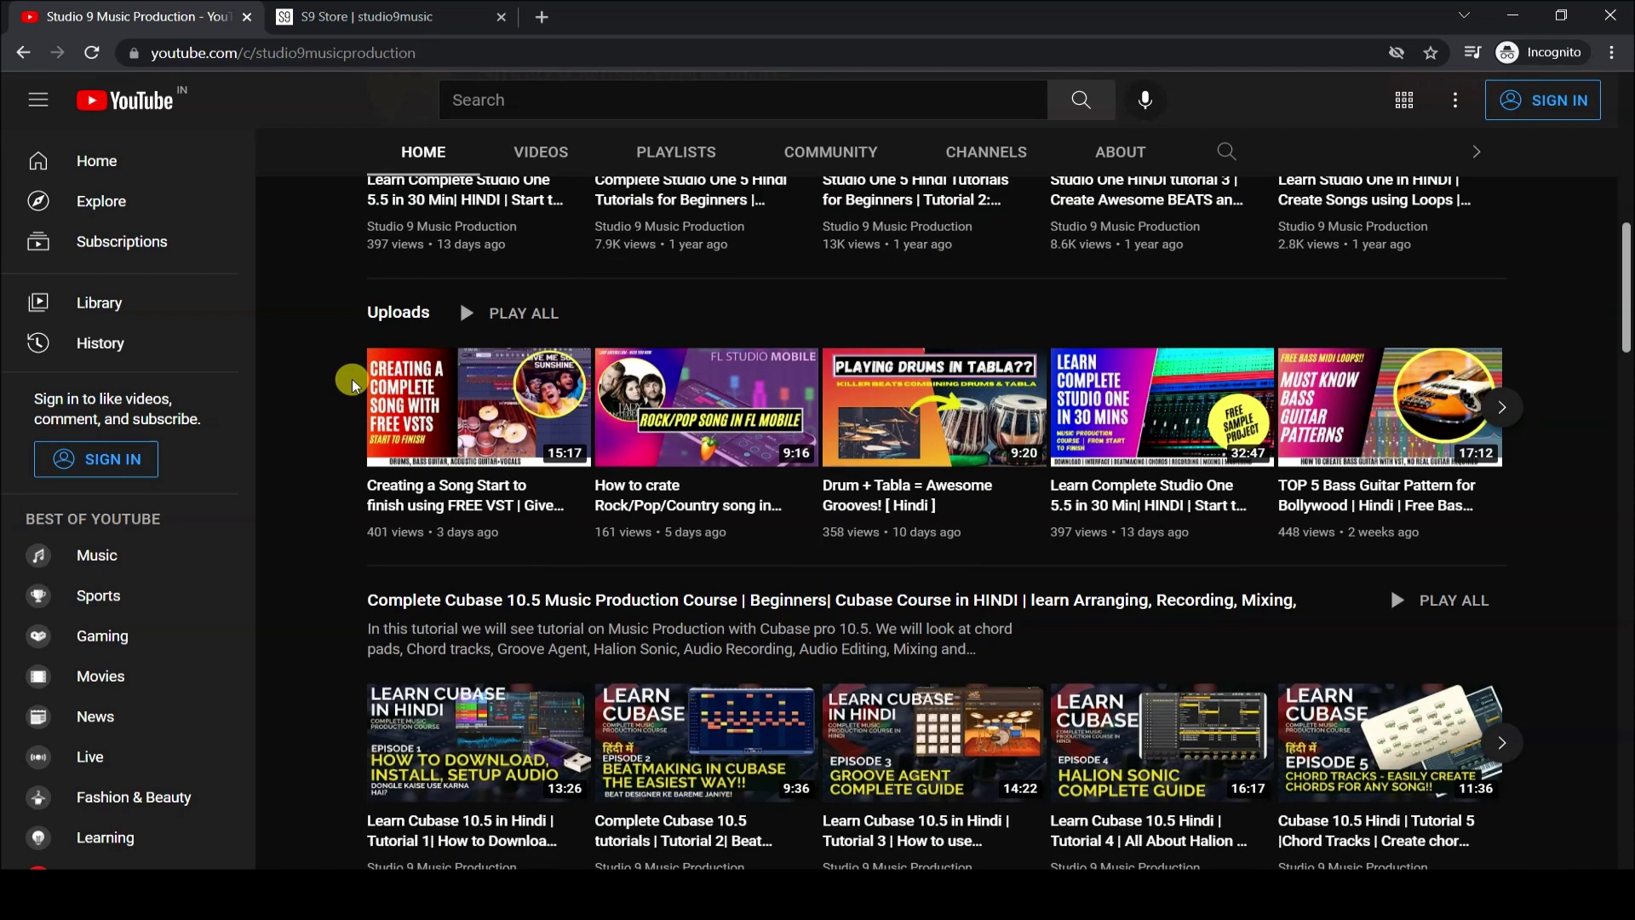
{"action": "scroll", "coordinate": [347, 375], "scroll_direction": "down", "scroll_amount": 3}
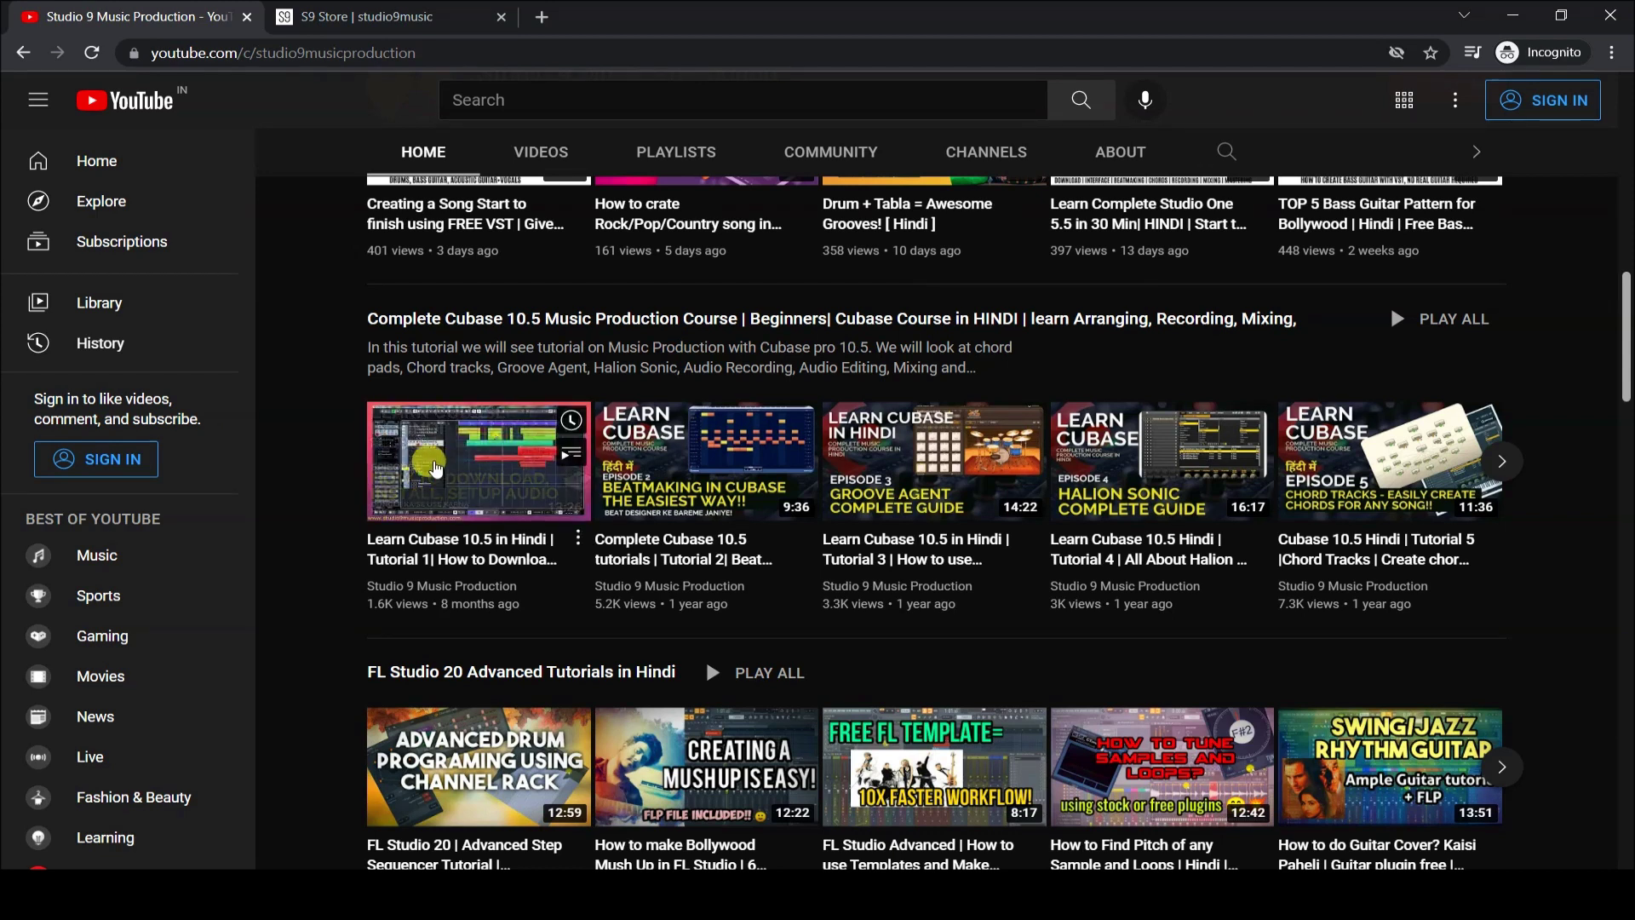
{"action": "scroll", "coordinate": [331, 477], "scroll_direction": "down", "scroll_amount": 2}
{"action": "scroll", "coordinate": [330, 477], "scroll_direction": "down", "scroll_amount": 1}
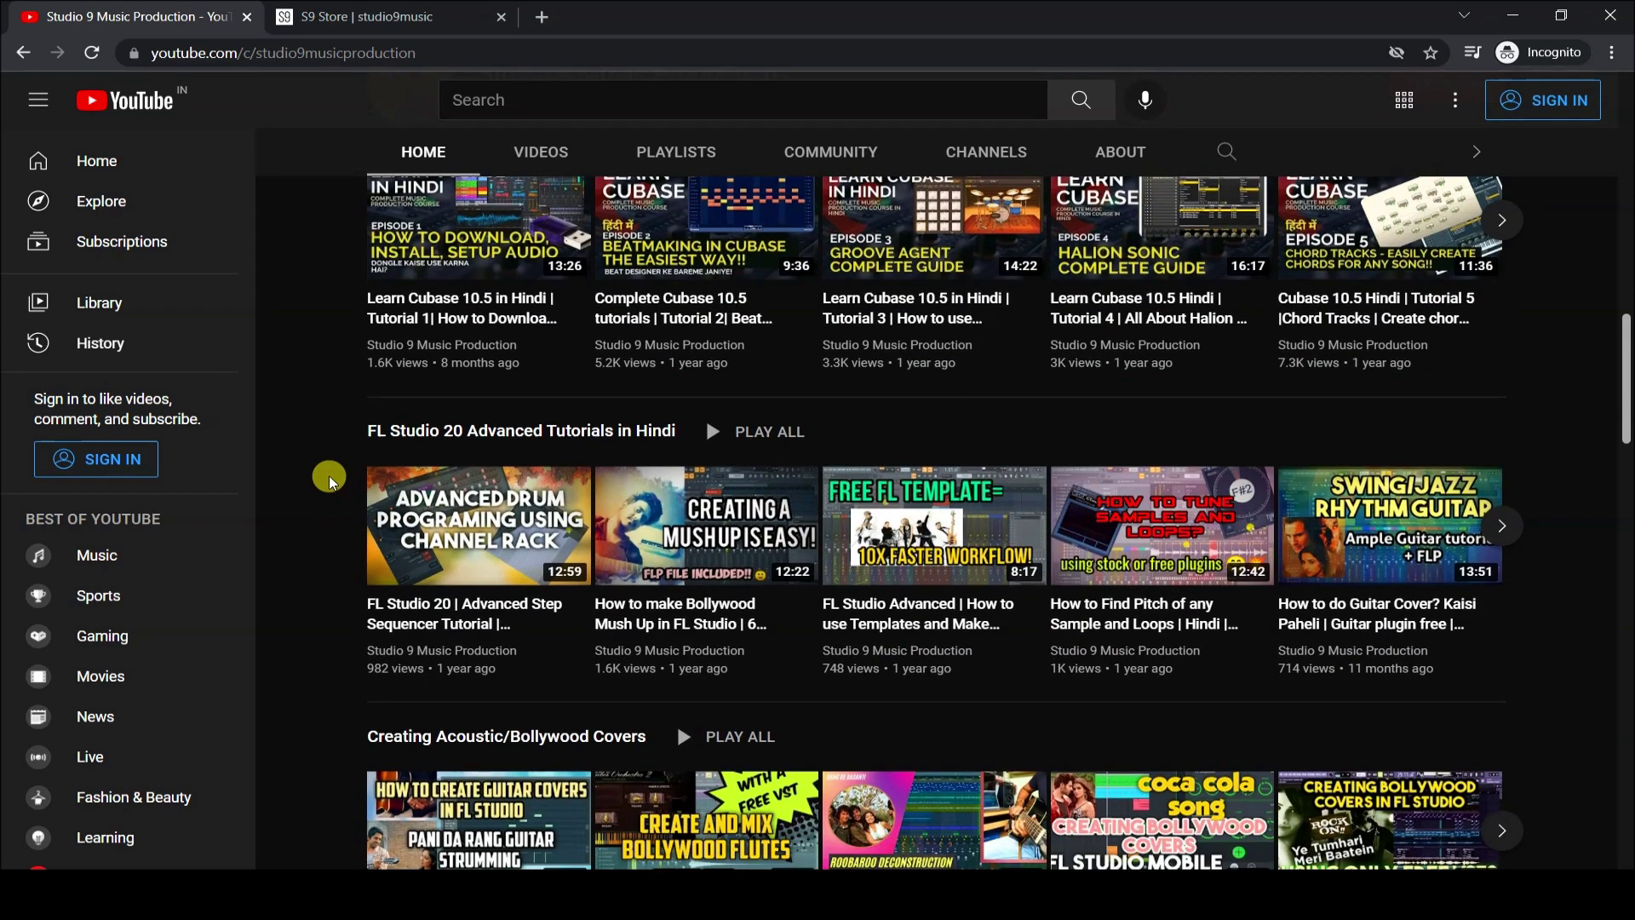
{"action": "mouse_move", "coordinate": [509, 545]}
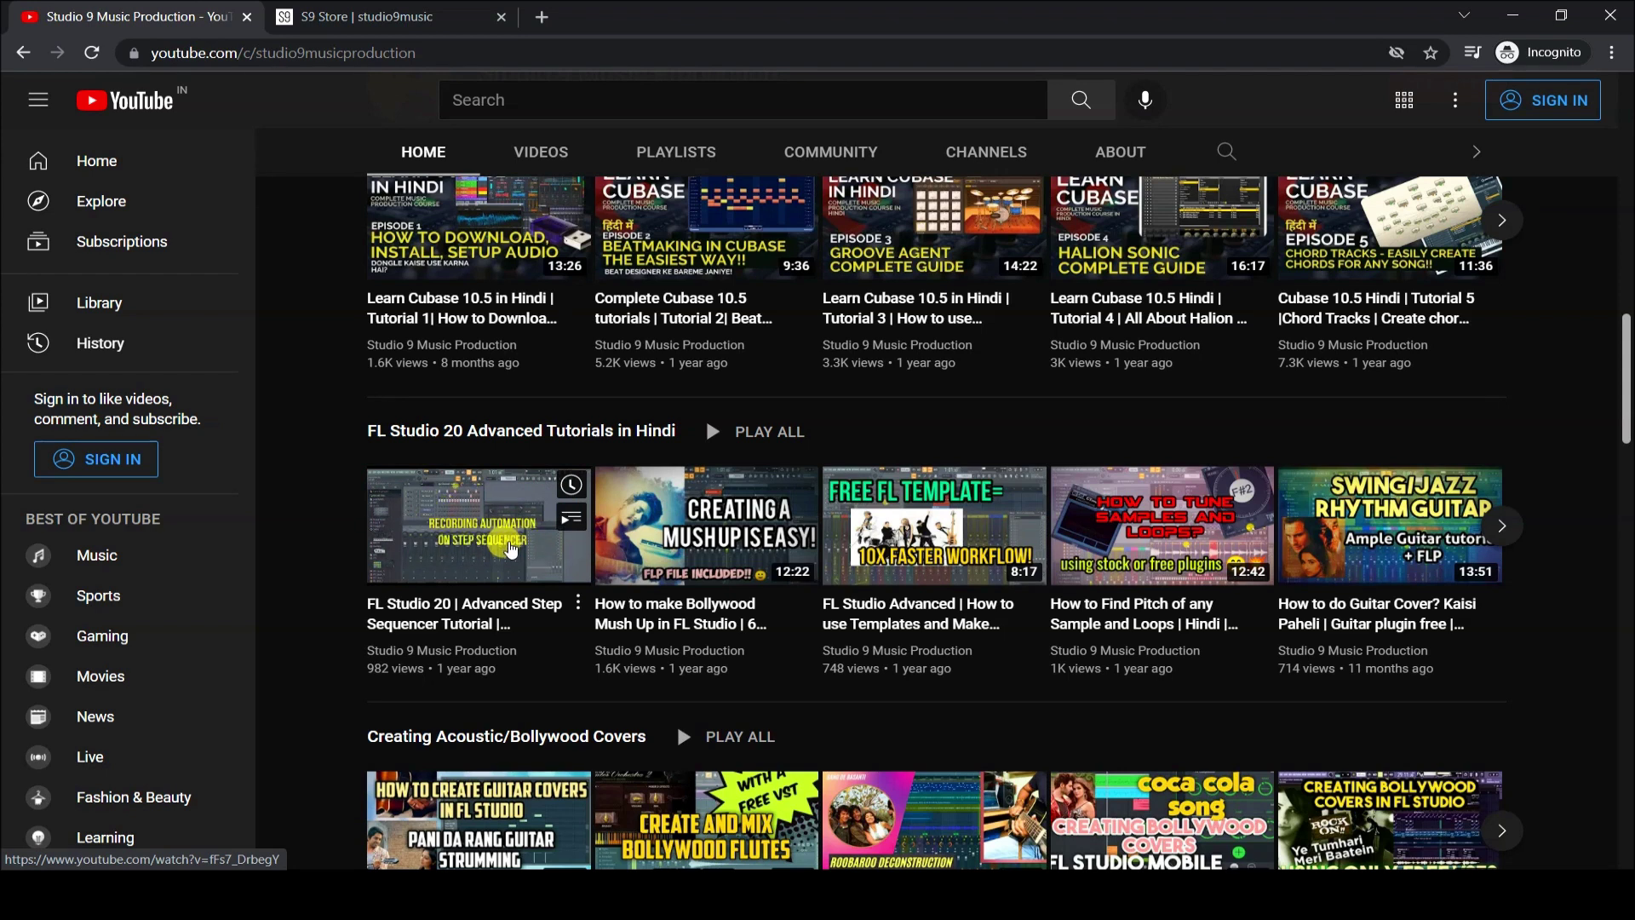
{"action": "scroll", "coordinate": [314, 534], "scroll_direction": "down", "scroll_amount": 1}
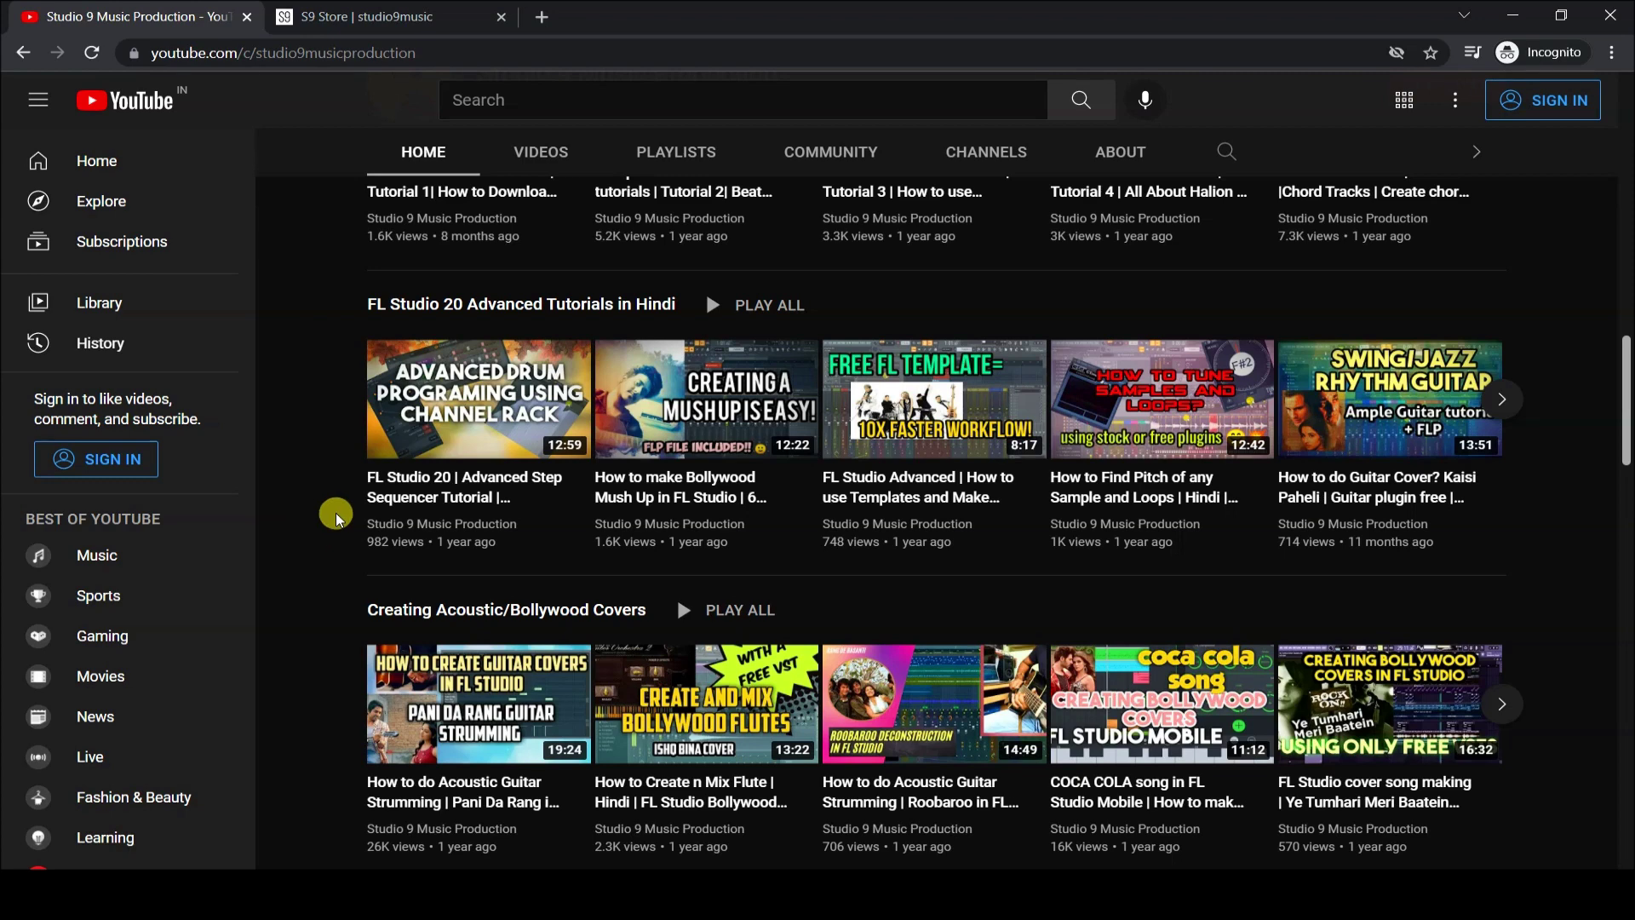
- View the S9 Store page, open the S9 Academy page on the same site and look over its courses
{"action": "left_click", "coordinate": [400, 18]}
{"action": "scroll", "coordinate": [1064, 303], "scroll_direction": "up", "scroll_amount": 10}
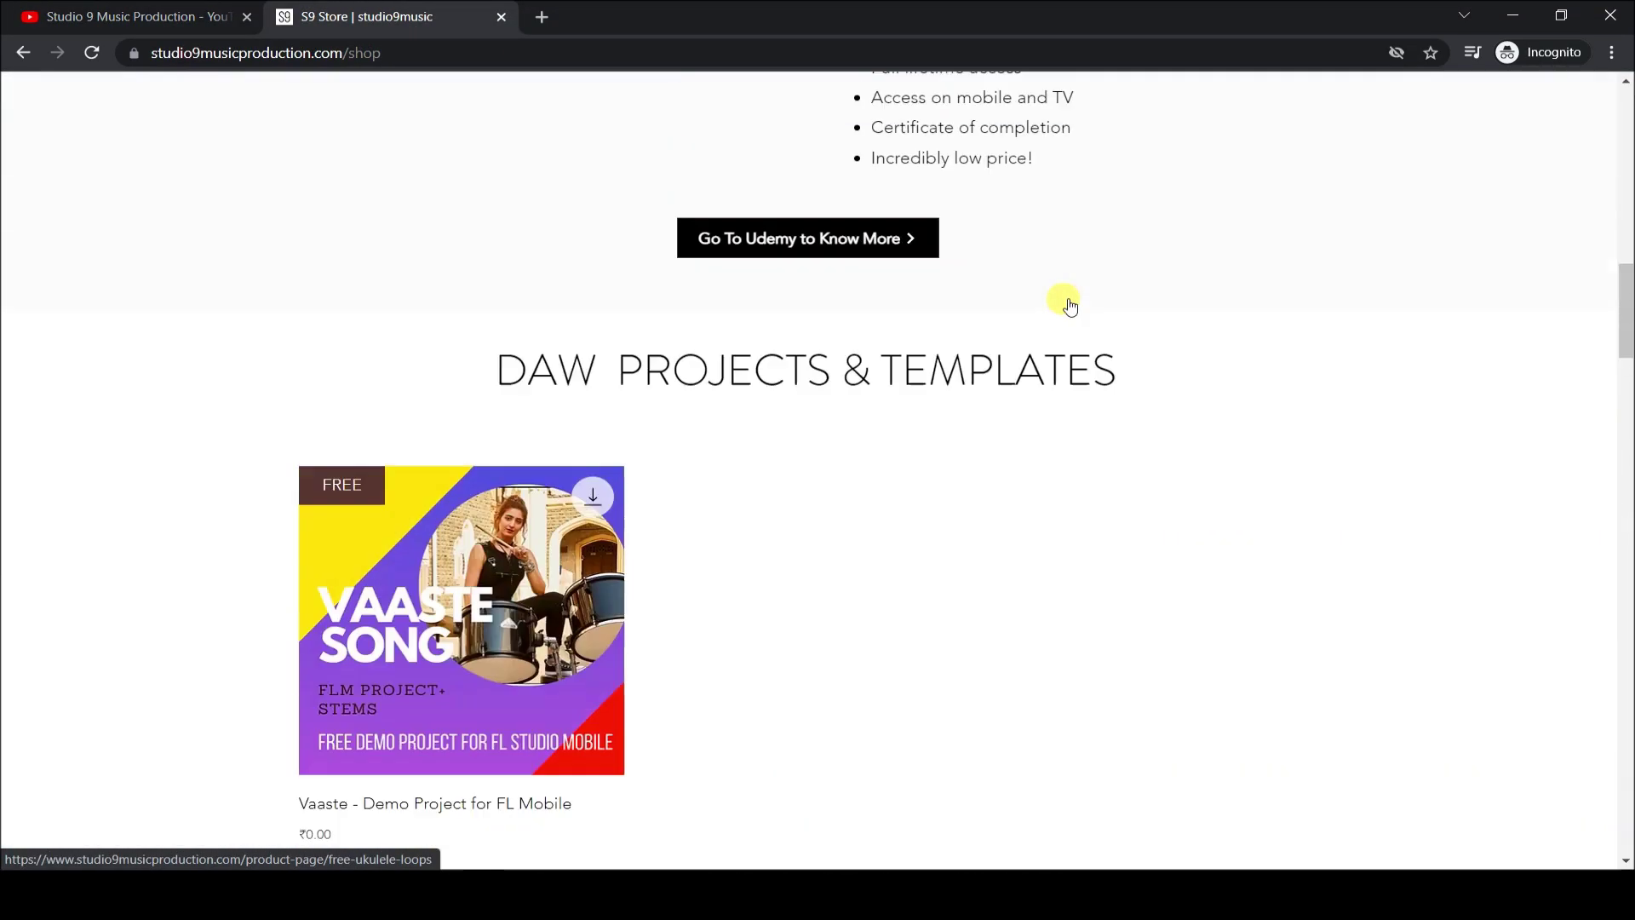
{"action": "scroll", "coordinate": [1068, 302], "scroll_direction": "up", "scroll_amount": 10}
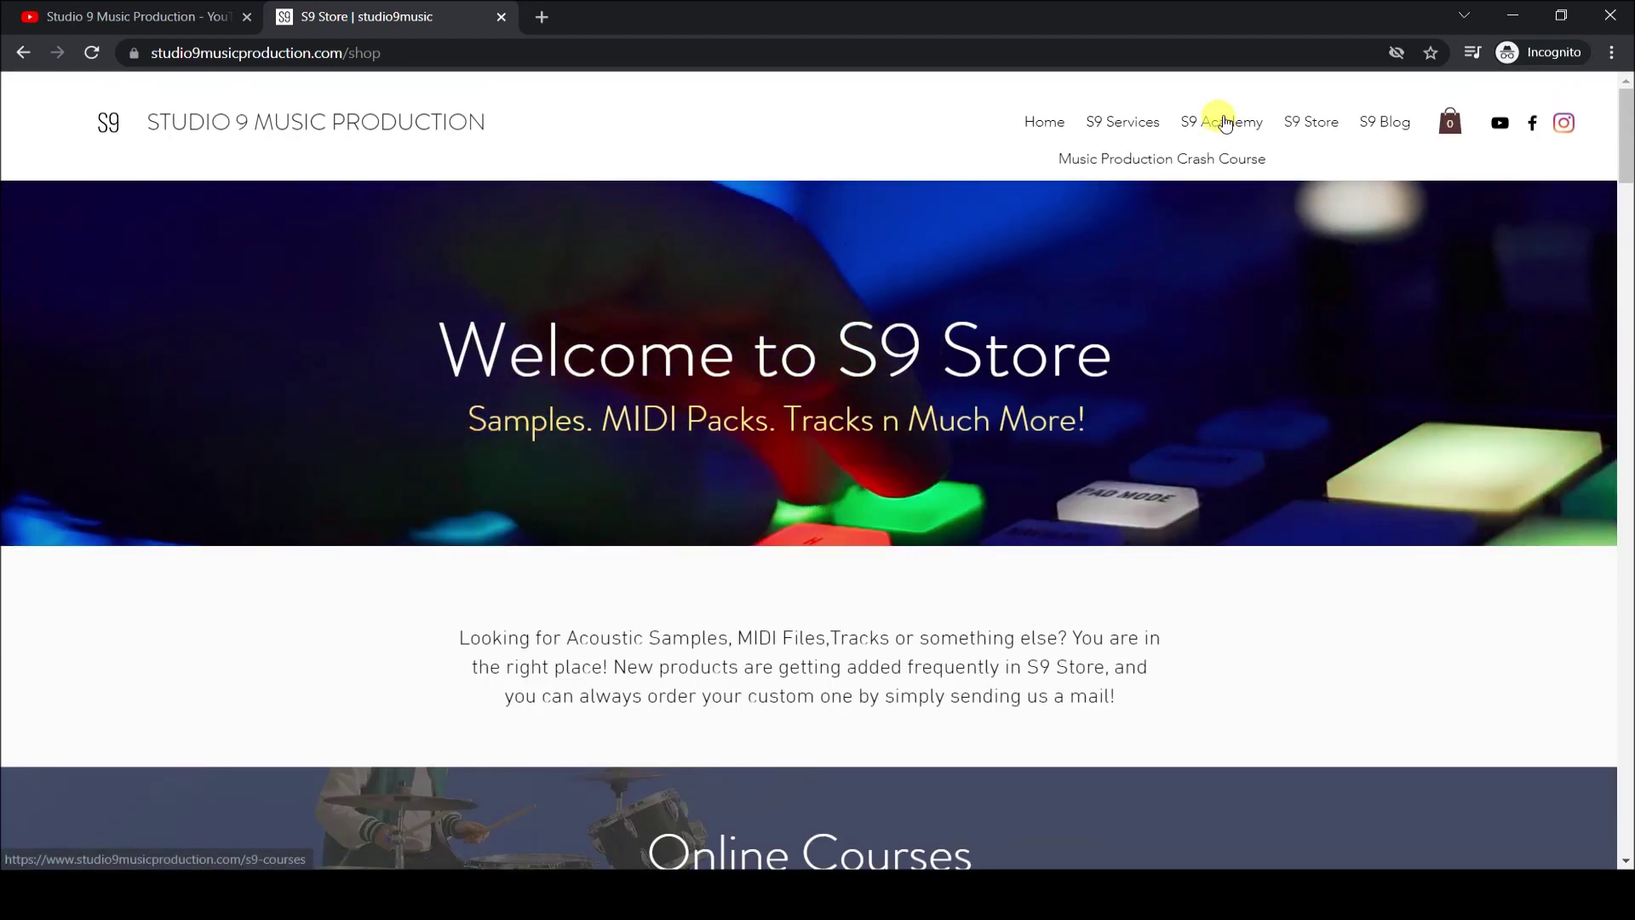
{"action": "left_click", "coordinate": [1223, 123]}
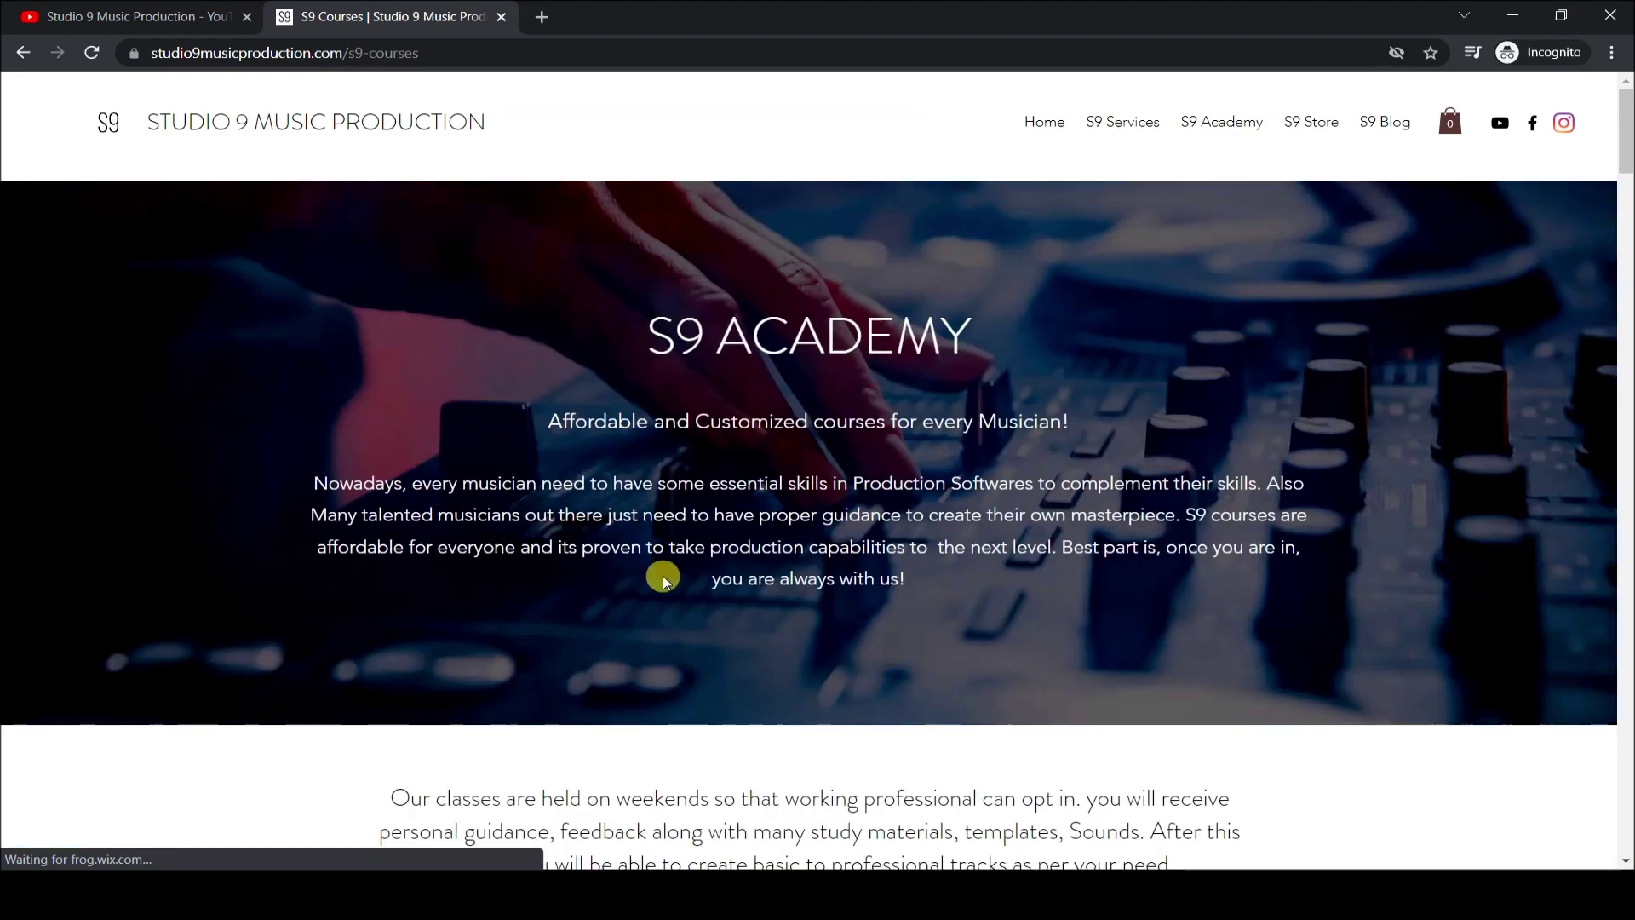
{"action": "scroll", "coordinate": [665, 581], "scroll_direction": "down", "scroll_amount": 15}
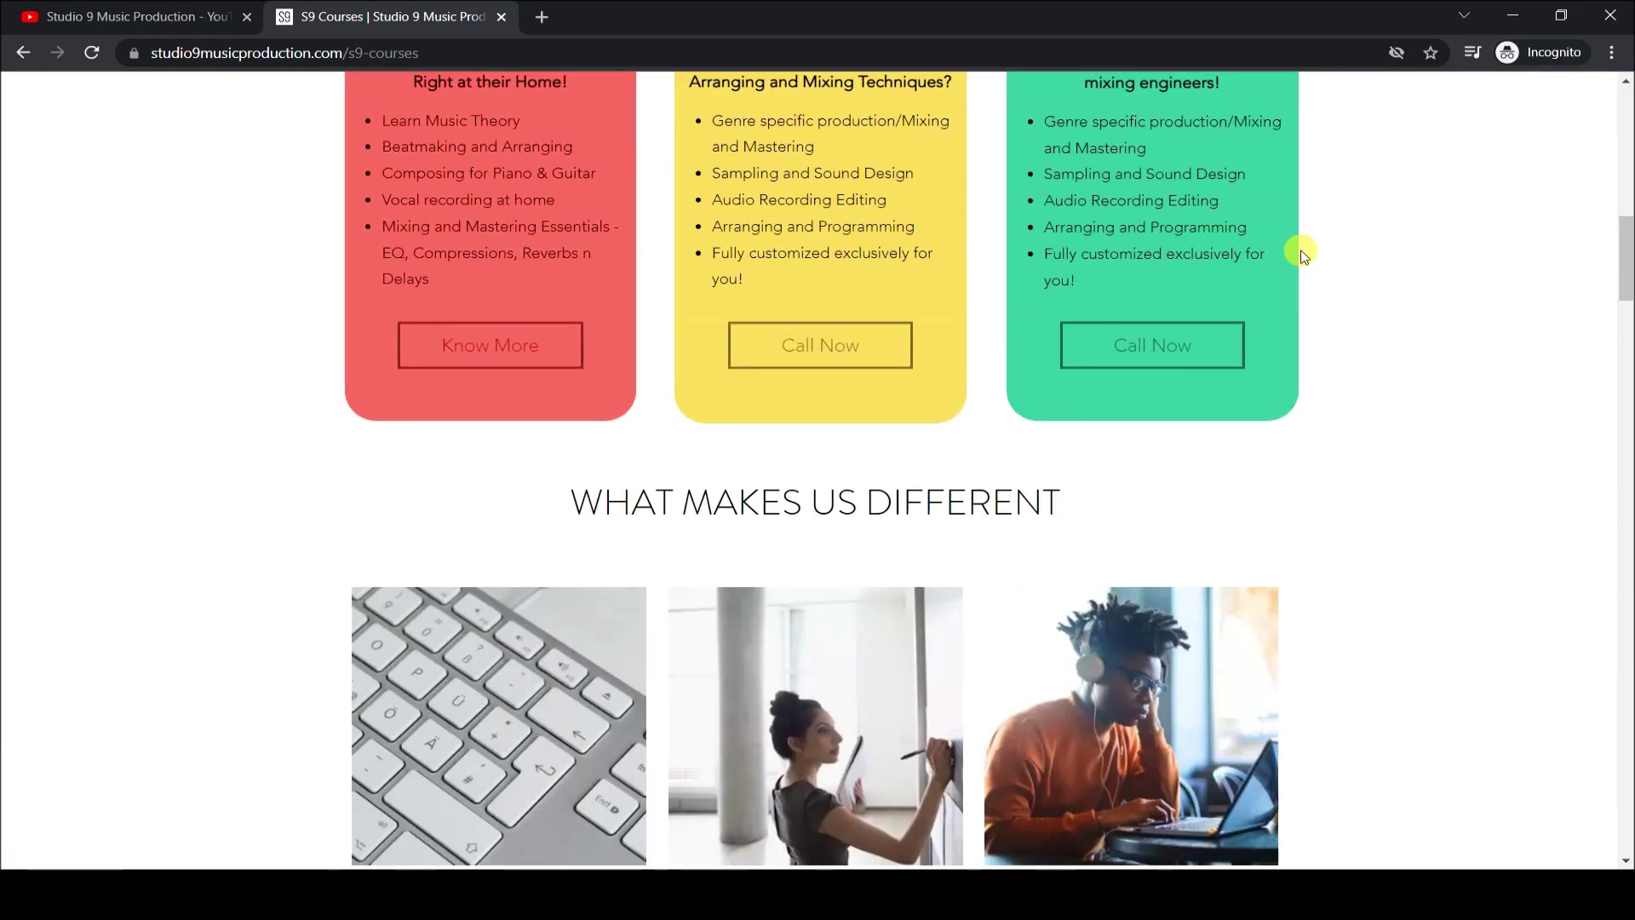